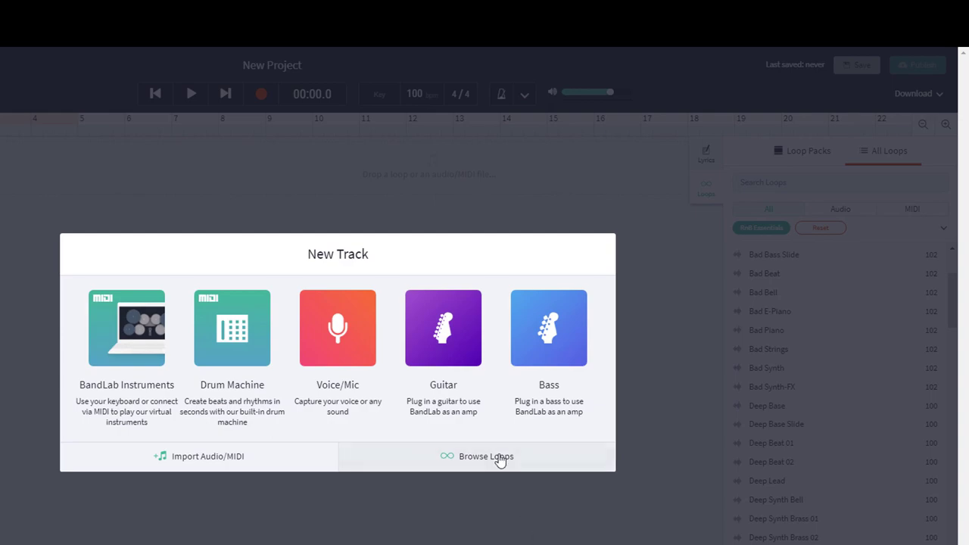
Open the RnB Essentials loop pack in the loop library.
{"action": "left_click", "coordinate": [499, 458]}
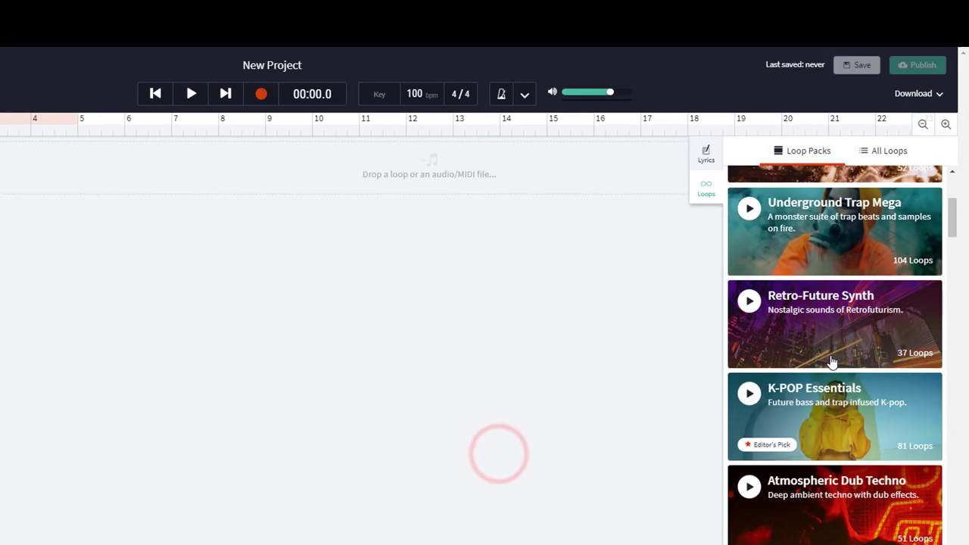
{"action": "scroll", "coordinate": [831, 362], "scroll_direction": "down", "scroll_amount": 1}
{"action": "scroll", "coordinate": [831, 362], "scroll_direction": "down", "scroll_amount": 6}
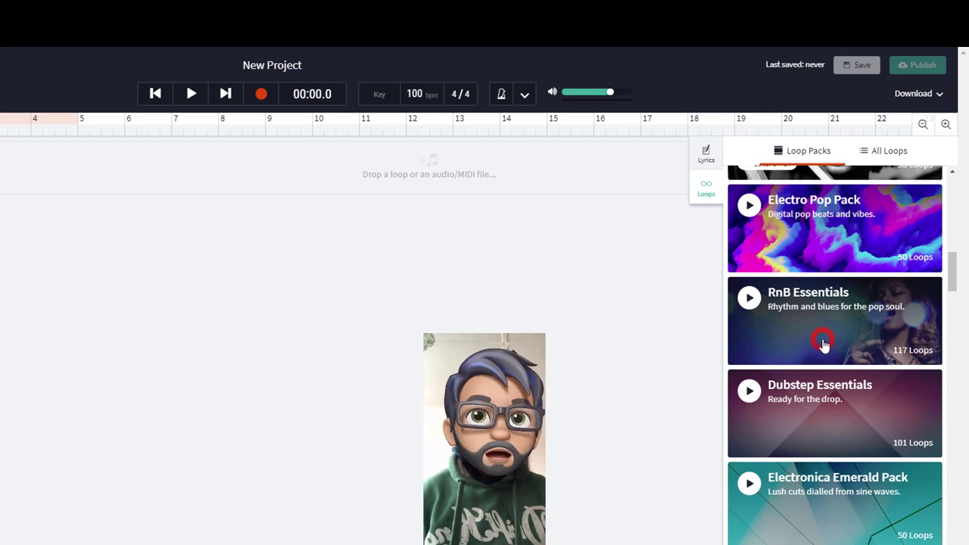
{"action": "left_click", "coordinate": [824, 343]}
{"action": "scroll", "coordinate": [810, 378], "scroll_direction": "down", "scroll_amount": 2}
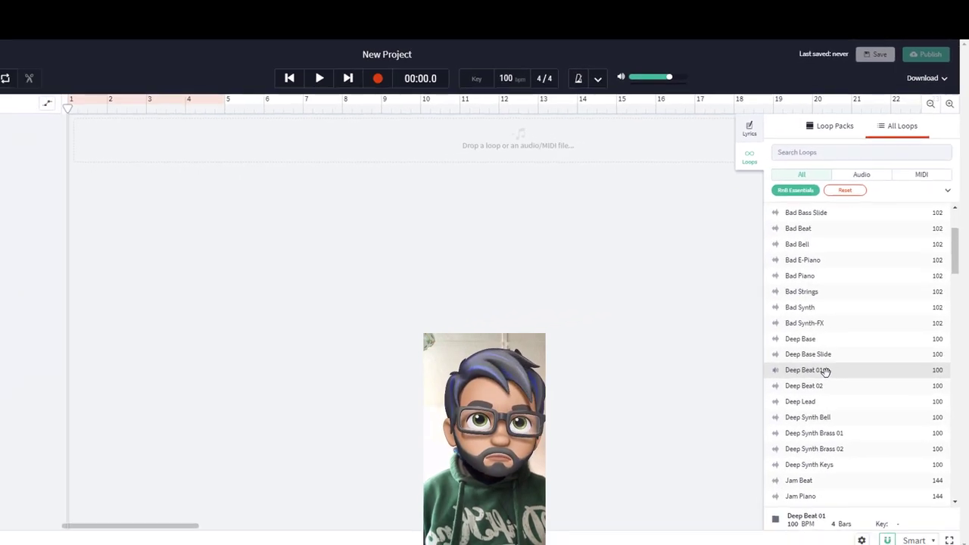
Add Deep Beat 01 and Ride Beat 01 as new tracks starting at bar 1.
{"action": "left_click_drag", "start_coordinate": [825, 371], "coordinate": [352, 136]}
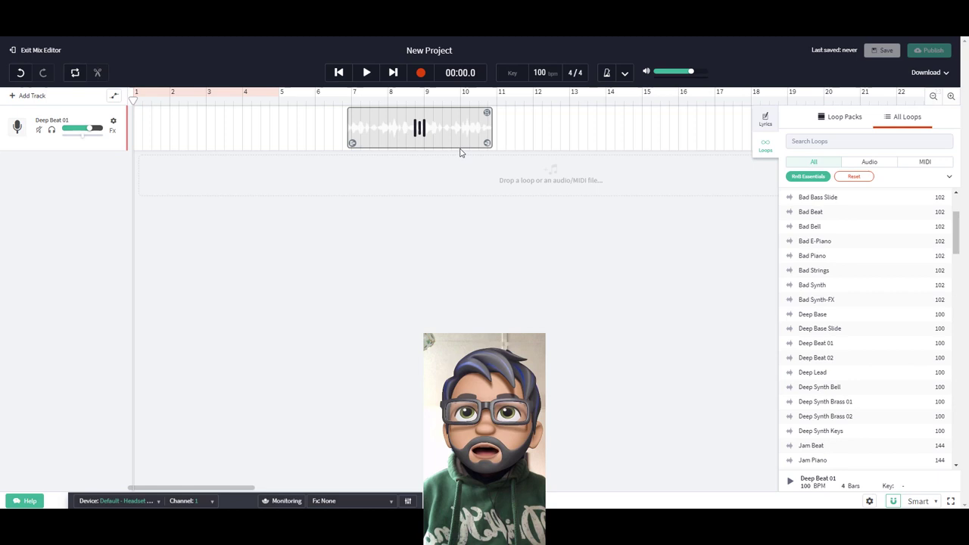
{"action": "left_click_drag", "start_coordinate": [465, 130], "coordinate": [214, 154]}
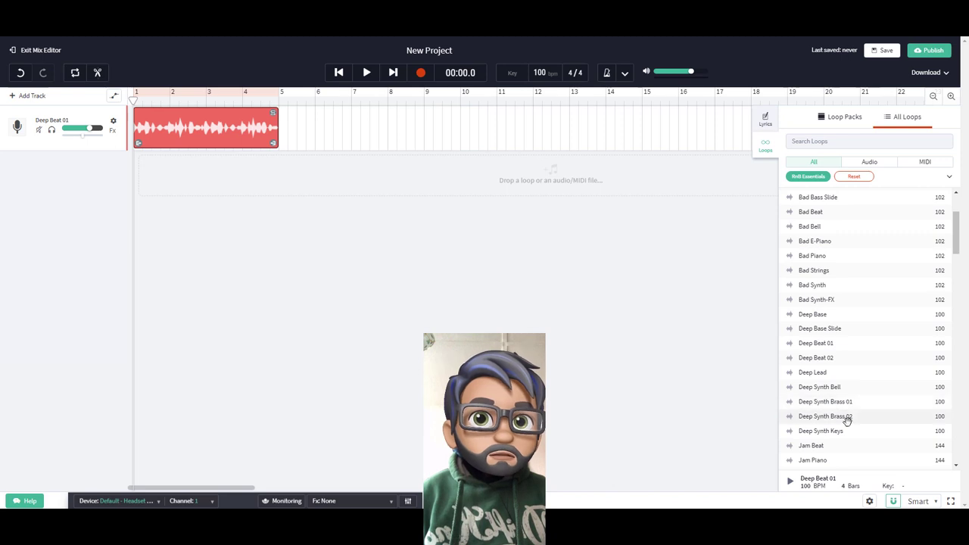
{"action": "scroll", "coordinate": [844, 417], "scroll_direction": "down", "scroll_amount": 6}
{"action": "left_click", "coordinate": [813, 331]}
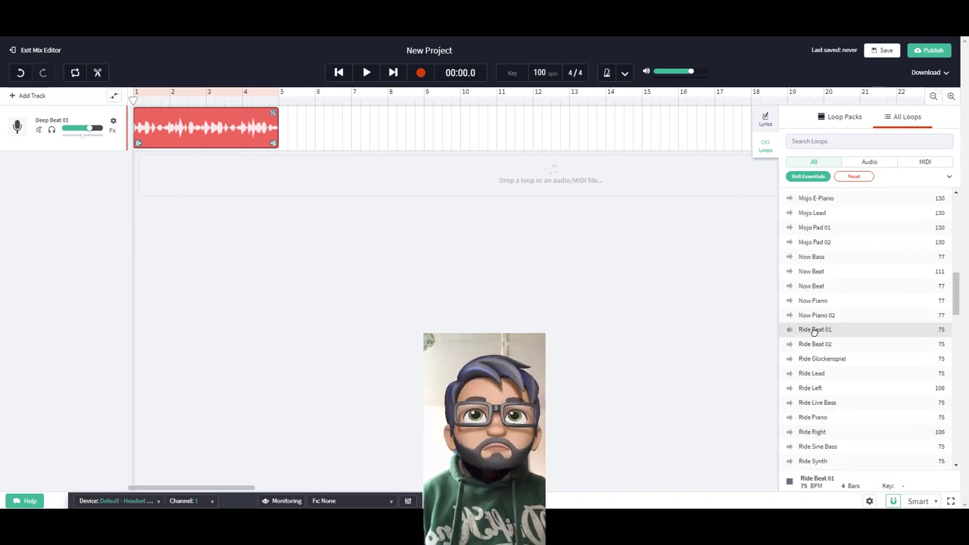
{"action": "mouse_move", "coordinate": [814, 331]}
{"action": "left_mouse_down"}
{"action": "mouse_move", "coordinate": [331, 205]}
{"action": "mouse_move", "coordinate": [261, 174]}
{"action": "mouse_move", "coordinate": [175, 182]}
{"action": "left_mouse_up"}
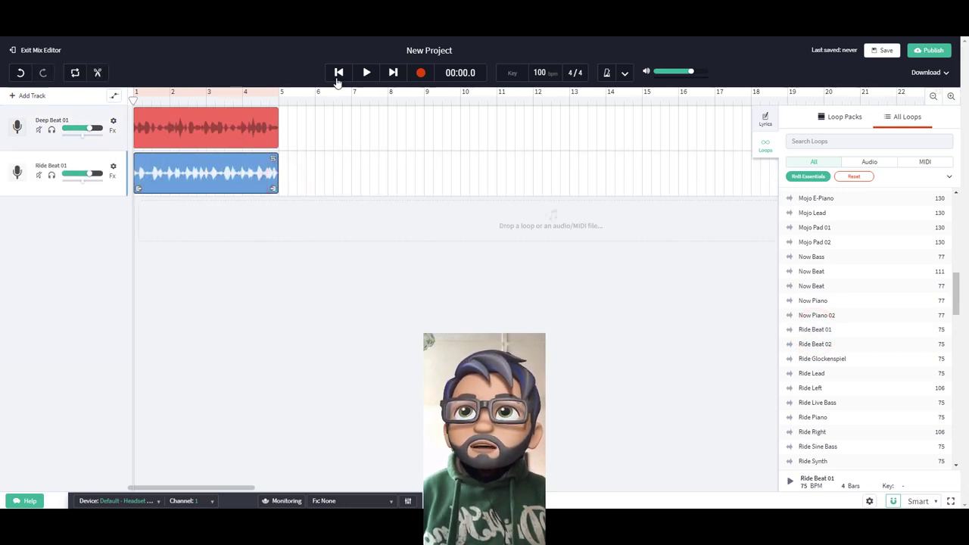
Play the two-track beat from the start, then preview the Slow Beat 03 loop.
{"action": "left_click", "coordinate": [338, 72]}
{"action": "left_click", "coordinate": [366, 72]}
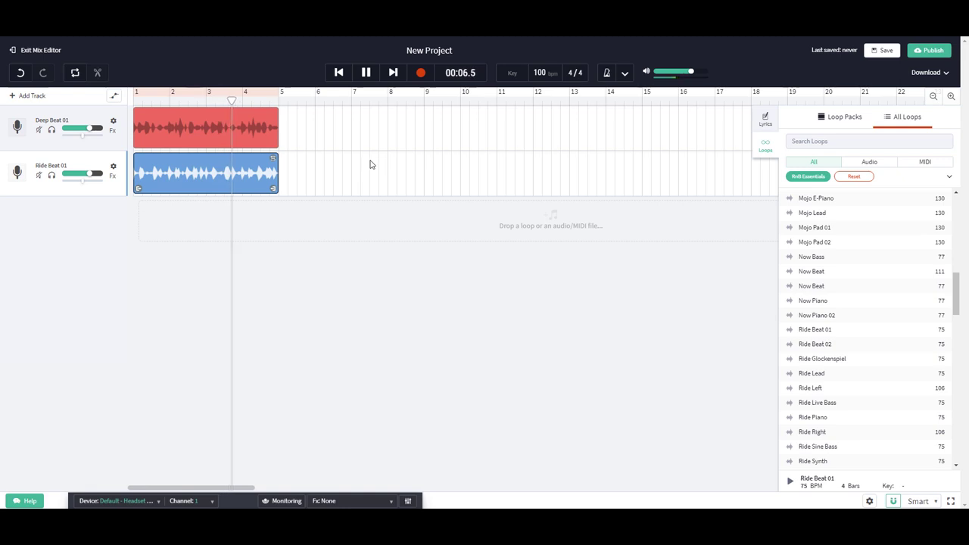
{"action": "left_click", "coordinate": [365, 73]}
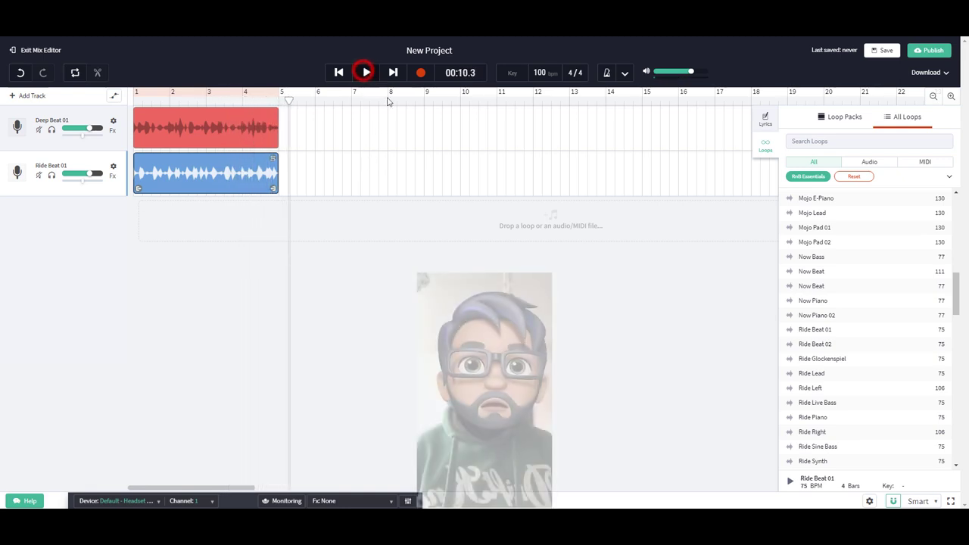
{"action": "scroll", "coordinate": [868, 341], "scroll_direction": "down", "scroll_amount": 5}
{"action": "left_click", "coordinate": [824, 373]}
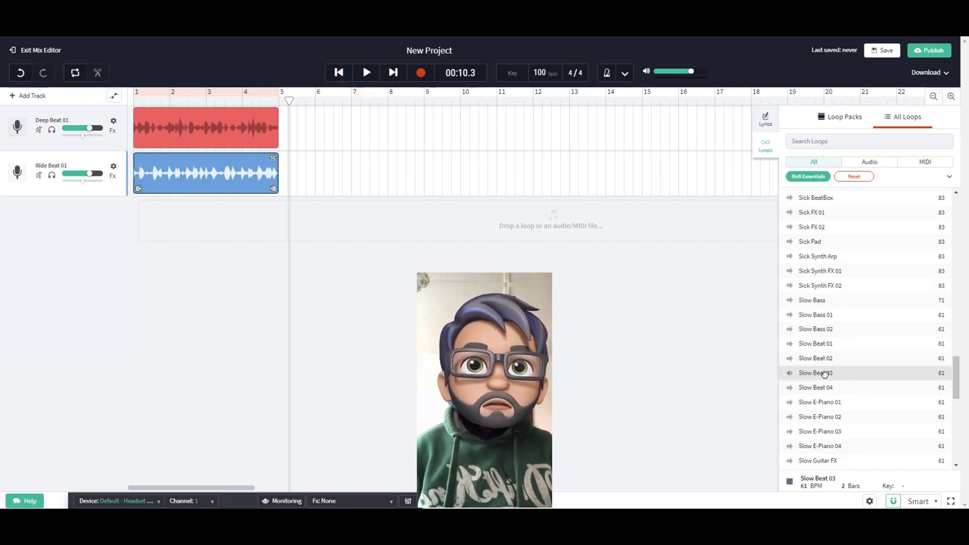
Add Slow Beat 03 at bar 1 and loop it out to end at bar 5.
{"action": "left_click_drag", "start_coordinate": [824, 373], "coordinate": [360, 218]}
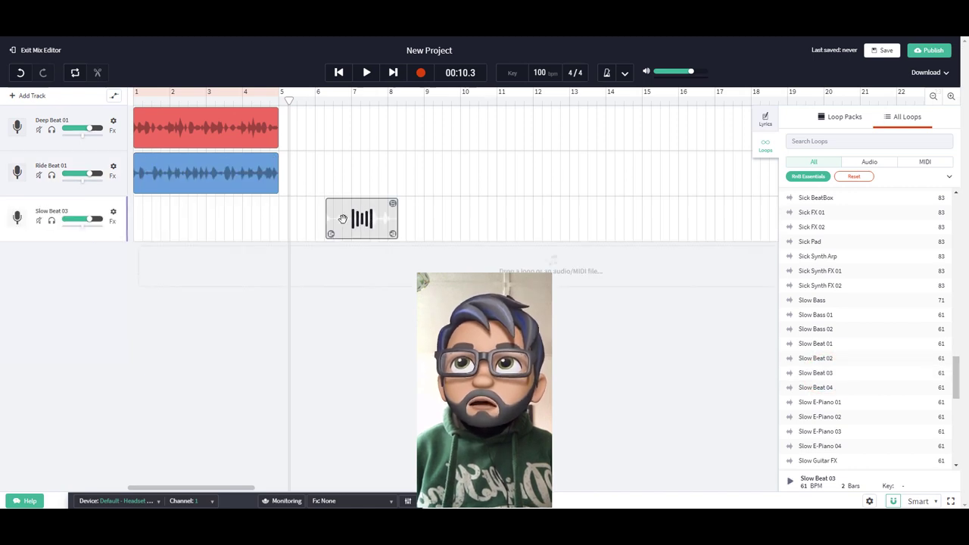
{"action": "left_click_drag", "start_coordinate": [341, 215], "coordinate": [150, 218]}
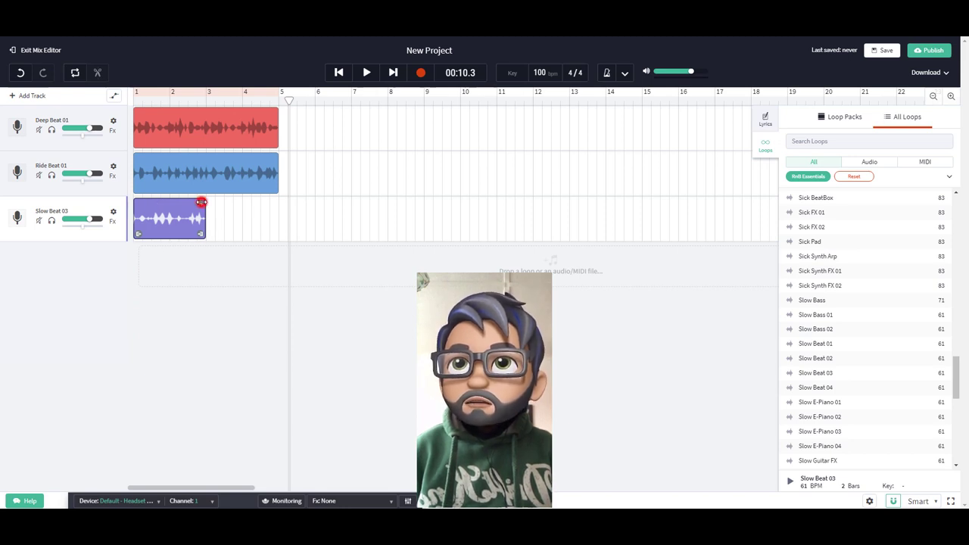
{"action": "left_click_drag", "start_coordinate": [201, 202], "coordinate": [264, 205]}
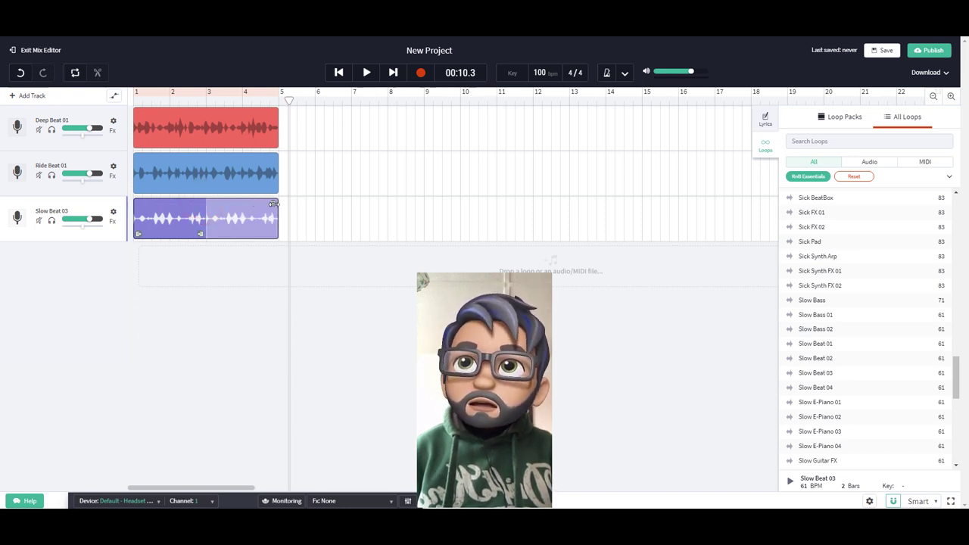
Play all three tracks together from the start, then stop.
{"action": "left_click", "coordinate": [339, 74]}
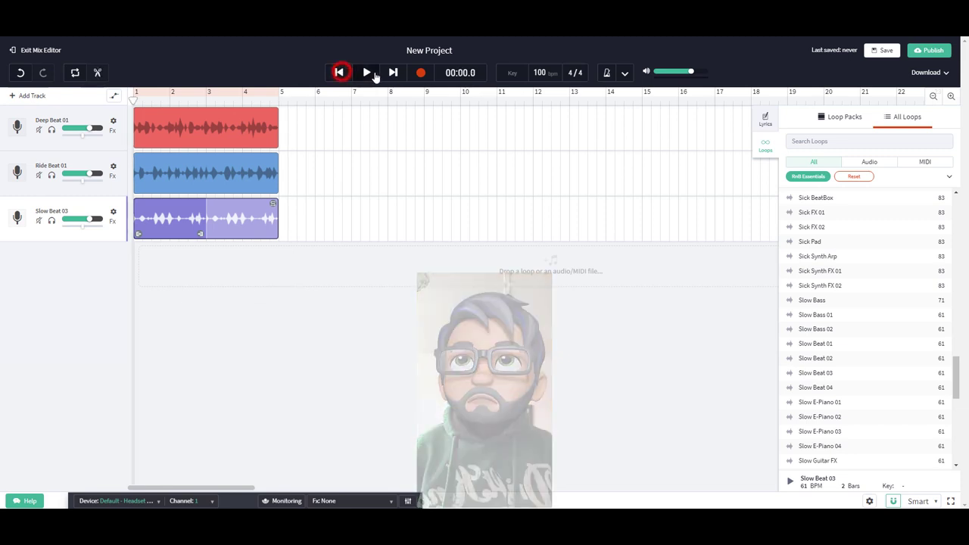
{"action": "left_click", "coordinate": [366, 72]}
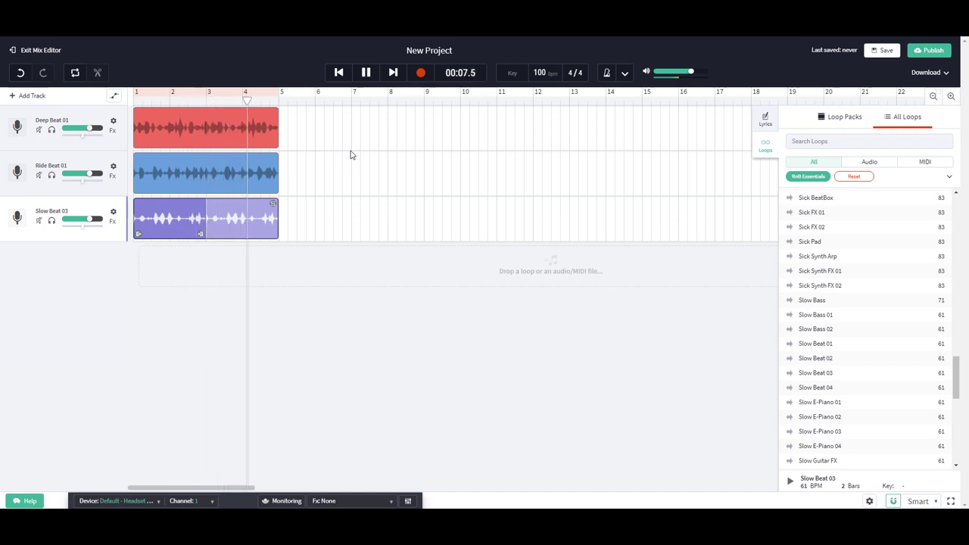
{"action": "left_click", "coordinate": [366, 73]}
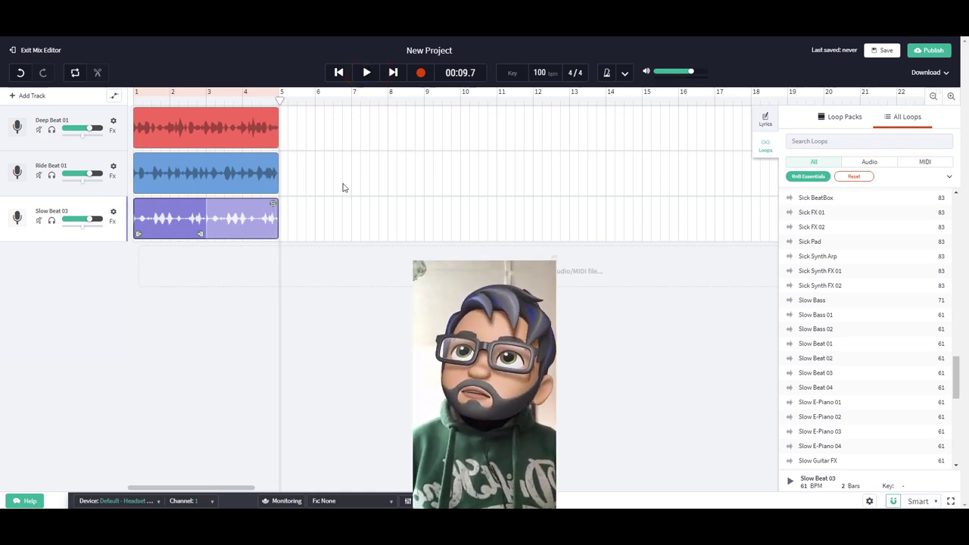
Select the Deep Beat 01, Ride Beat 01 and Slow Beat 03 clips and set the playhead at bar 2.
{"action": "left_click", "coordinate": [302, 244]}
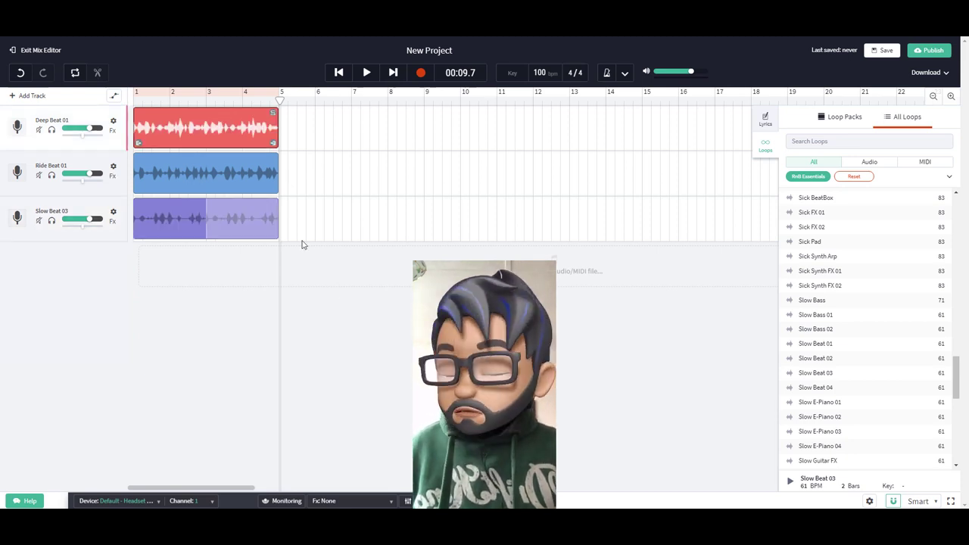
{"action": "left_click", "coordinate": [353, 203]}
{"action": "left_click", "coordinate": [252, 125]}
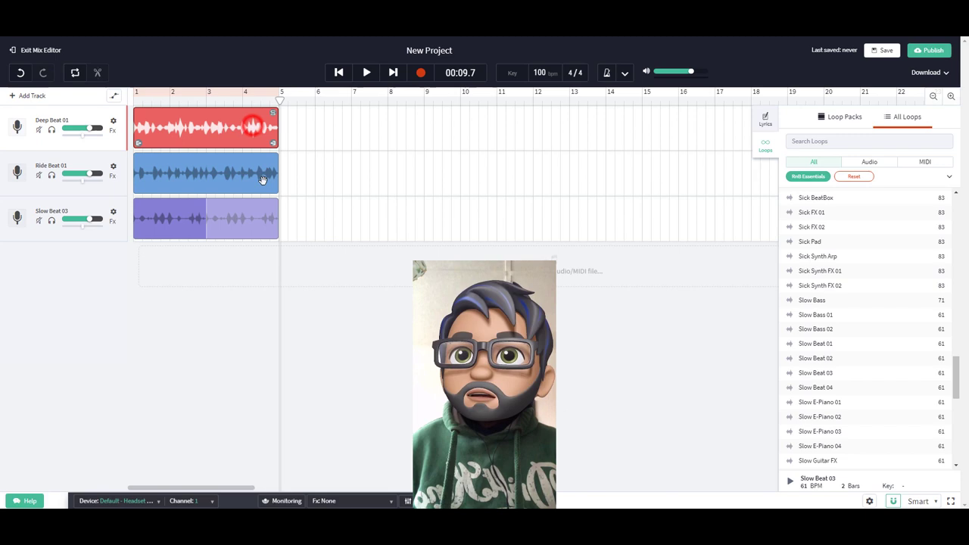
{"action": "left_click", "coordinate": [252, 177]}
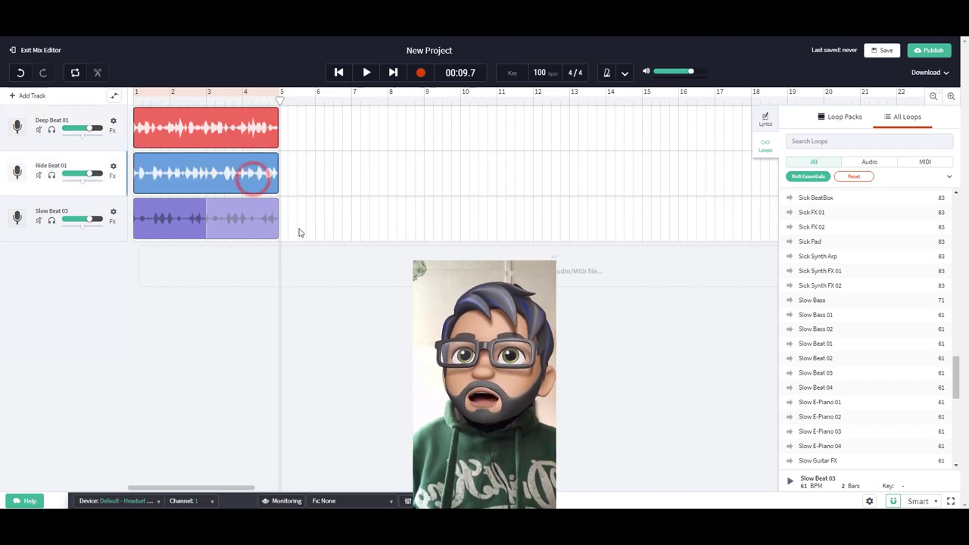
{"action": "left_click", "coordinate": [218, 223]}
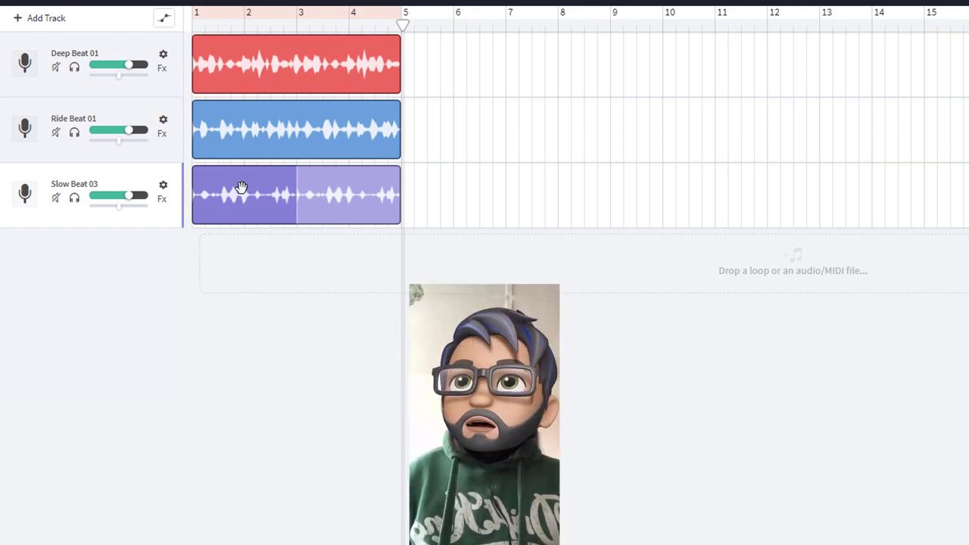
{"action": "left_click", "coordinate": [244, 29]}
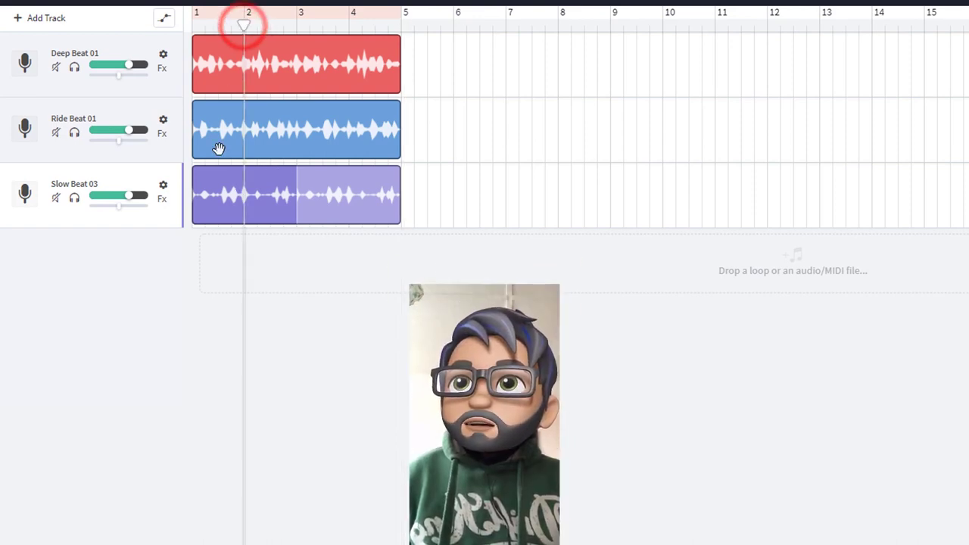
Slice all three loop clips at bar 2 and select their first slices.
{"action": "right_click", "coordinate": [231, 63]}
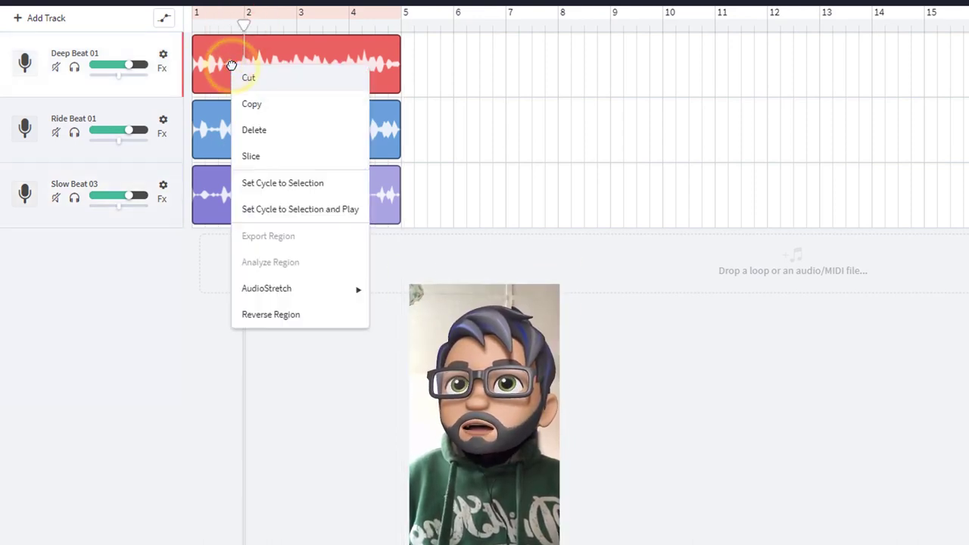
{"action": "left_click", "coordinate": [253, 157]}
{"action": "left_click", "coordinate": [528, 130]}
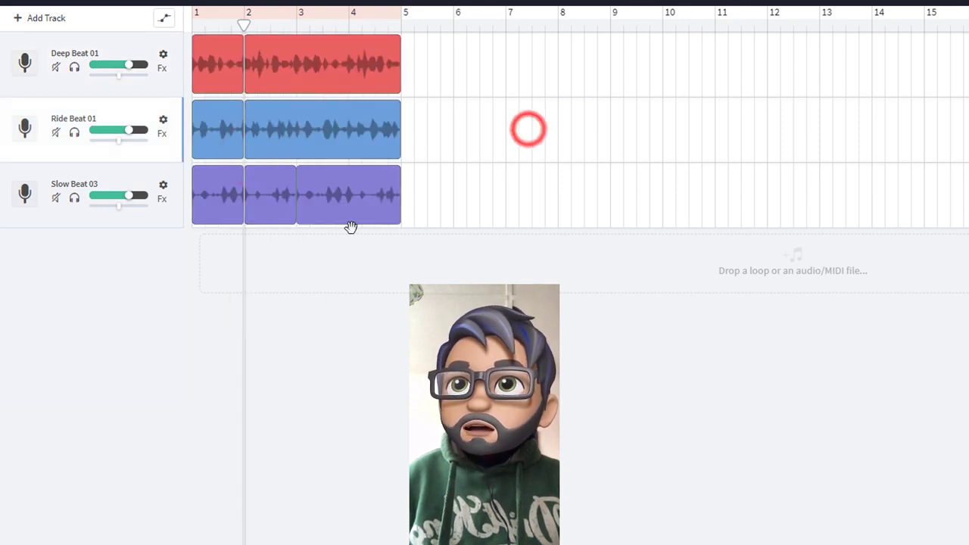
{"action": "left_click", "coordinate": [227, 205]}
{"action": "left_click", "coordinate": [212, 115]}
{"action": "left_click", "coordinate": [218, 66]}
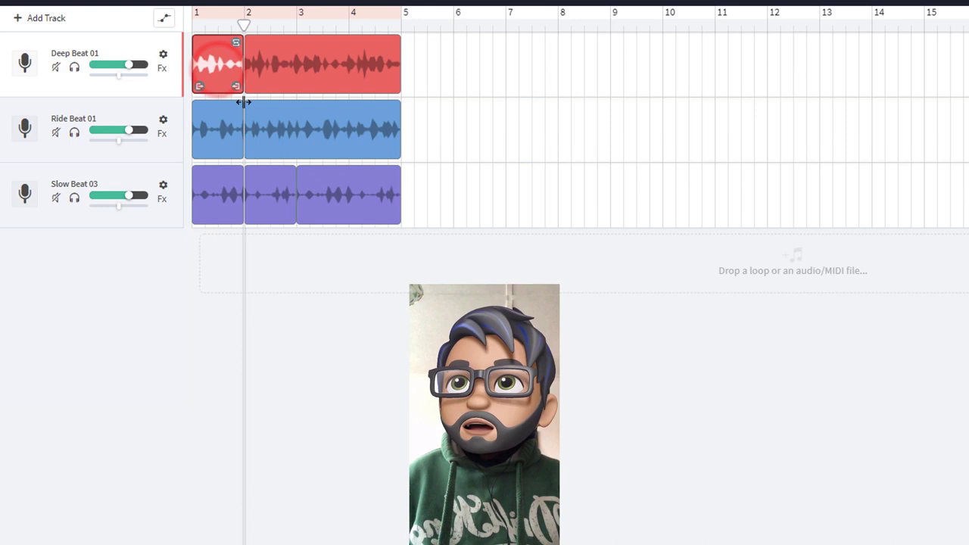
Slice the selected clips again at bar 3.
{"action": "left_click", "coordinate": [296, 28]}
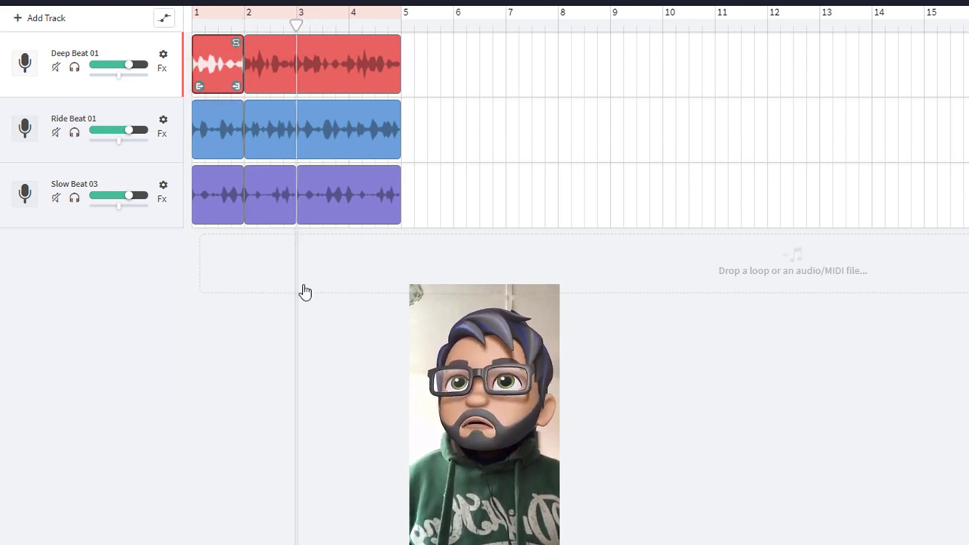
{"action": "left_click", "coordinate": [369, 211]}
{"action": "left_click", "coordinate": [356, 130], "text": "shift"}
{"action": "left_click", "coordinate": [351, 71], "text": "shift"}
{"action": "left_click", "coordinate": [258, 214], "text": "shift"}
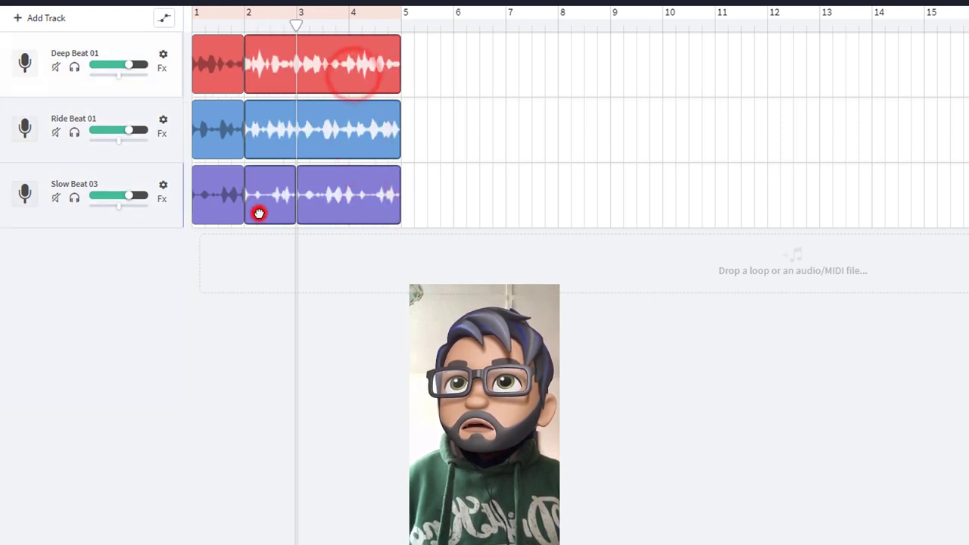
{"action": "right_click", "coordinate": [288, 69]}
{"action": "left_click", "coordinate": [314, 162]}
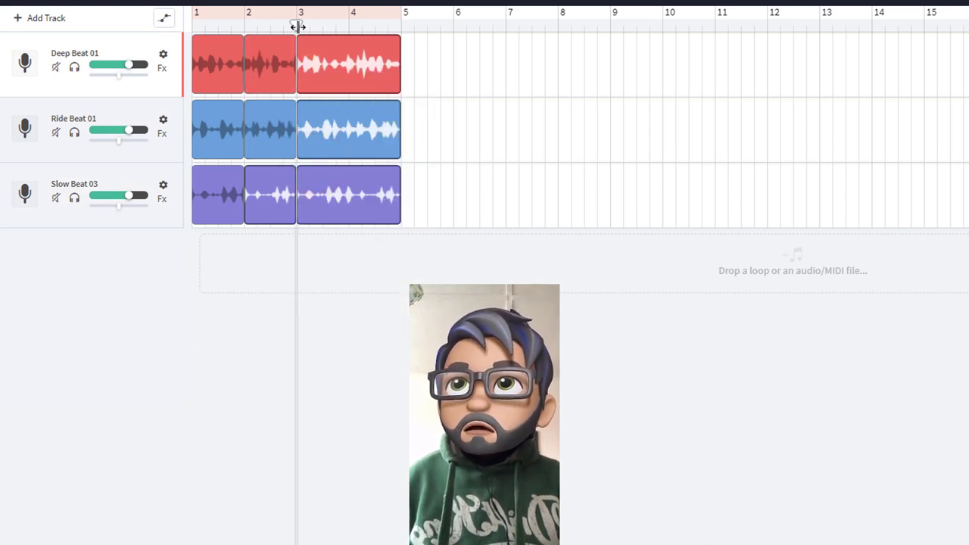
Slice the clips at bar 4, then check the individual Deep Beat 01 slices.
{"action": "left_click_drag", "start_coordinate": [298, 26], "coordinate": [347, 21]}
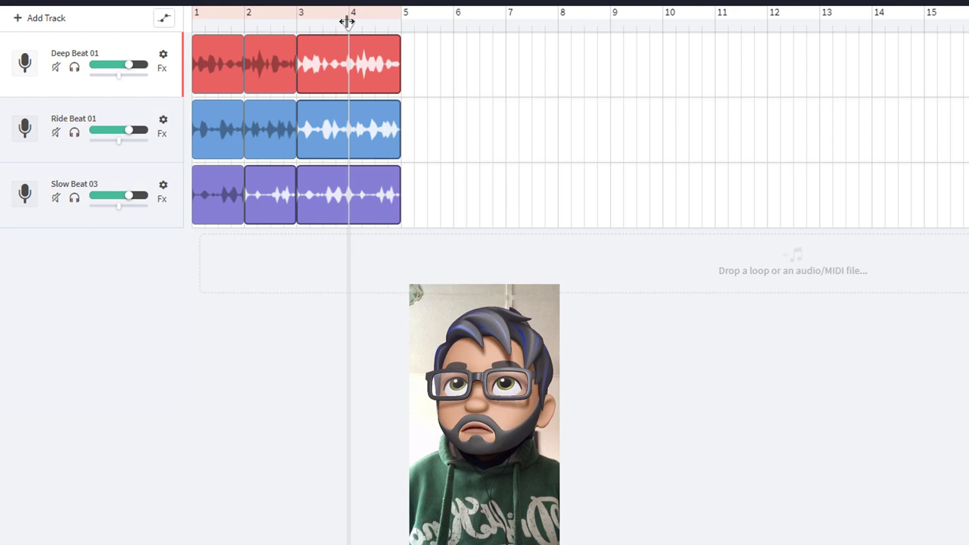
{"action": "right_click", "coordinate": [331, 63]}
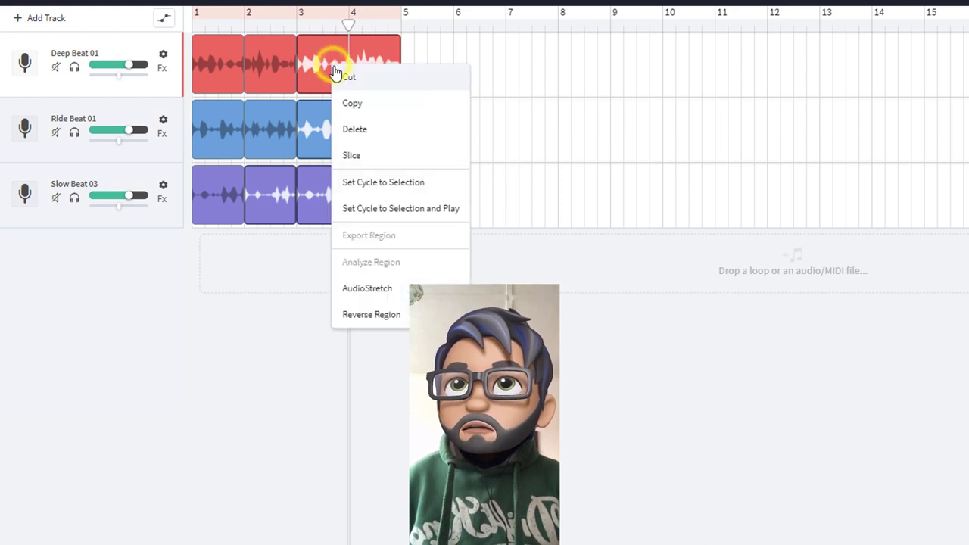
{"action": "left_click", "coordinate": [359, 155]}
{"action": "left_click", "coordinate": [452, 197]}
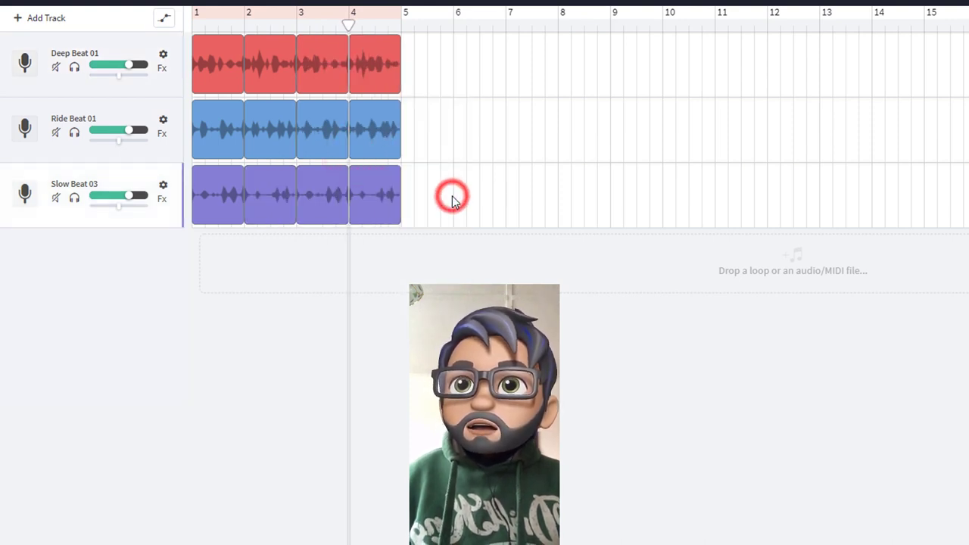
{"action": "left_click", "coordinate": [371, 66]}
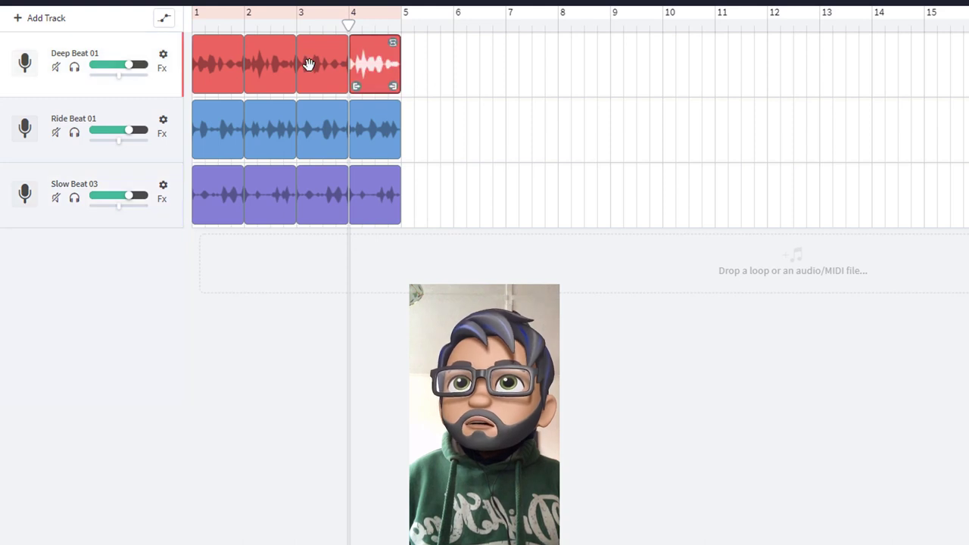
{"action": "left_click", "coordinate": [309, 65]}
{"action": "left_click", "coordinate": [270, 64]}
{"action": "left_click", "coordinate": [220, 65]}
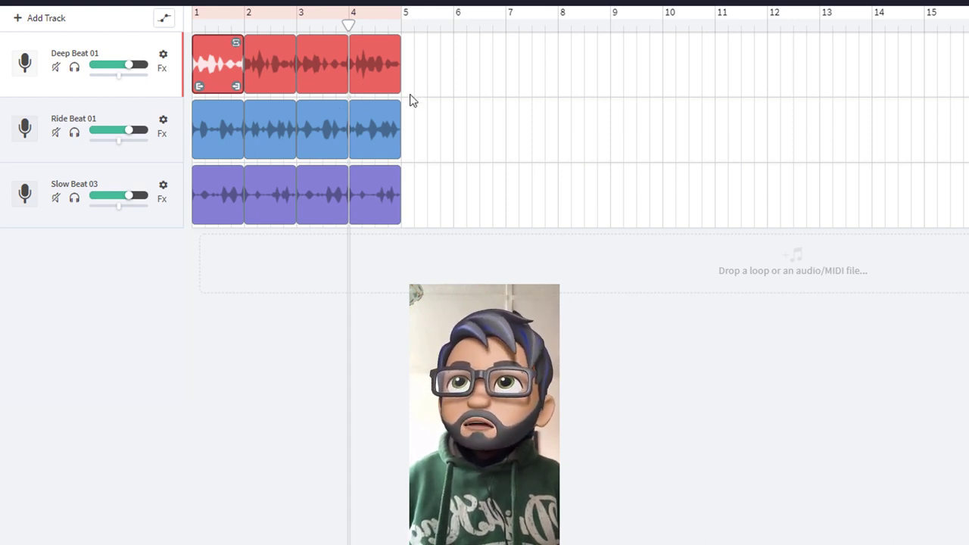
Solo Deep Beat 01 and add another Deep Beat 01 loop at bar 7.
{"action": "left_click", "coordinate": [417, 61]}
{"action": "key", "text": "s"}
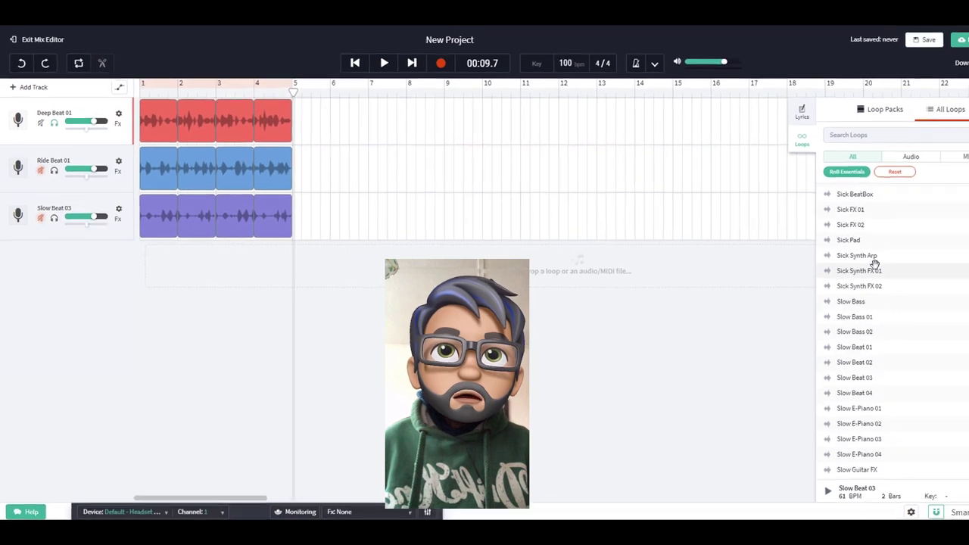
{"action": "scroll", "coordinate": [870, 262], "scroll_direction": "up", "scroll_amount": 20}
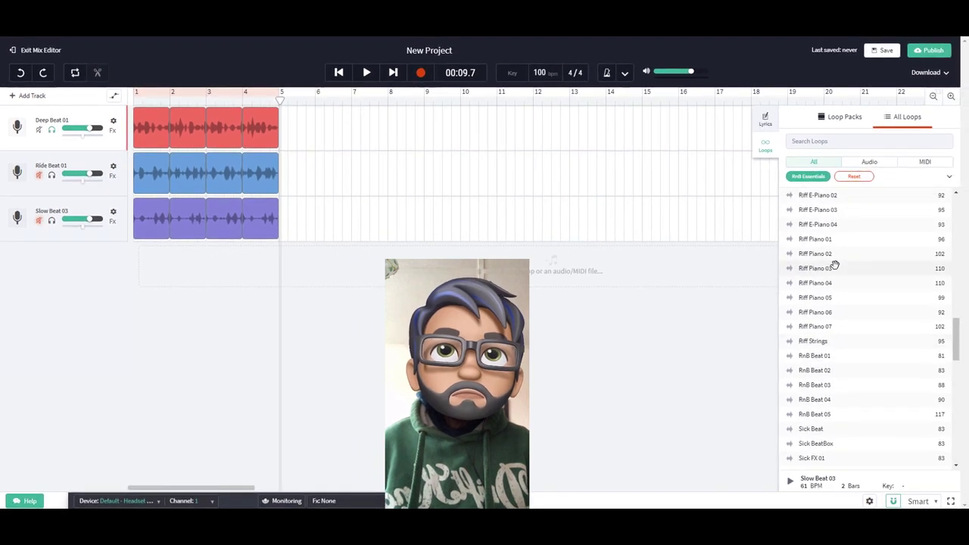
{"action": "left_click_drag", "start_coordinate": [823, 397], "coordinate": [321, 129]}
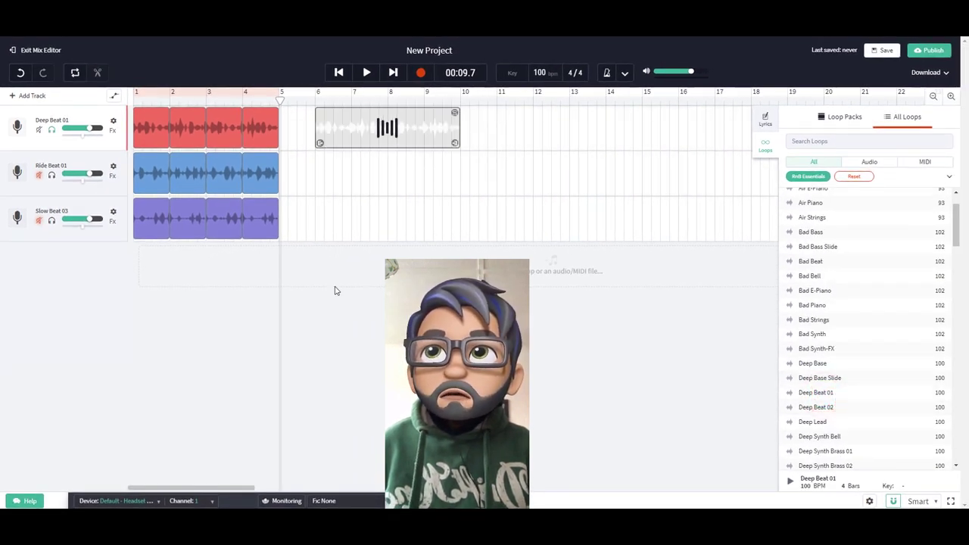
Reshuffle the drum slices: bar 4 to 5, bar 2 to 4, bar 1 to 2, bar 5 to 1.
{"action": "left_click_drag", "start_coordinate": [261, 127], "coordinate": [298, 127]}
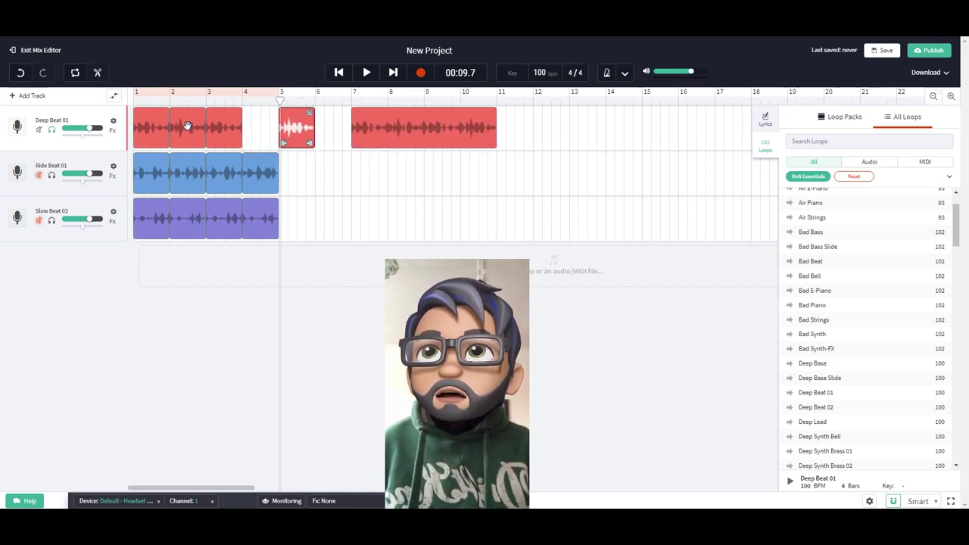
{"action": "left_click_drag", "start_coordinate": [187, 126], "coordinate": [259, 128]}
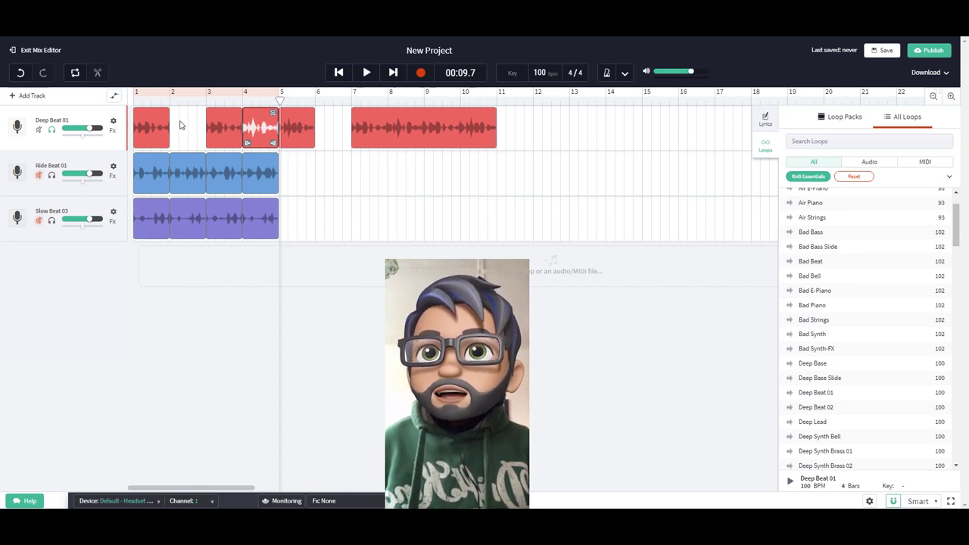
{"action": "left_click", "coordinate": [302, 126]}
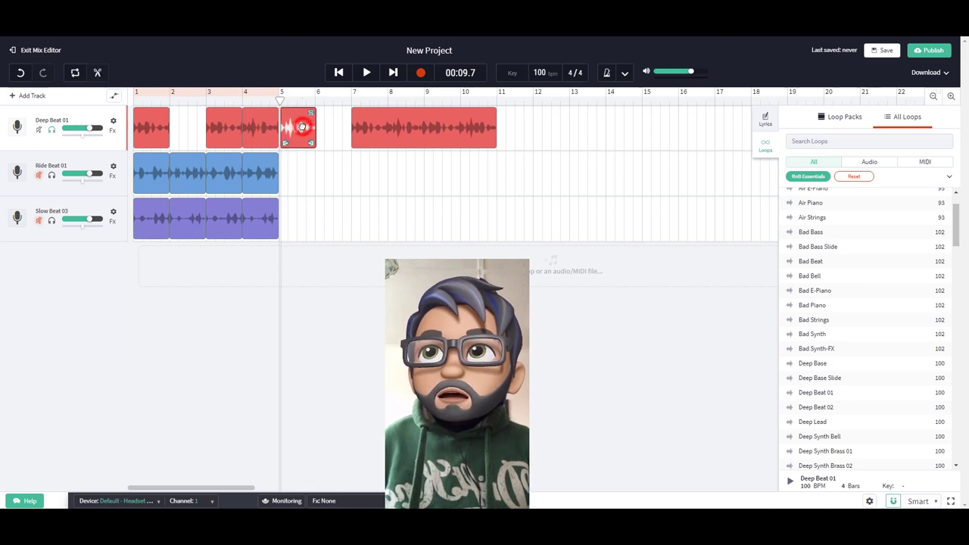
{"action": "left_click", "coordinate": [155, 124]}
{"action": "left_click_drag", "start_coordinate": [168, 125], "coordinate": [190, 128]}
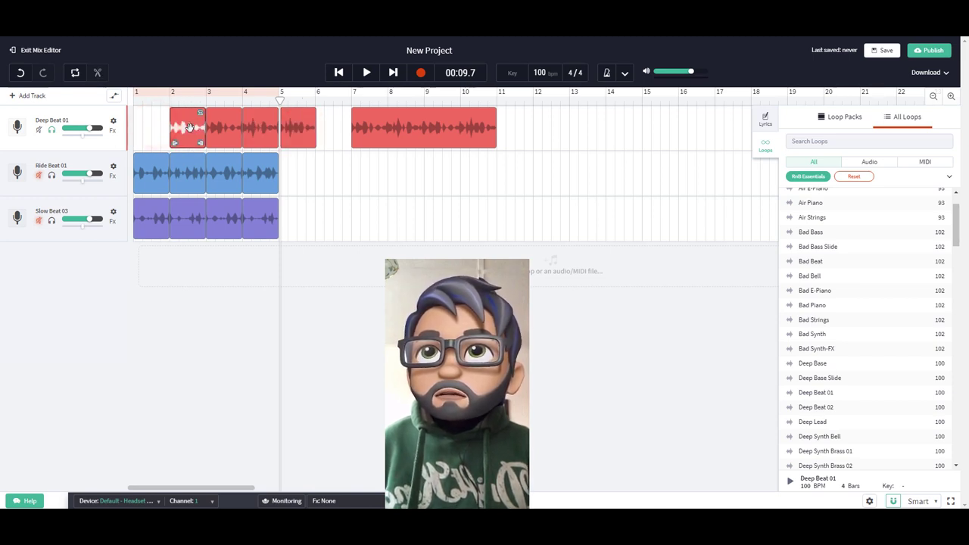
{"action": "left_click_drag", "start_coordinate": [298, 127], "coordinate": [151, 129]}
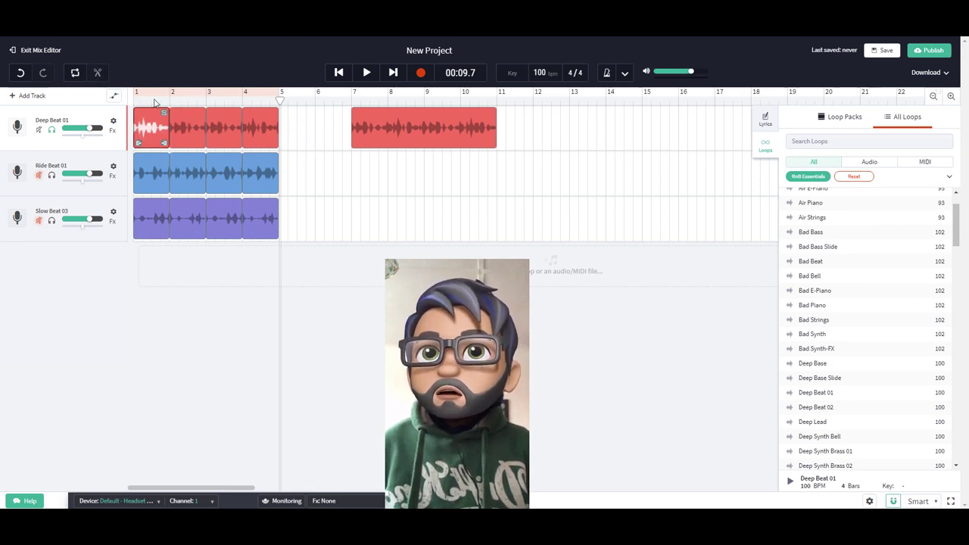
{"action": "left_click", "coordinate": [348, 98]}
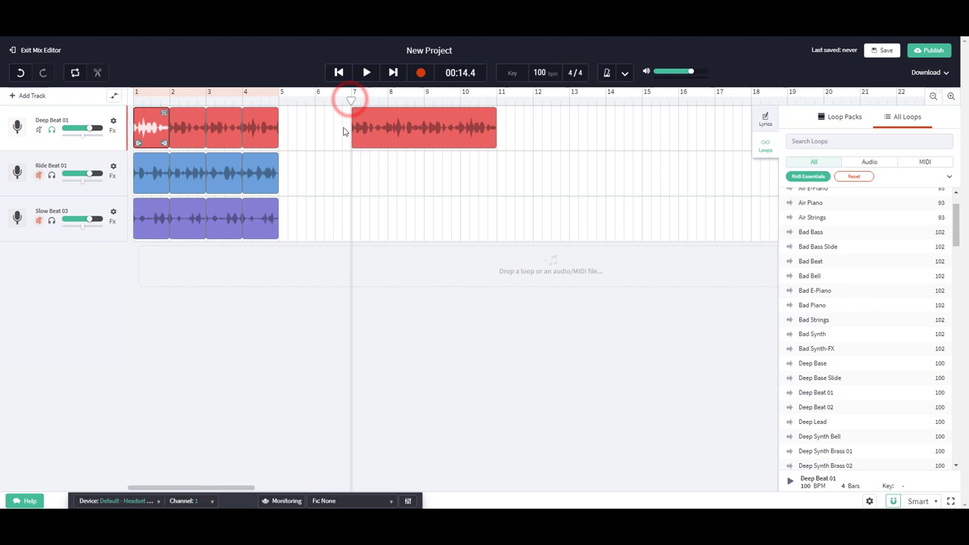
{"action": "key", "text": "space"}
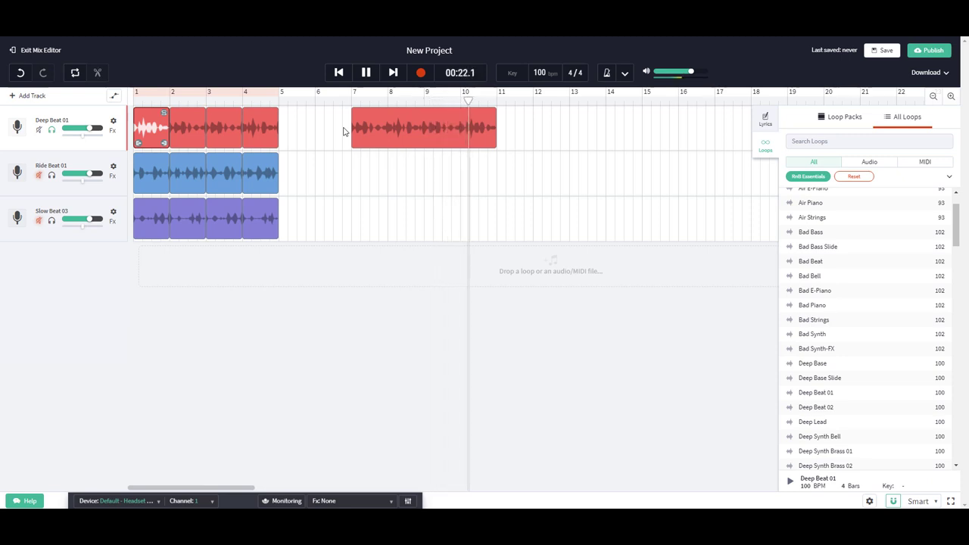
{"action": "left_click", "coordinate": [366, 73]}
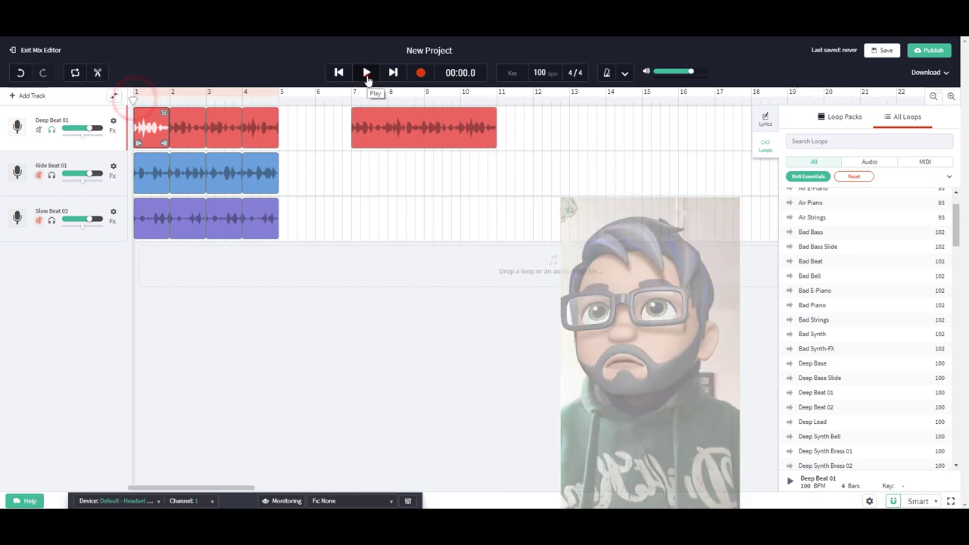
{"action": "left_click", "coordinate": [366, 73]}
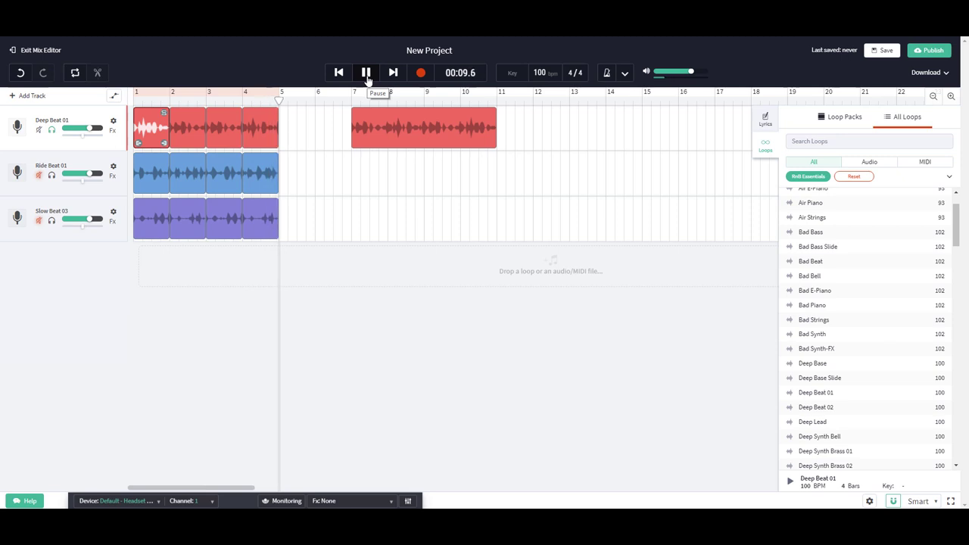
Reorder the Ride Beat 01 slices within bars 1–4, then rewind and solo Deep Beat 01.
{"action": "left_click", "coordinate": [366, 75]}
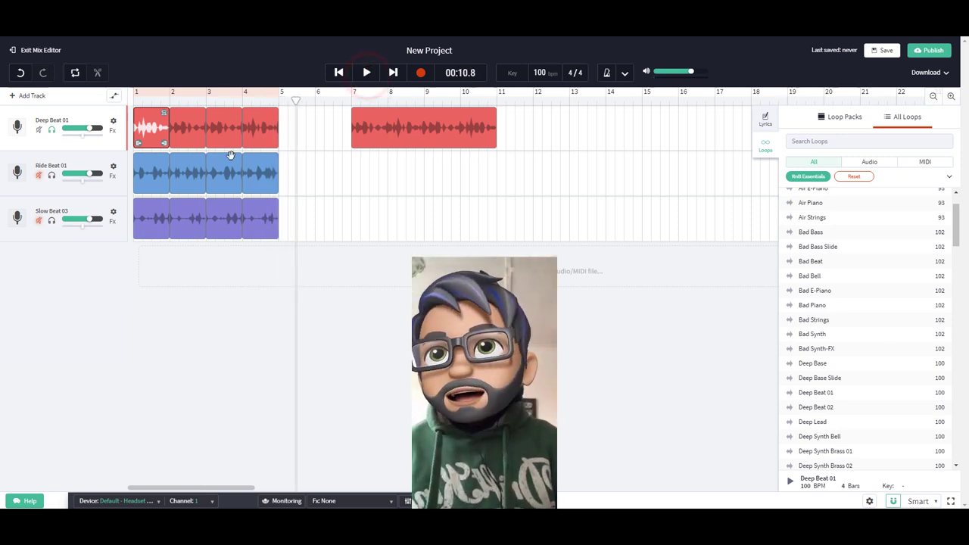
{"action": "left_click", "coordinate": [149, 172]}
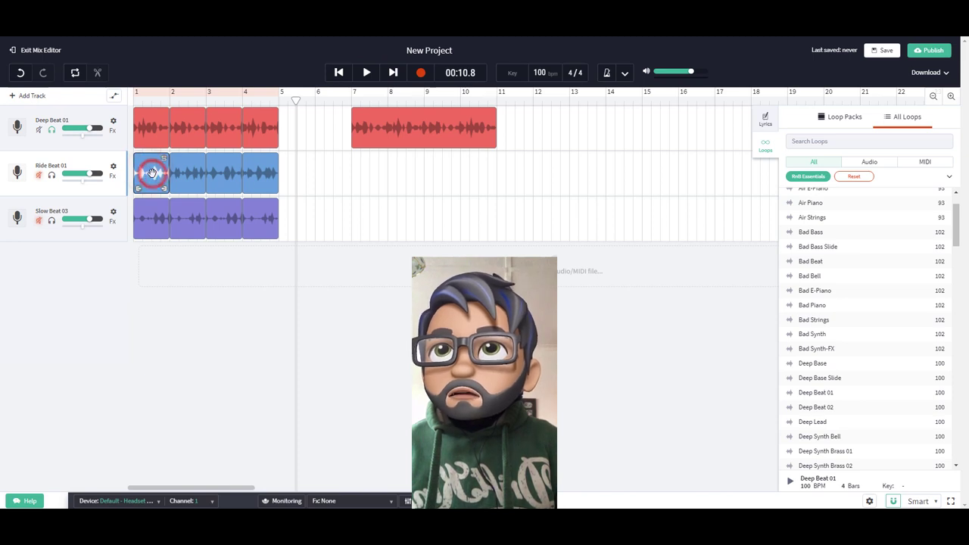
{"action": "left_click_drag", "start_coordinate": [151, 173], "coordinate": [361, 185]}
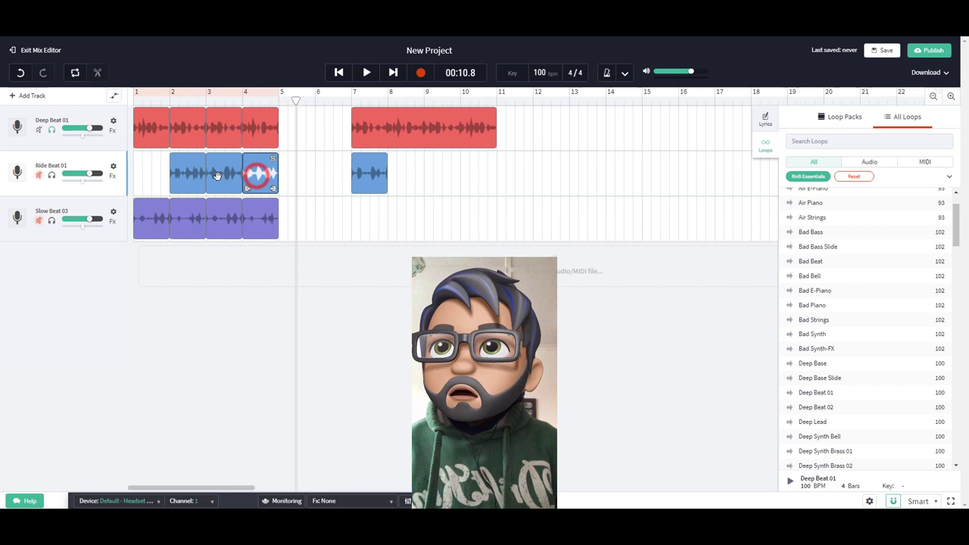
{"action": "left_click_drag", "start_coordinate": [217, 176], "coordinate": [254, 185]}
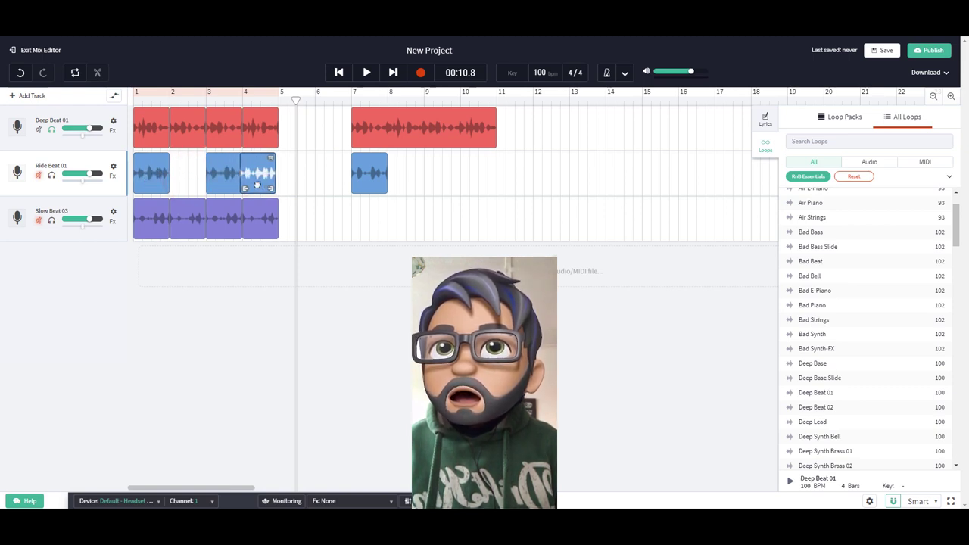
{"action": "left_click_drag", "start_coordinate": [228, 162], "coordinate": [194, 166]}
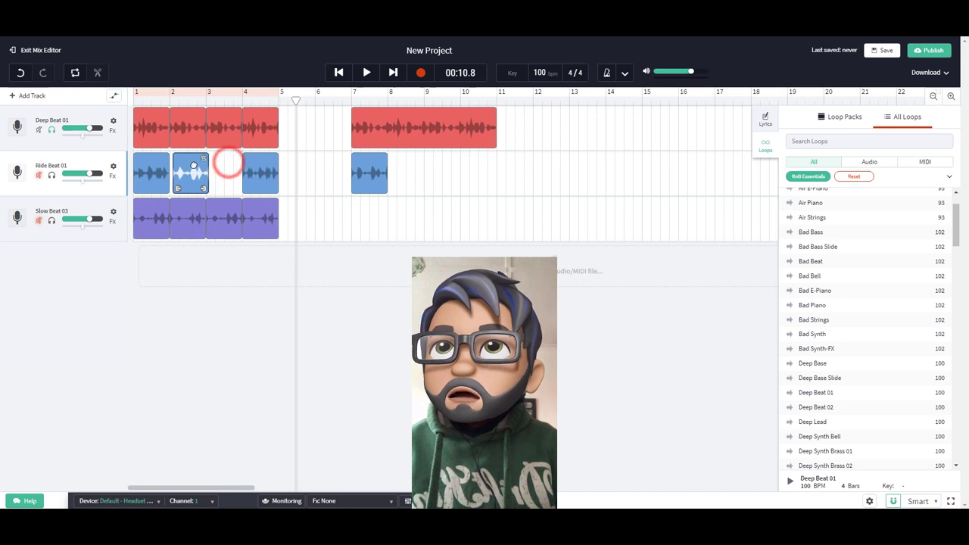
{"action": "left_click_drag", "start_coordinate": [368, 162], "coordinate": [222, 162]}
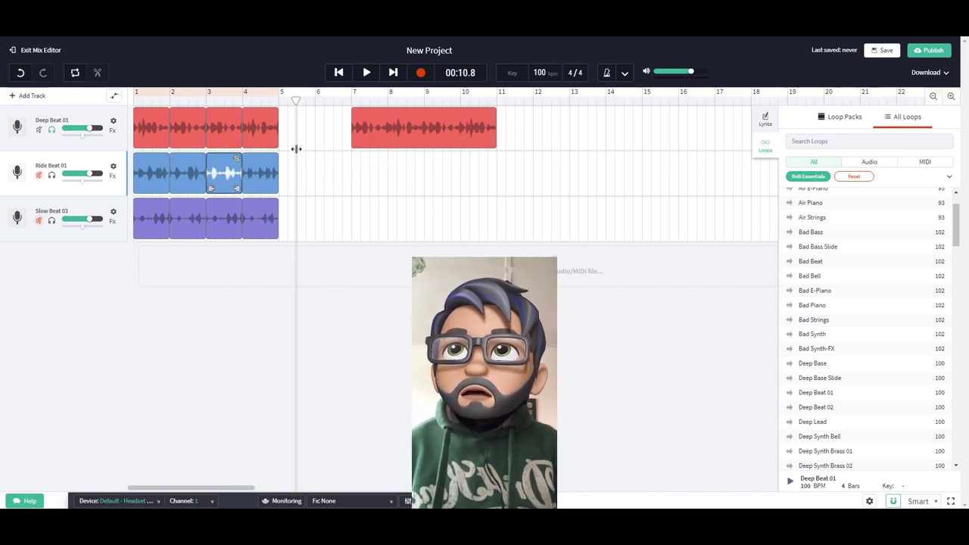
{"action": "left_click", "coordinate": [133, 114]}
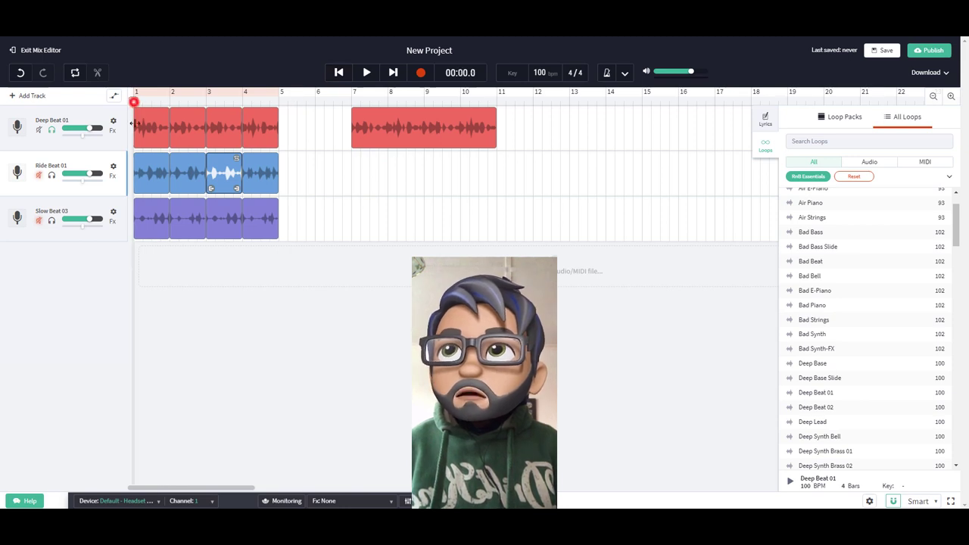
{"action": "left_click", "coordinate": [51, 133]}
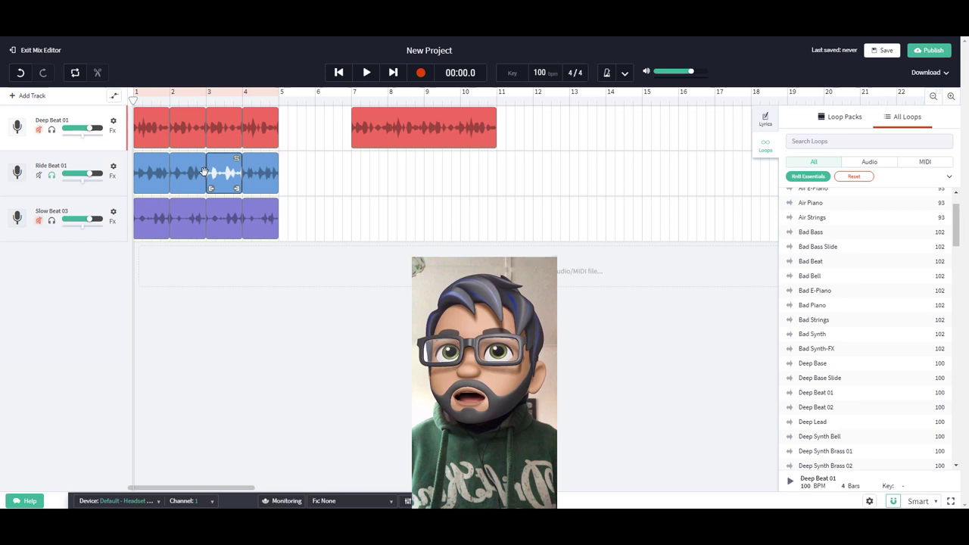
Play the arrangement, then solo Deep Beat 01 and play it from the start.
{"action": "left_click", "coordinate": [366, 74]}
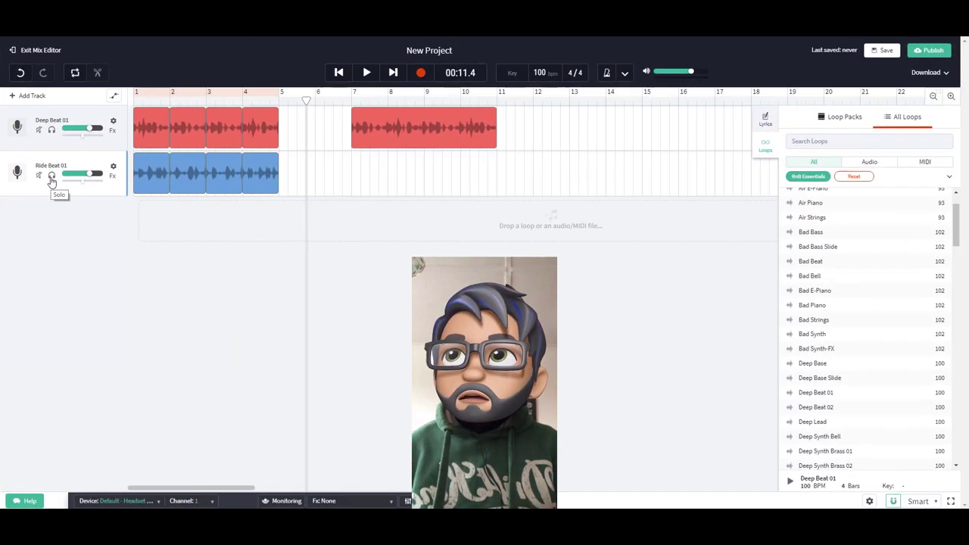
{"action": "left_click", "coordinate": [51, 130]}
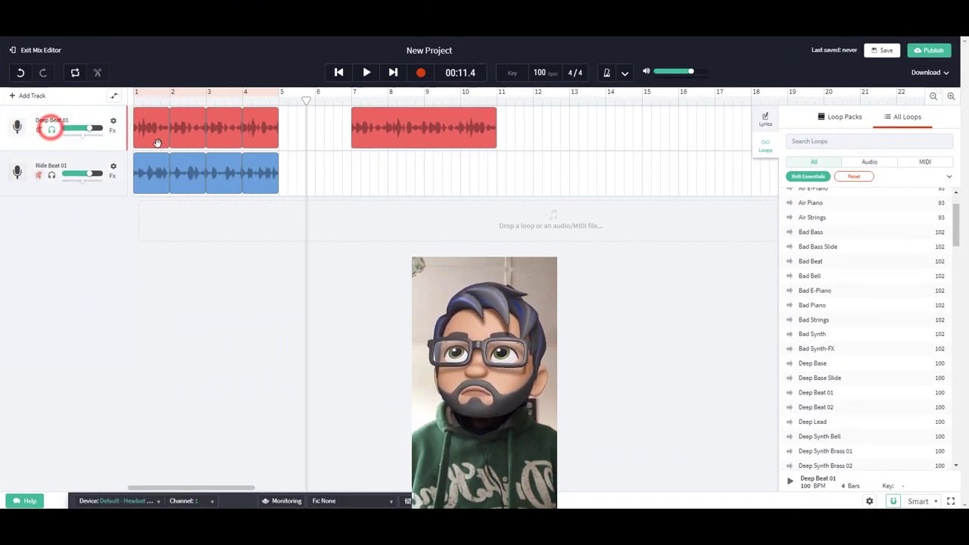
{"action": "left_click", "coordinate": [340, 72]}
{"action": "left_click", "coordinate": [370, 75]}
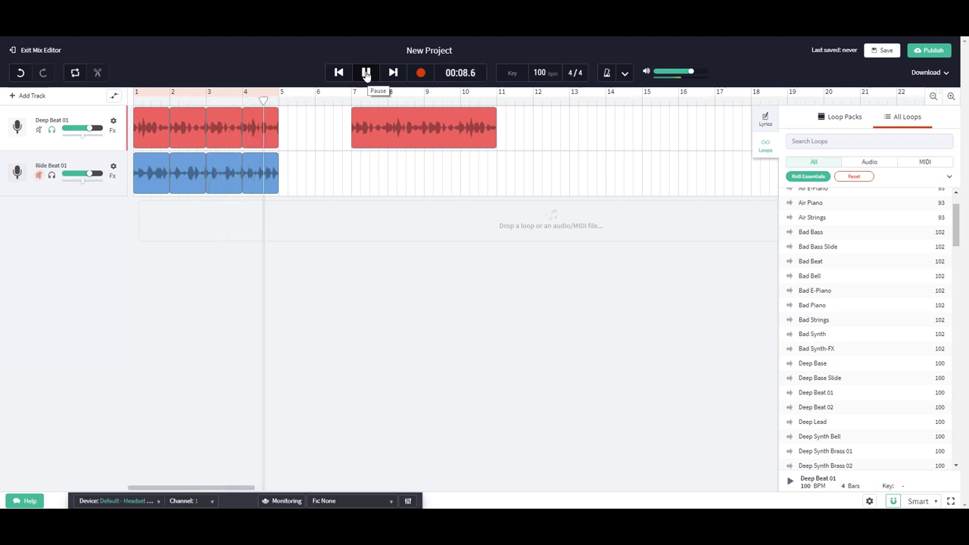
{"action": "left_click", "coordinate": [366, 73]}
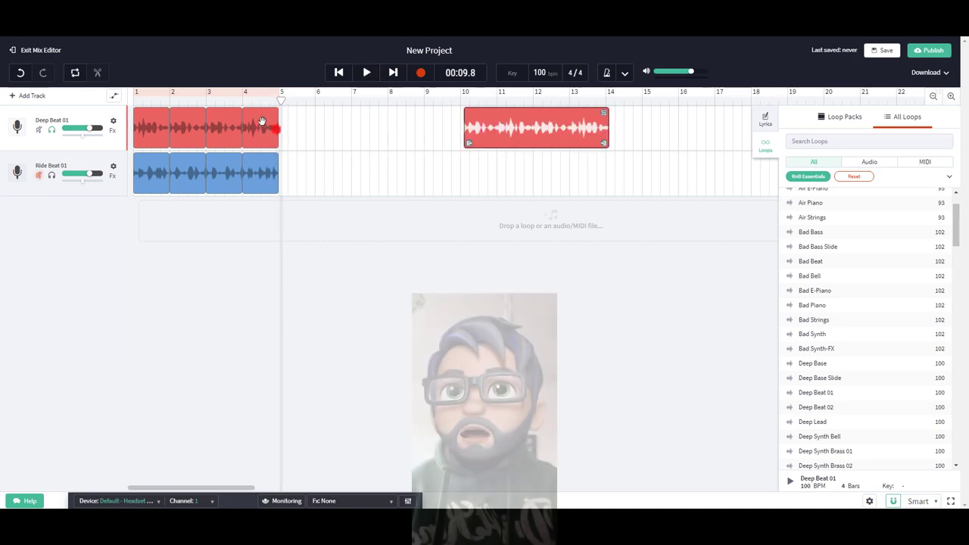
Split the bar-4 drum slice partway through and move the cut-off piece to bar 7.
{"action": "left_click", "coordinate": [271, 127]}
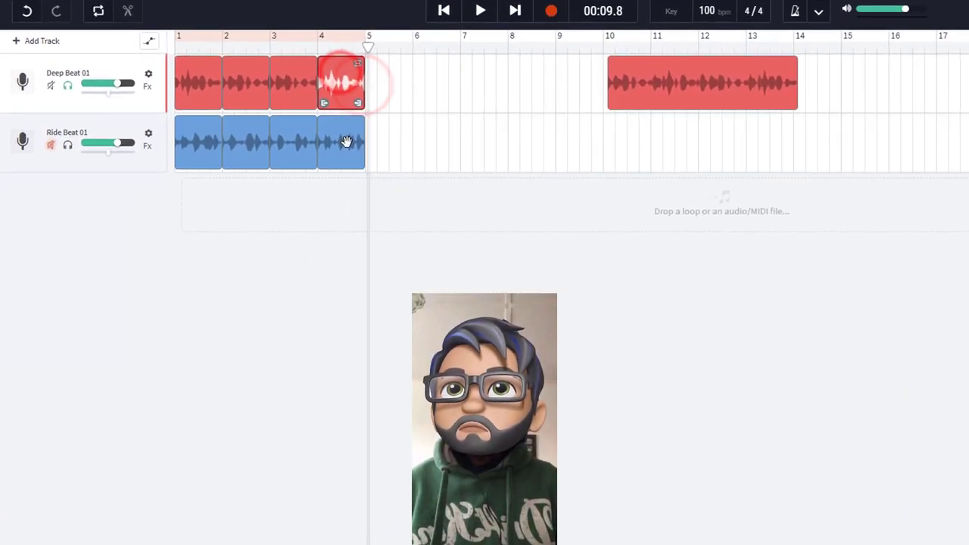
{"action": "left_click", "coordinate": [380, 24]}
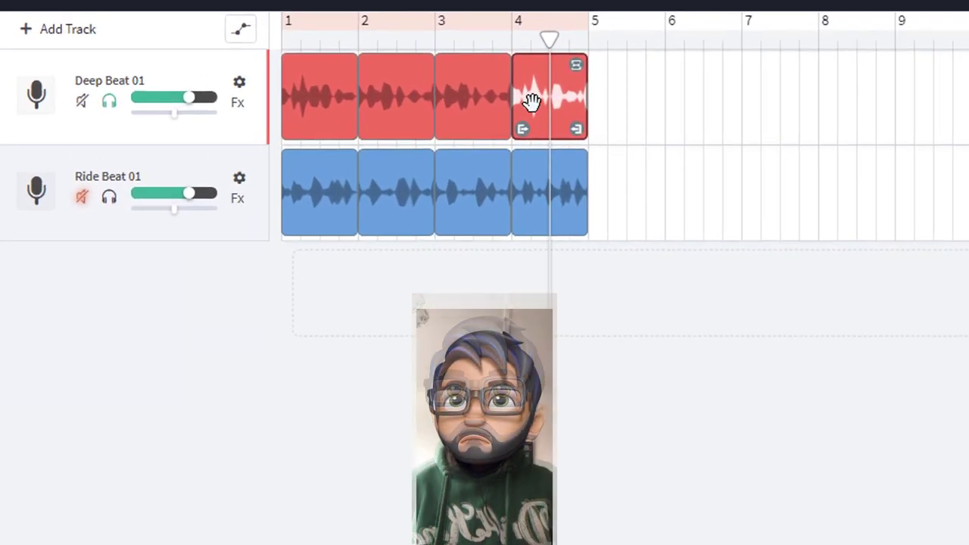
{"action": "right_click", "coordinate": [531, 101]}
{"action": "left_click", "coordinate": [568, 235]}
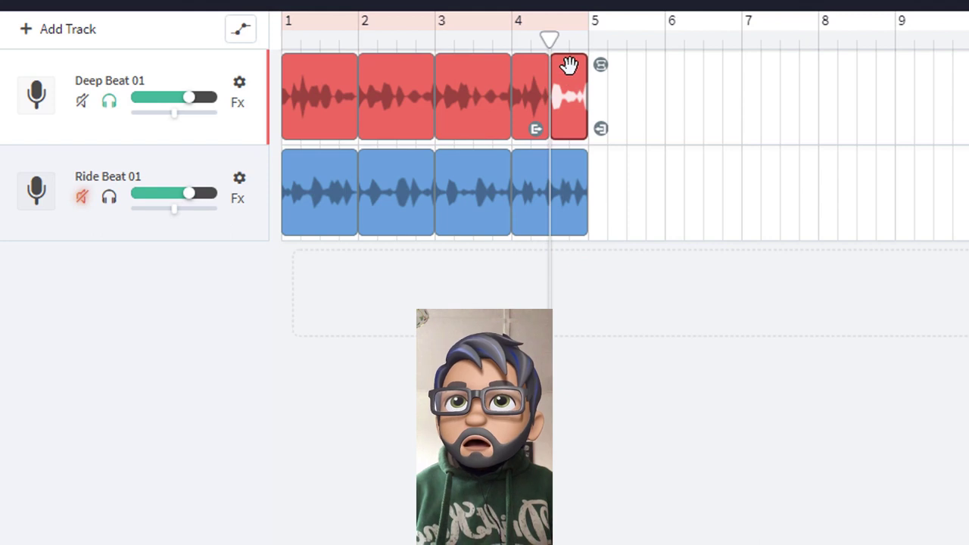
{"action": "left_click_drag", "start_coordinate": [569, 66], "coordinate": [761, 58]}
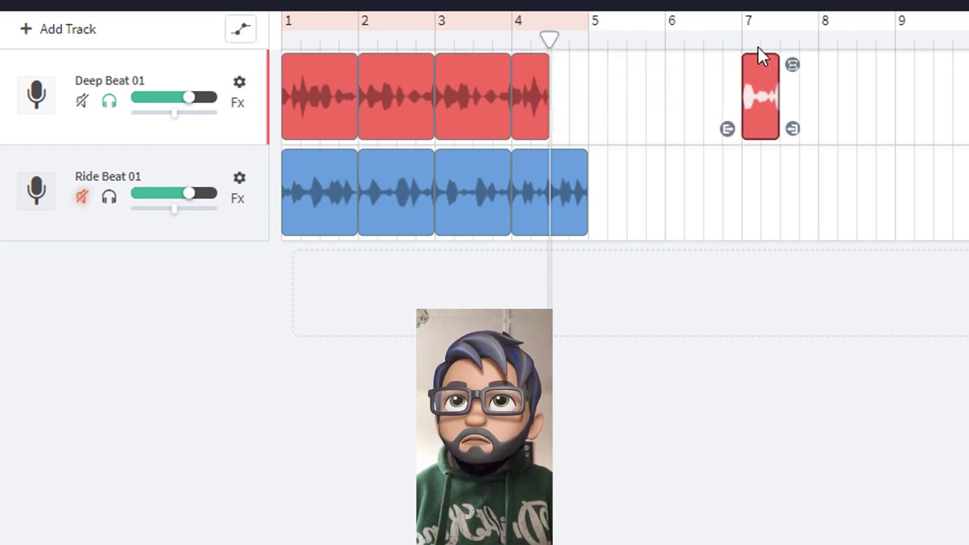
Extend the remaining bar-4 drum piece out to bar 5.
{"action": "left_click", "coordinate": [526, 67]}
{"action": "left_click", "coordinate": [510, 41]}
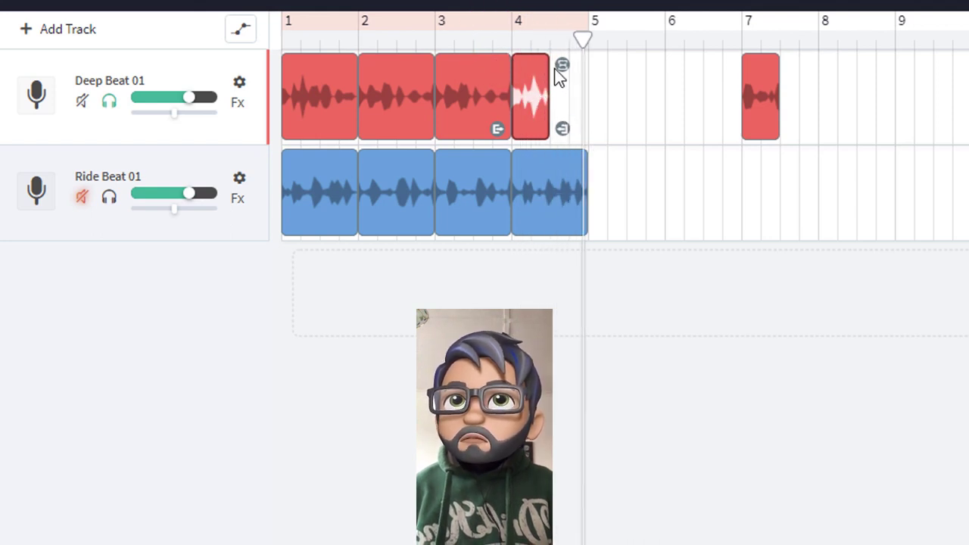
{"action": "mouse_move", "coordinate": [562, 64]}
{"action": "left_mouse_down"}
{"action": "mouse_move", "coordinate": [600, 64]}
{"action": "mouse_move", "coordinate": [559, 64]}
{"action": "mouse_move", "coordinate": [587, 67]}
{"action": "mouse_move", "coordinate": [578, 60]}
{"action": "left_mouse_up"}
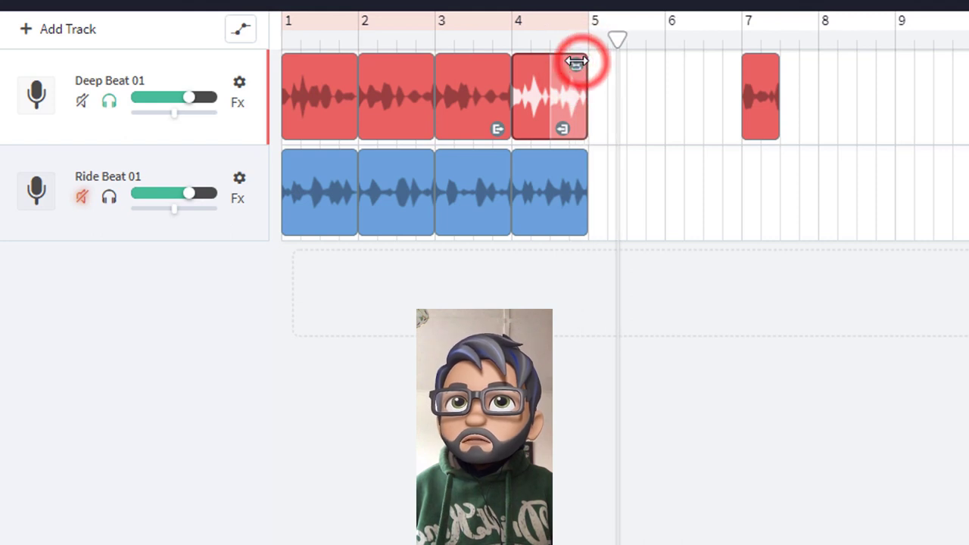
Loop the bar-4 drum clip out to bar 6 and replay from bar 4.
{"action": "left_click", "coordinate": [514, 38]}
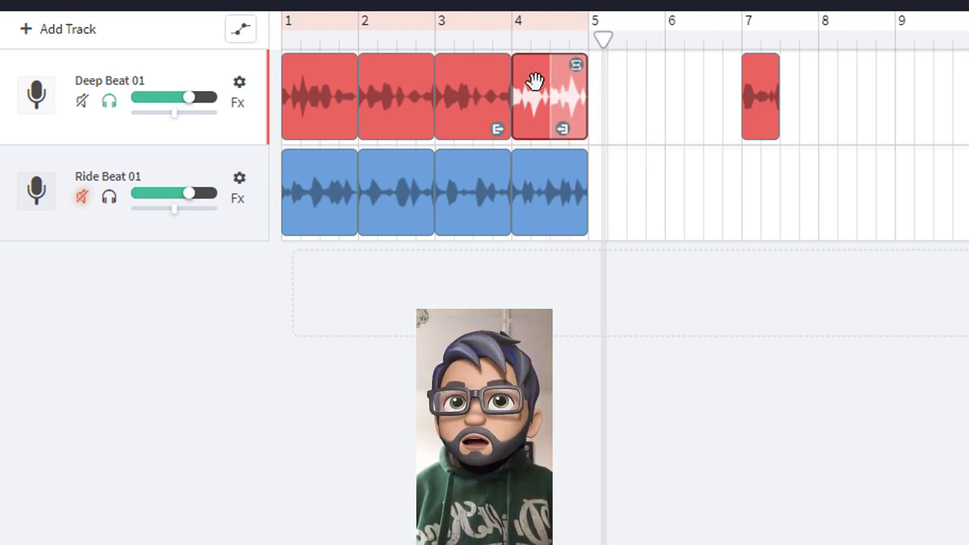
{"action": "left_click_drag", "start_coordinate": [576, 65], "coordinate": [652, 65]}
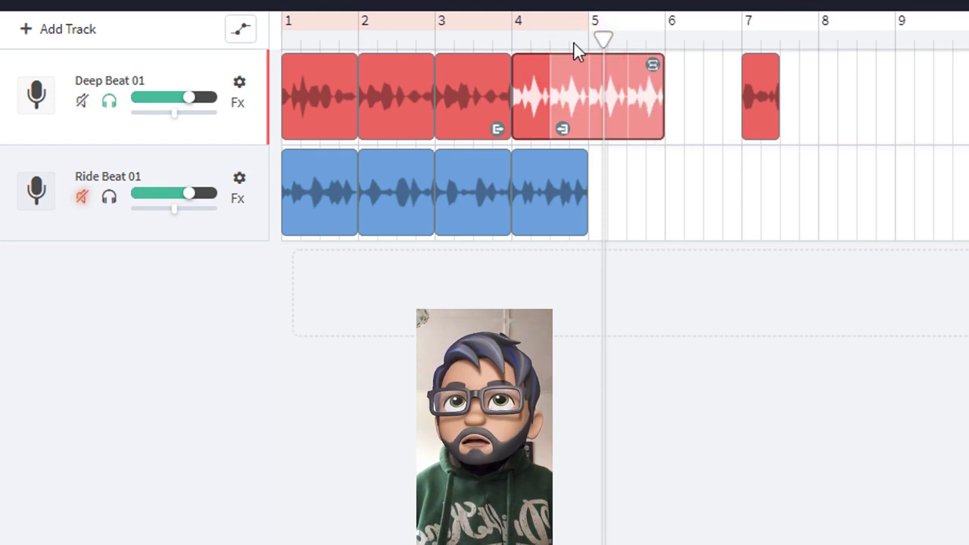
{"action": "left_click", "coordinate": [515, 38]}
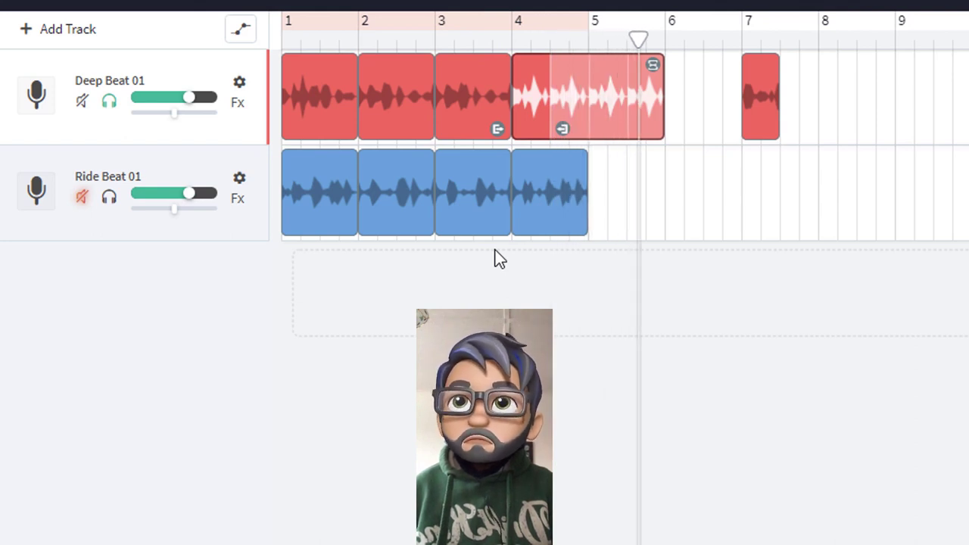
Loop the short bar-7 clip out to bar 9 and play back from bar 7.
{"action": "left_click", "coordinate": [754, 62]}
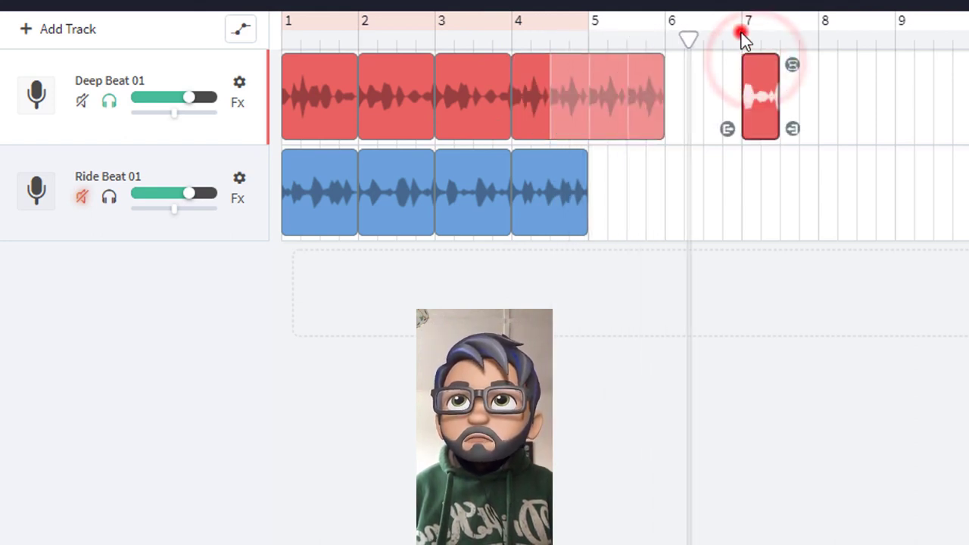
{"action": "left_click", "coordinate": [742, 33]}
{"action": "left_click_drag", "start_coordinate": [780, 65], "coordinate": [837, 65]}
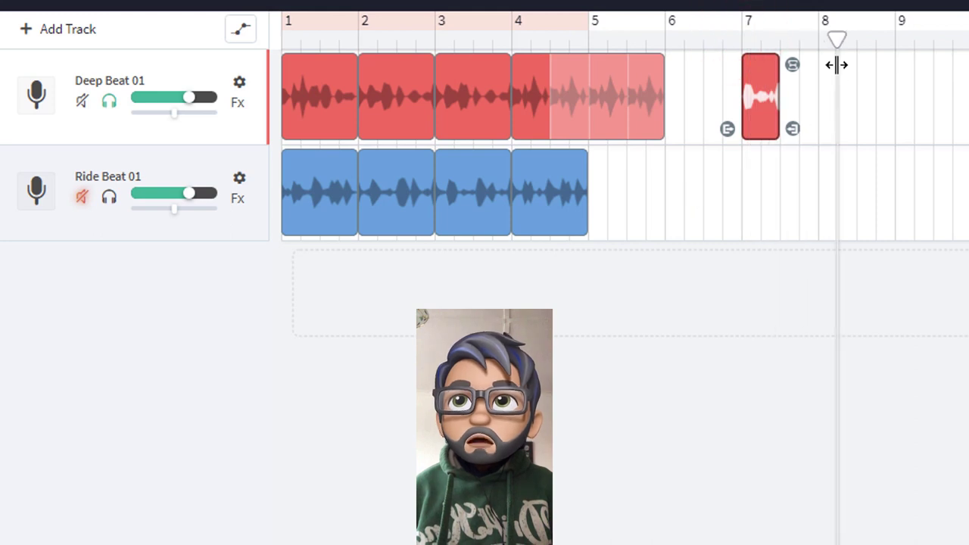
{"action": "left_click", "coordinate": [784, 70]}
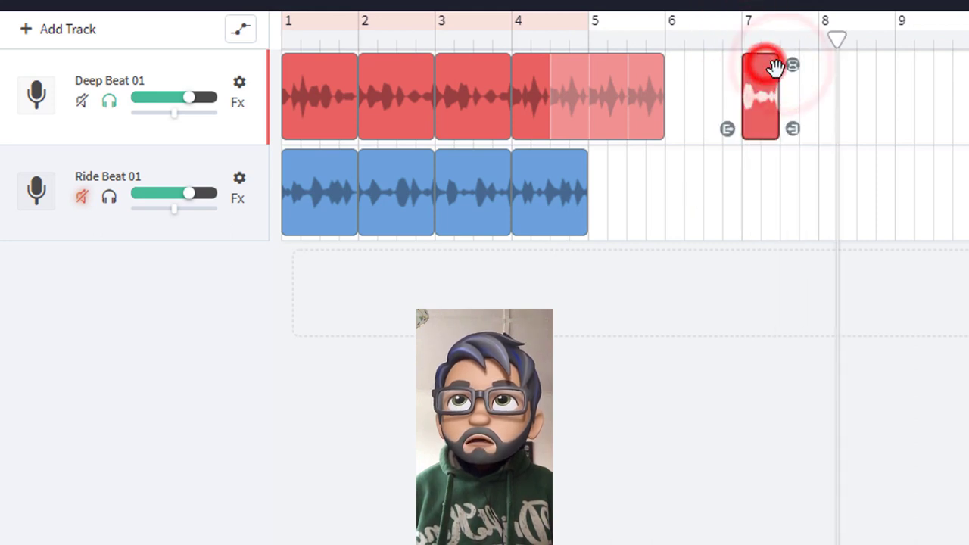
{"action": "left_click_drag", "start_coordinate": [794, 67], "coordinate": [909, 74]}
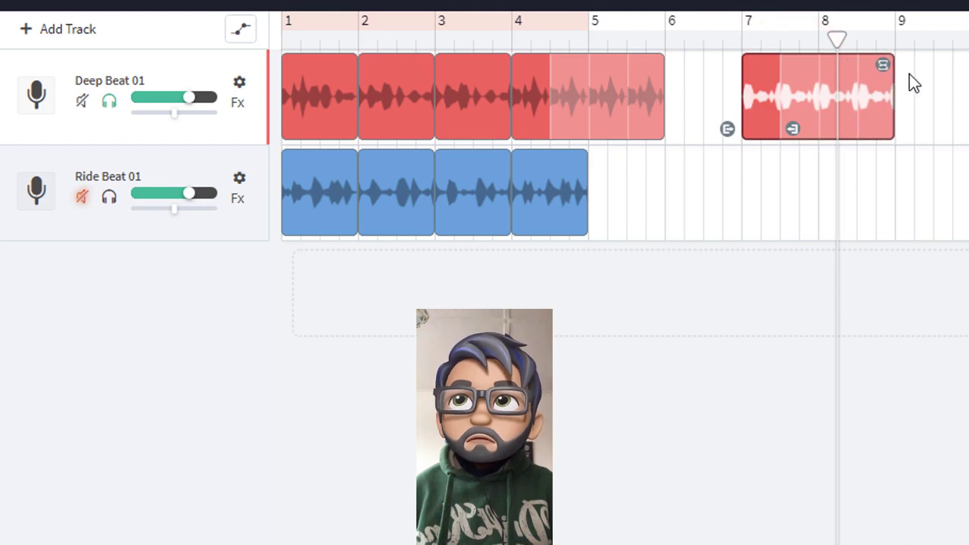
{"action": "left_click", "coordinate": [743, 38]}
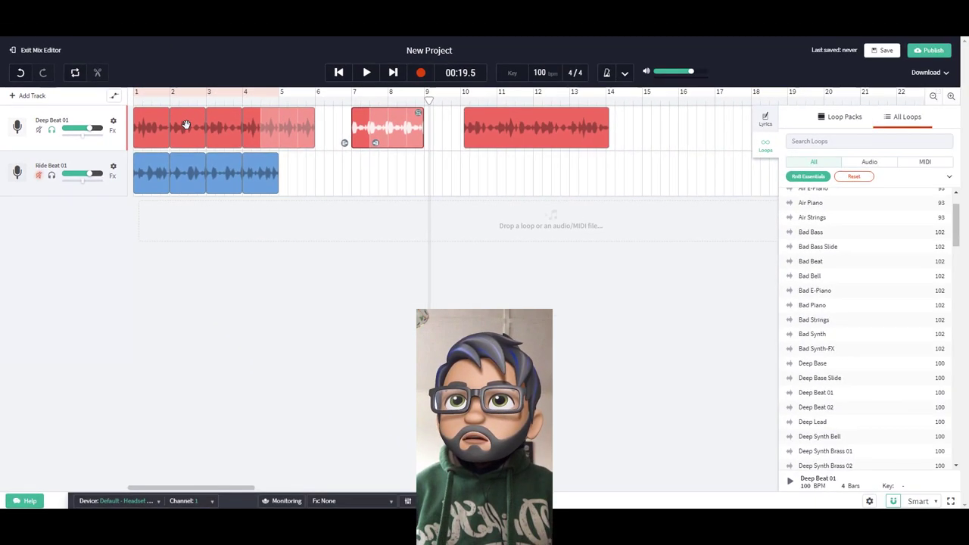
Move the bar-2 slice past bar 9, bar-3 slice to bar 15, looped chunks to bars 2–3, bar-1 slice to bar 5.
{"action": "left_click_drag", "start_coordinate": [185, 125], "coordinate": [447, 117]}
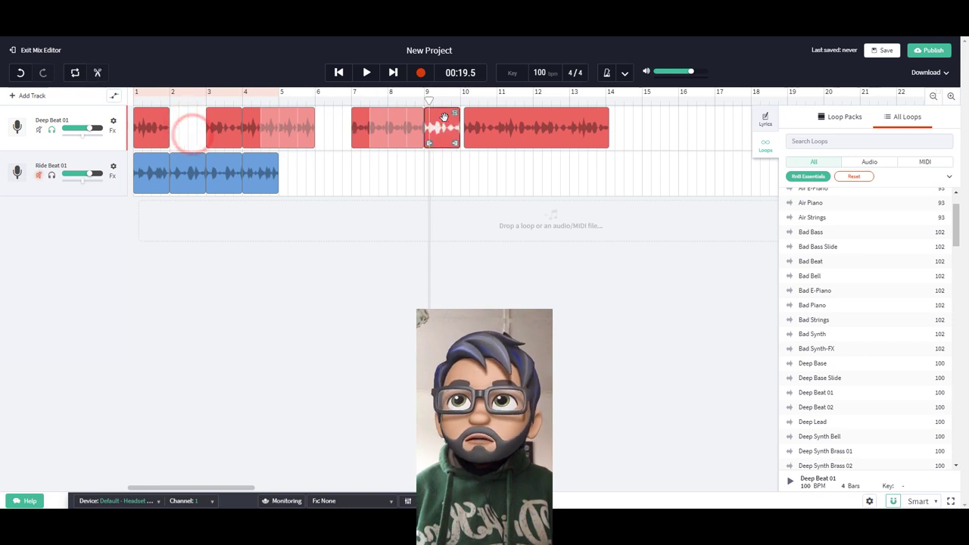
{"action": "left_click_drag", "start_coordinate": [228, 126], "coordinate": [663, 130]}
{"action": "left_click_drag", "start_coordinate": [373, 127], "coordinate": [195, 132]}
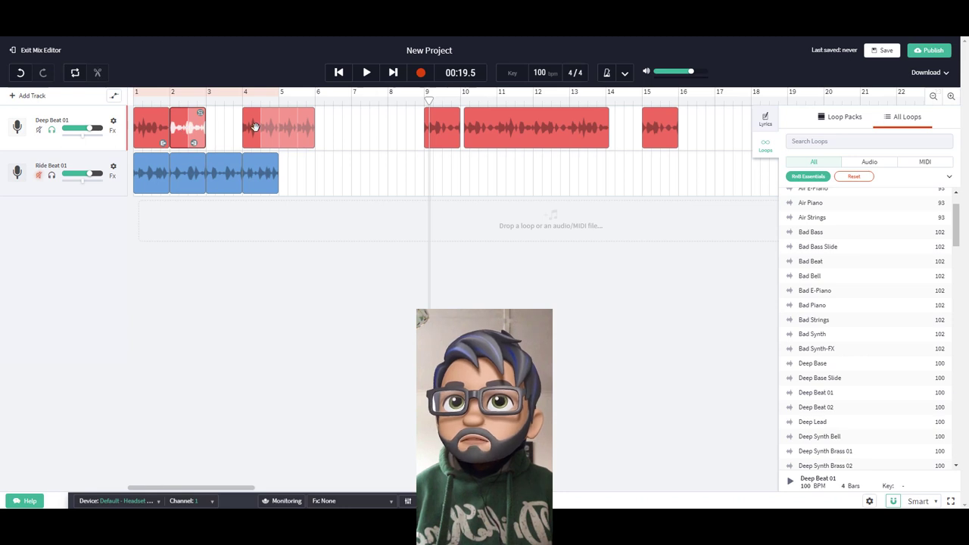
{"action": "left_click_drag", "start_coordinate": [254, 126], "coordinate": [217, 126]}
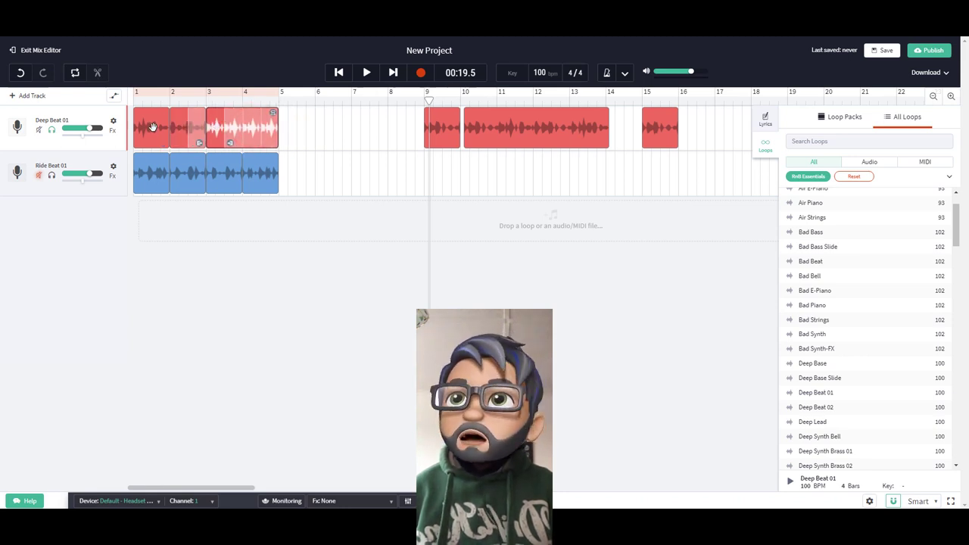
{"action": "left_click_drag", "start_coordinate": [152, 126], "coordinate": [296, 127]}
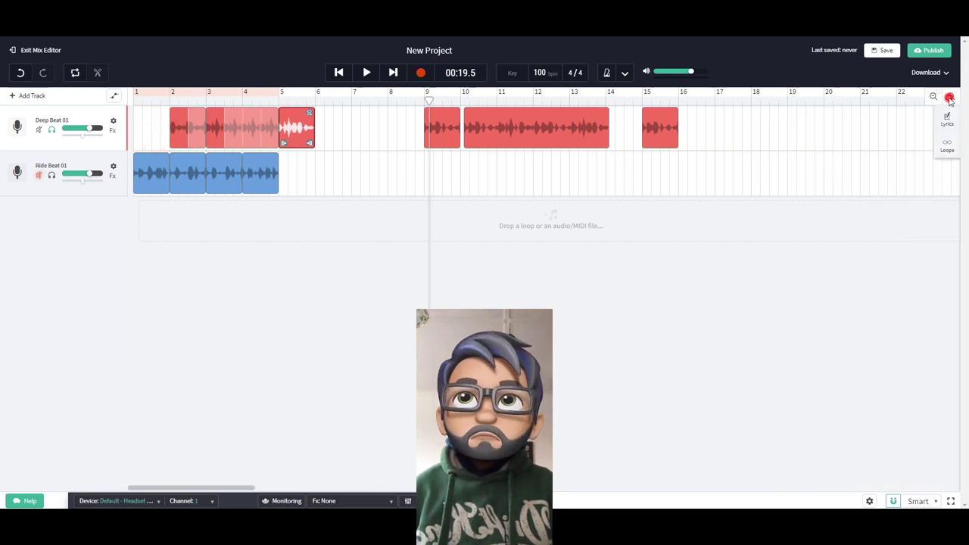
Zoom in, slice the bar 5 Deep Beat clip into four quarter-bar pieces, and play them.
{"action": "left_click", "coordinate": [950, 97]}
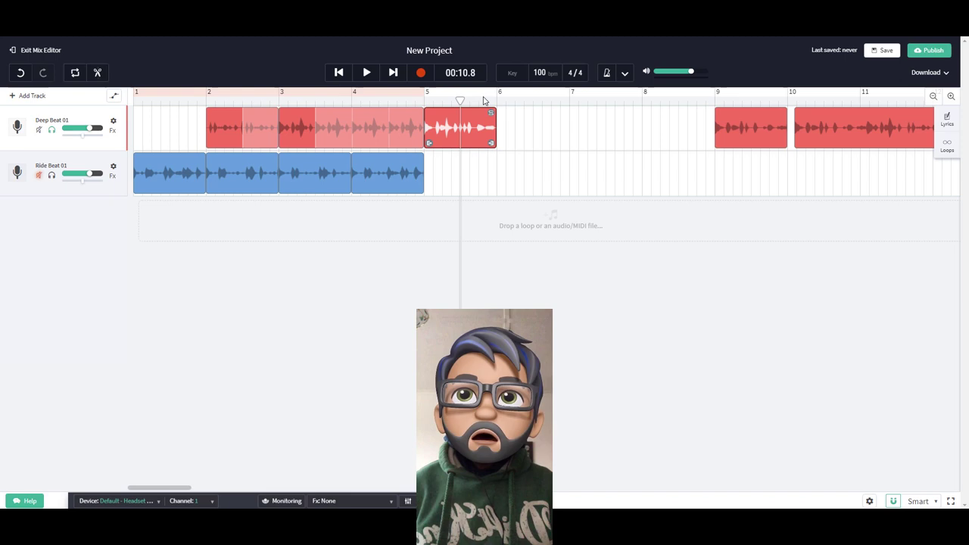
{"action": "left_click_drag", "start_coordinate": [460, 99], "coordinate": [441, 98]}
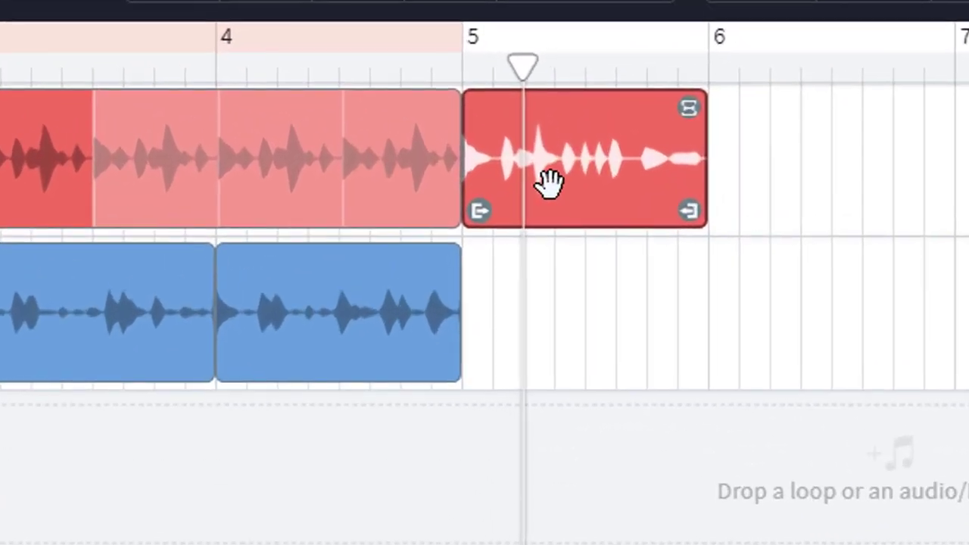
{"action": "right_click", "coordinate": [548, 181]}
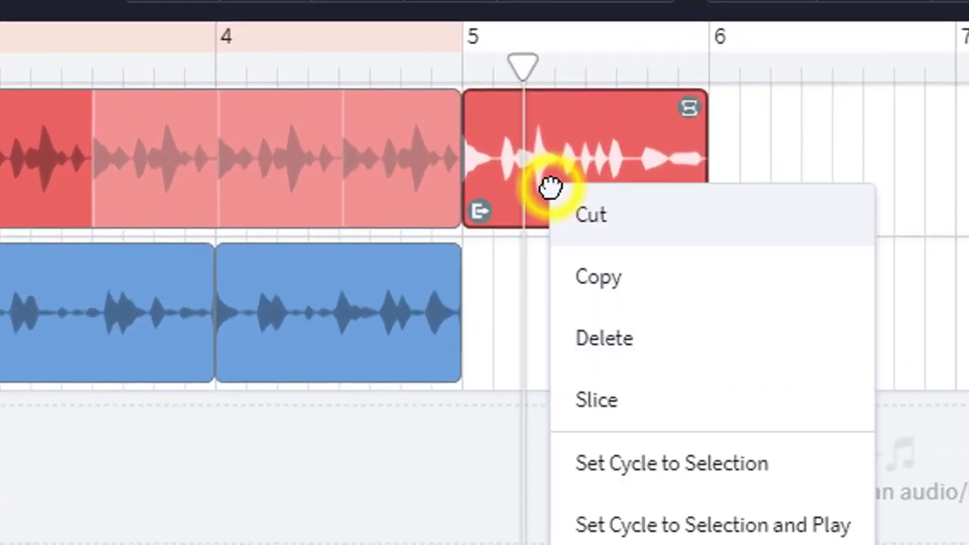
{"action": "left_click", "coordinate": [598, 399]}
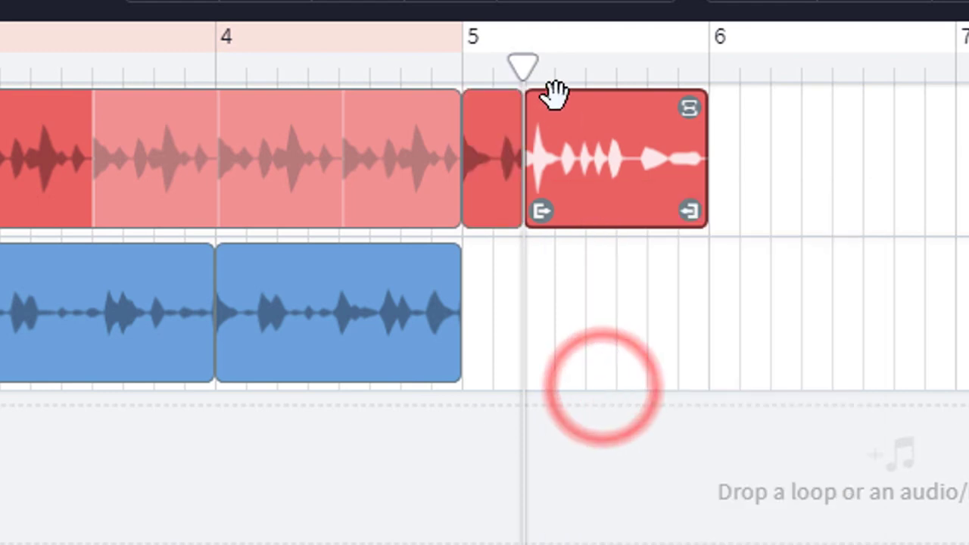
{"action": "left_click_drag", "start_coordinate": [523, 67], "coordinate": [585, 62]}
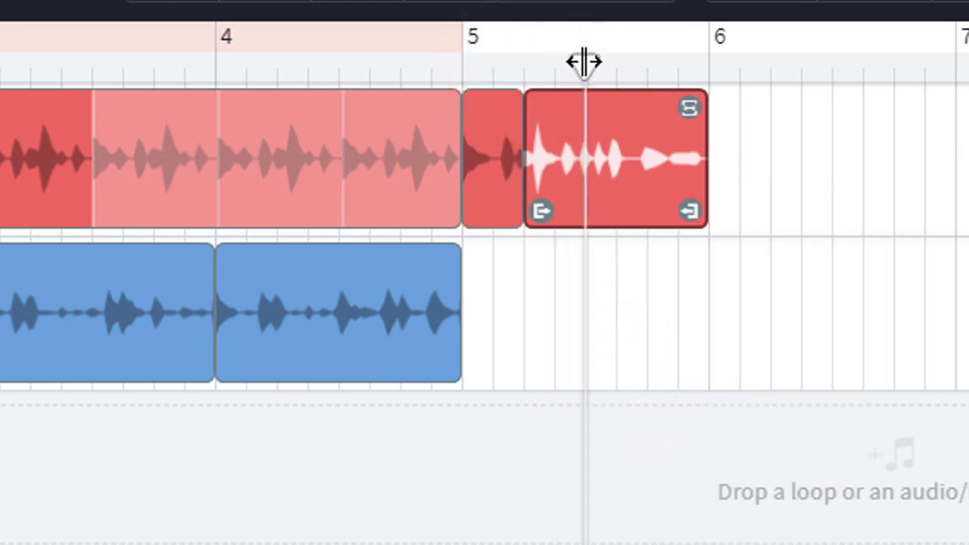
{"action": "right_click", "coordinate": [564, 140]}
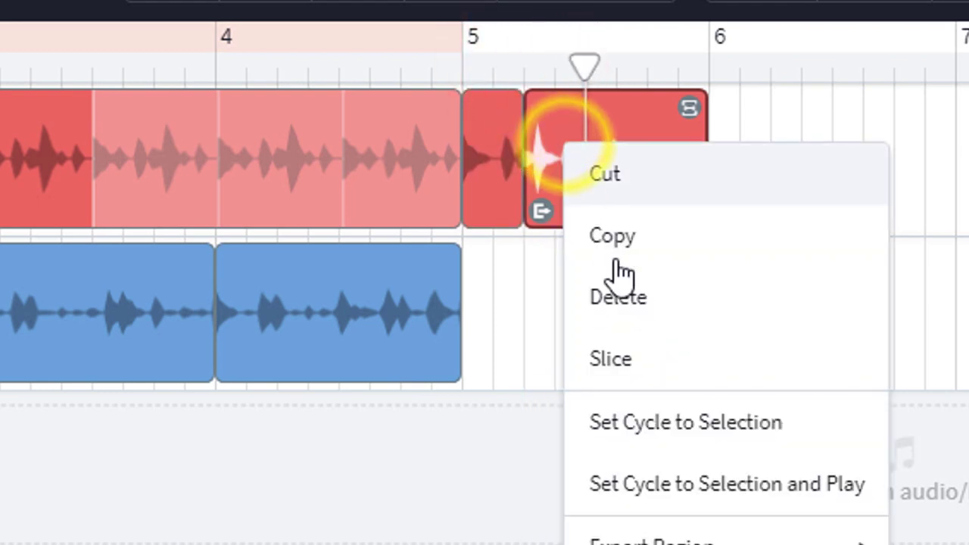
{"action": "left_click", "coordinate": [626, 356]}
{"action": "left_click_drag", "start_coordinate": [585, 66], "coordinate": [645, 69]}
{"action": "right_click", "coordinate": [617, 168]}
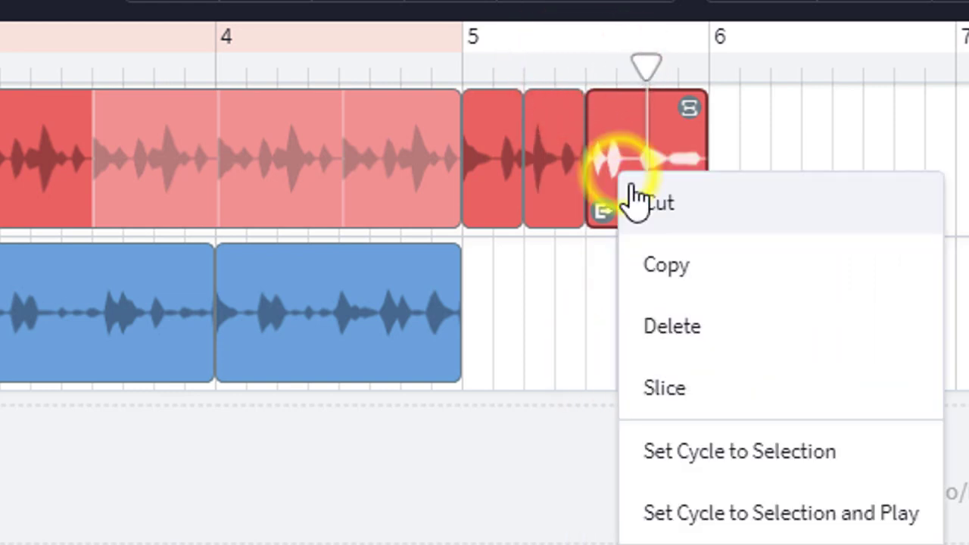
{"action": "left_click", "coordinate": [676, 387]}
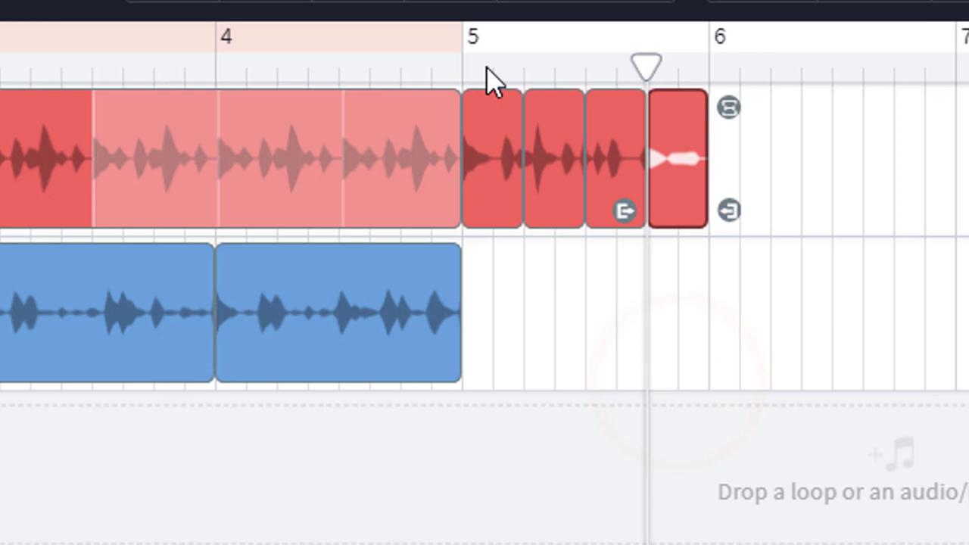
{"action": "left_click", "coordinate": [456, 64]}
{"action": "key", "text": "space"}
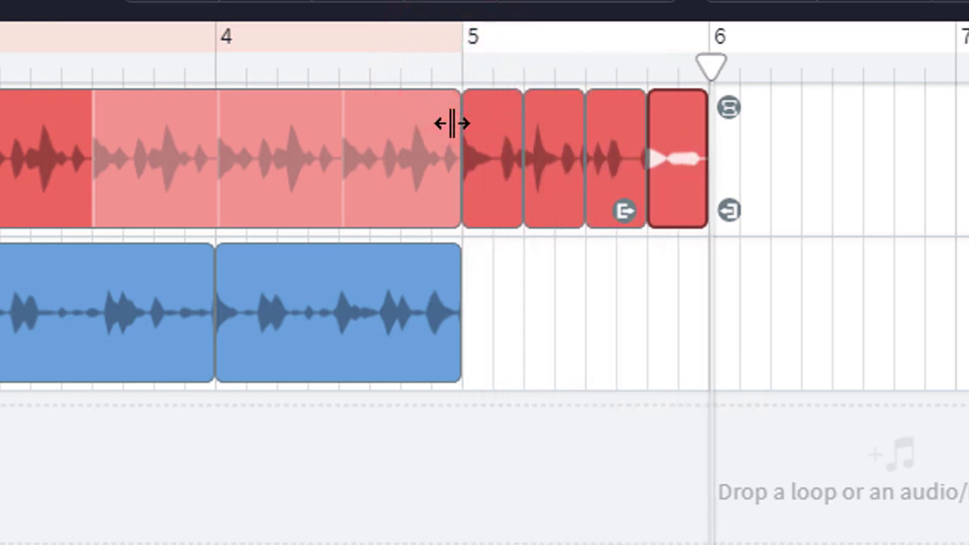
Loop the last slice past bar 6, then copy the third slice and paste it after the last clip.
{"action": "left_click", "coordinate": [731, 108]}
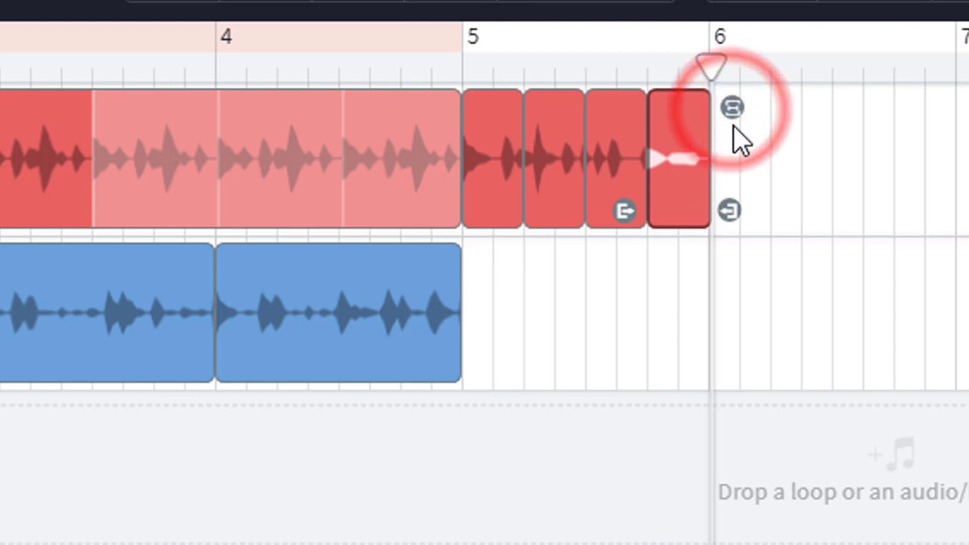
{"action": "left_click_drag", "start_coordinate": [730, 108], "coordinate": [792, 129]}
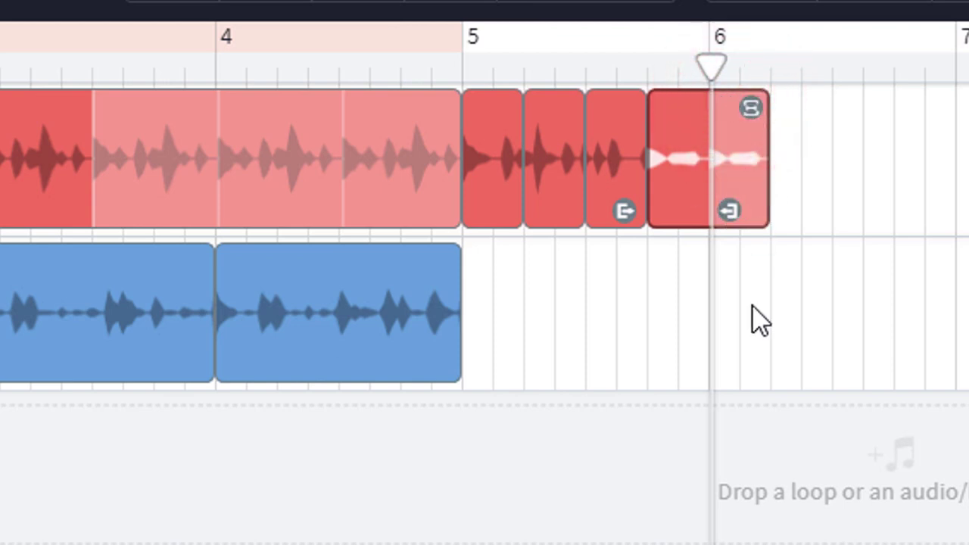
{"action": "left_click", "coordinate": [616, 117]}
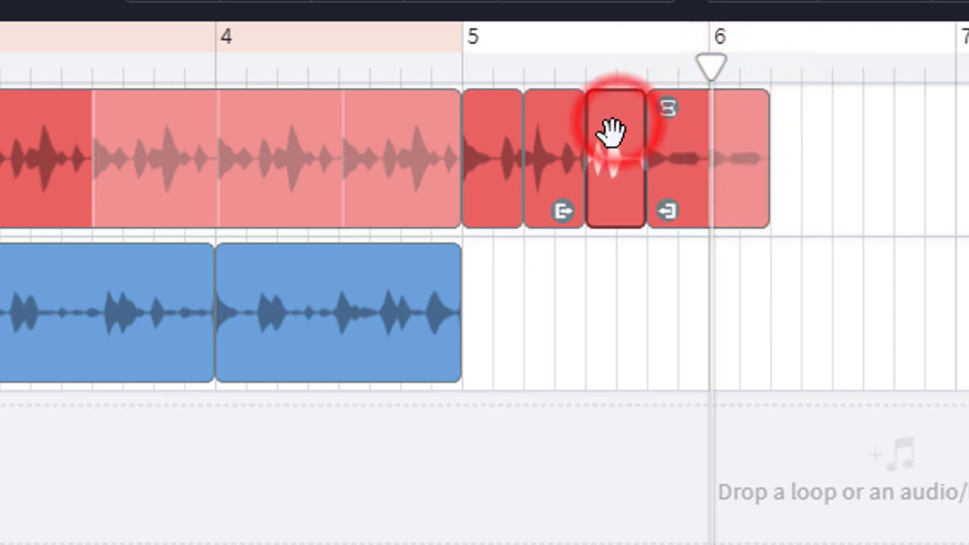
{"action": "right_click", "coordinate": [616, 117]}
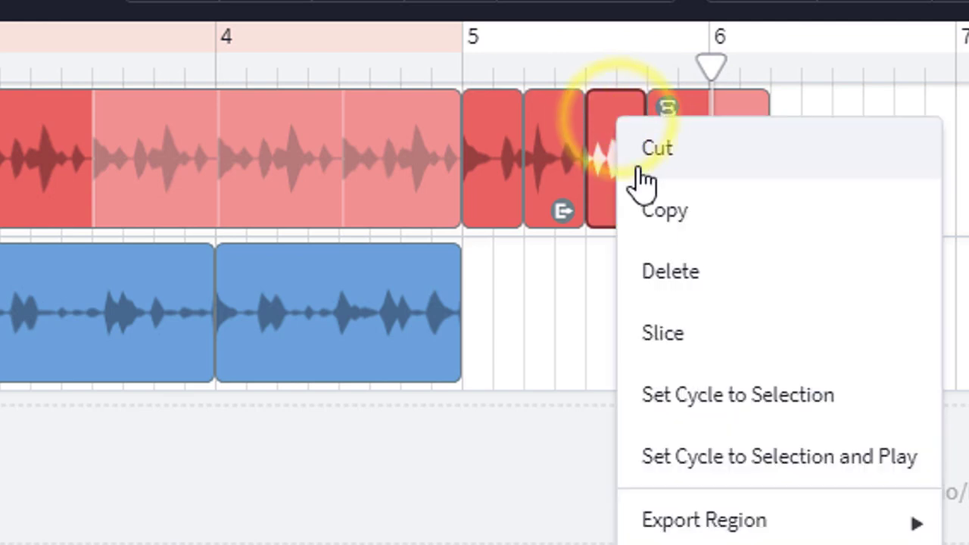
{"action": "left_click", "coordinate": [664, 212]}
{"action": "left_click", "coordinate": [708, 65]}
{"action": "left_click_drag", "start_coordinate": [708, 65], "coordinate": [769, 58]}
{"action": "right_click", "coordinate": [810, 134]}
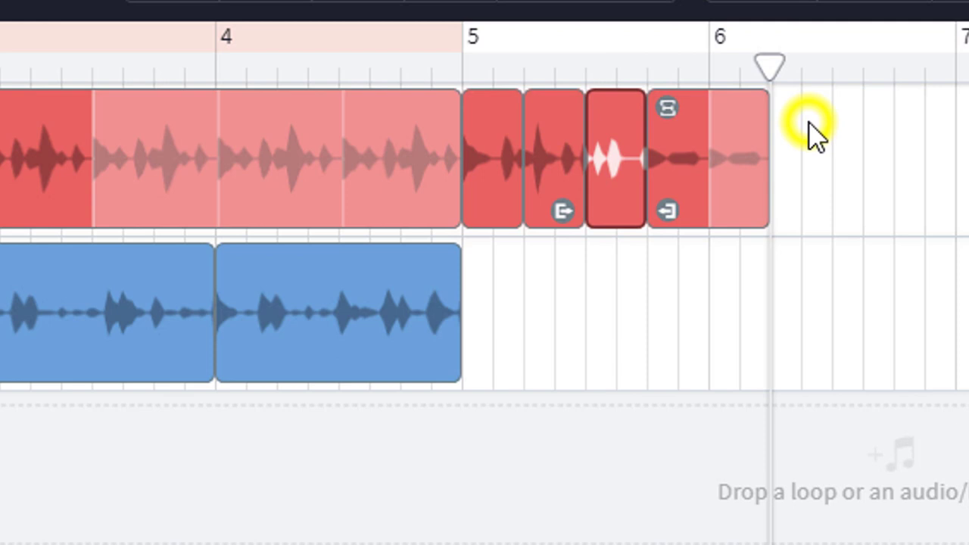
{"action": "left_click", "coordinate": [839, 151]}
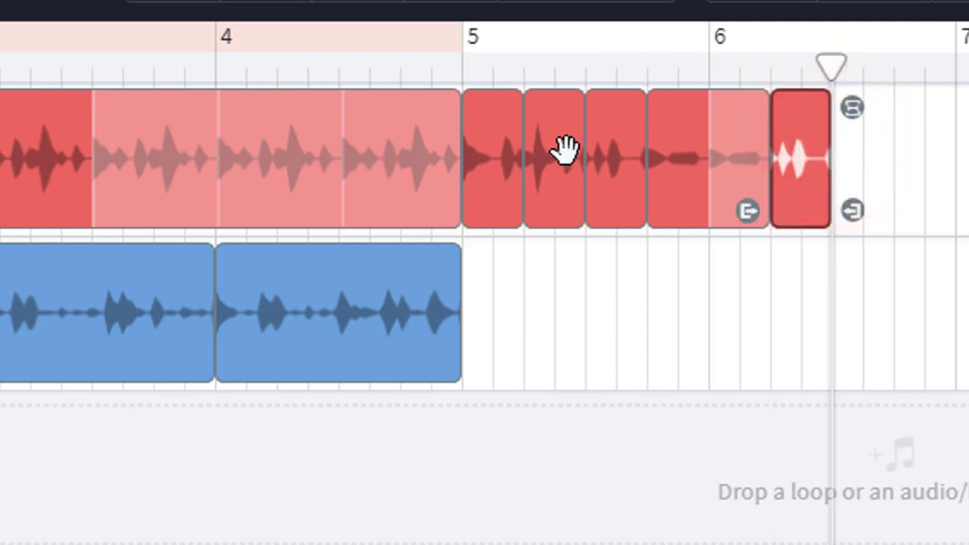
Paste a copy of the reversed slice past the track end, loop it to bar 7, and play from bar 5.
{"action": "left_click", "coordinate": [548, 118]}
{"action": "right_click", "coordinate": [549, 119]}
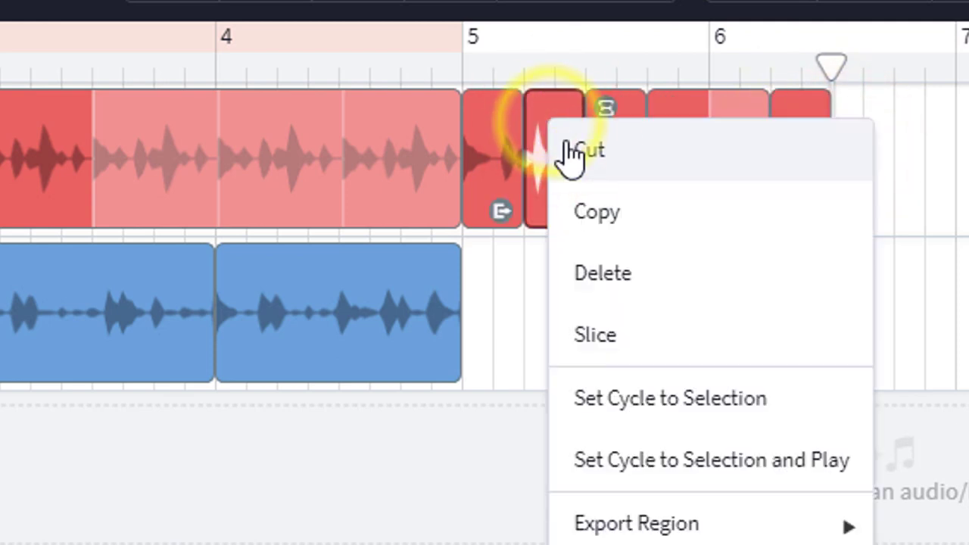
{"action": "left_click", "coordinate": [610, 212]}
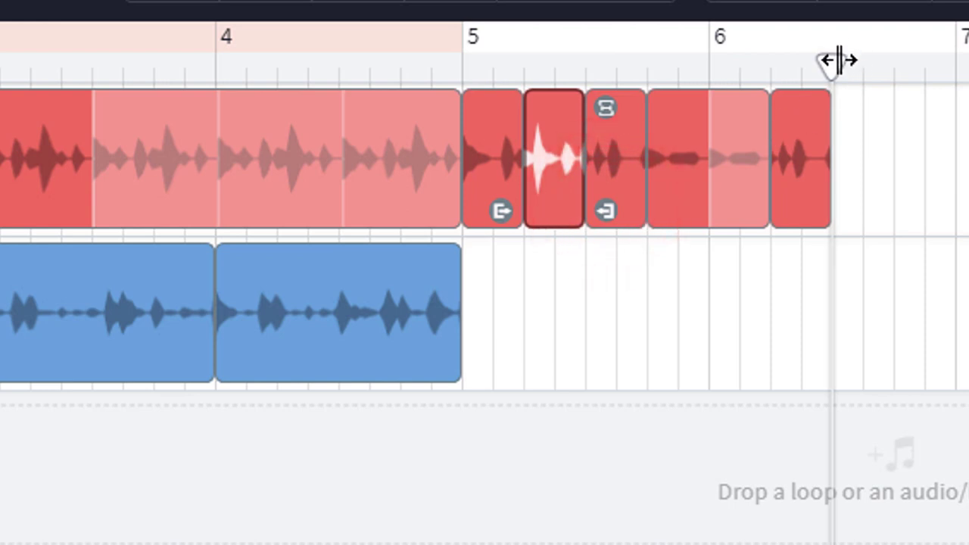
{"action": "right_click", "coordinate": [844, 110]}
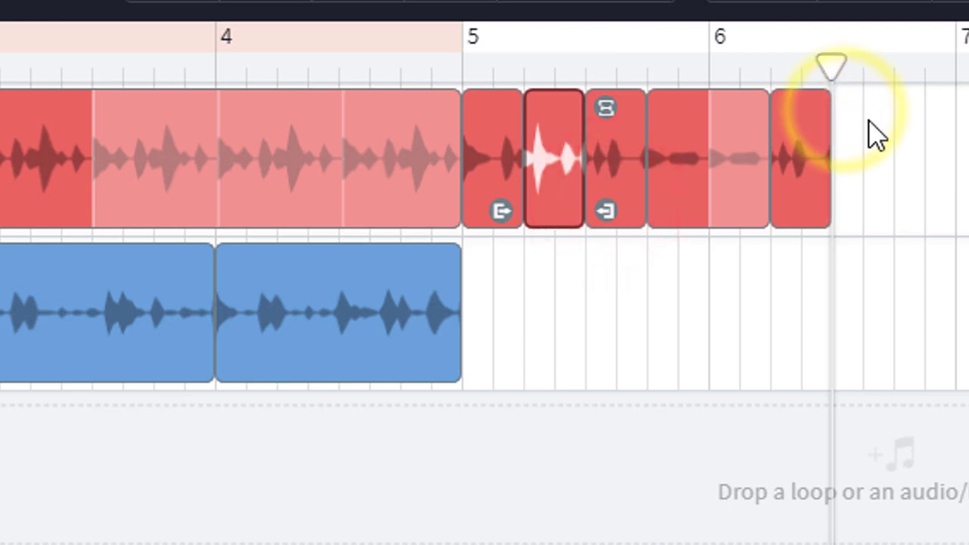
{"action": "left_click", "coordinate": [919, 168]}
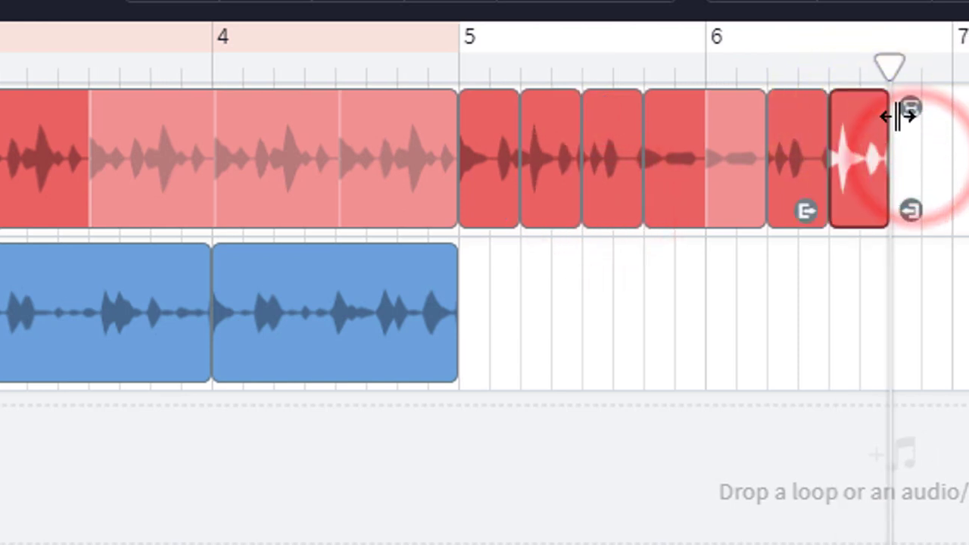
{"action": "left_click_drag", "start_coordinate": [891, 103], "coordinate": [967, 121]}
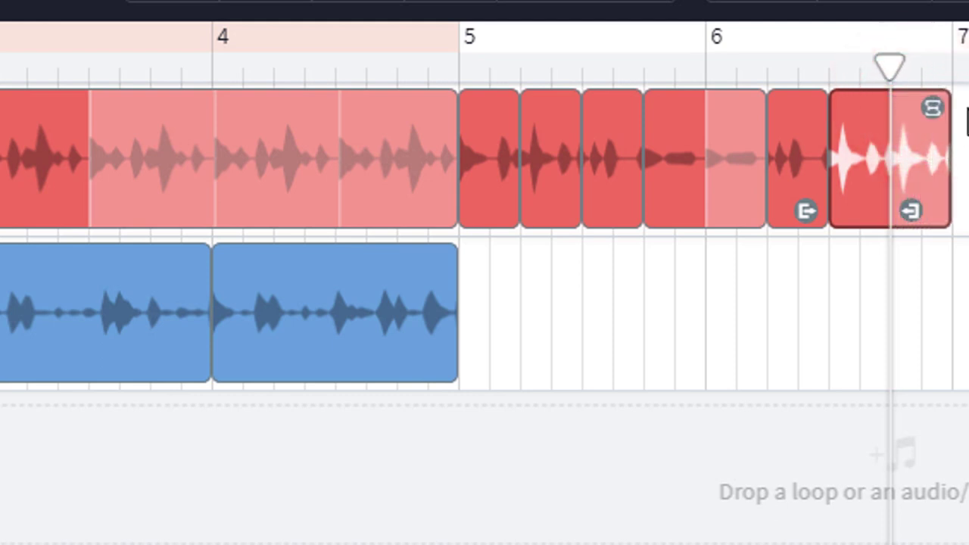
{"action": "left_click", "coordinate": [457, 65]}
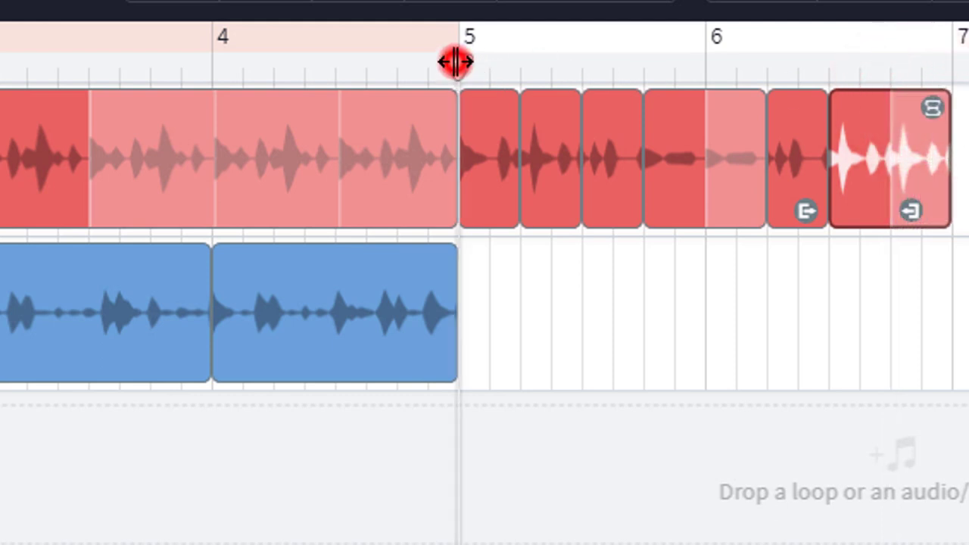
{"action": "key", "text": "space"}
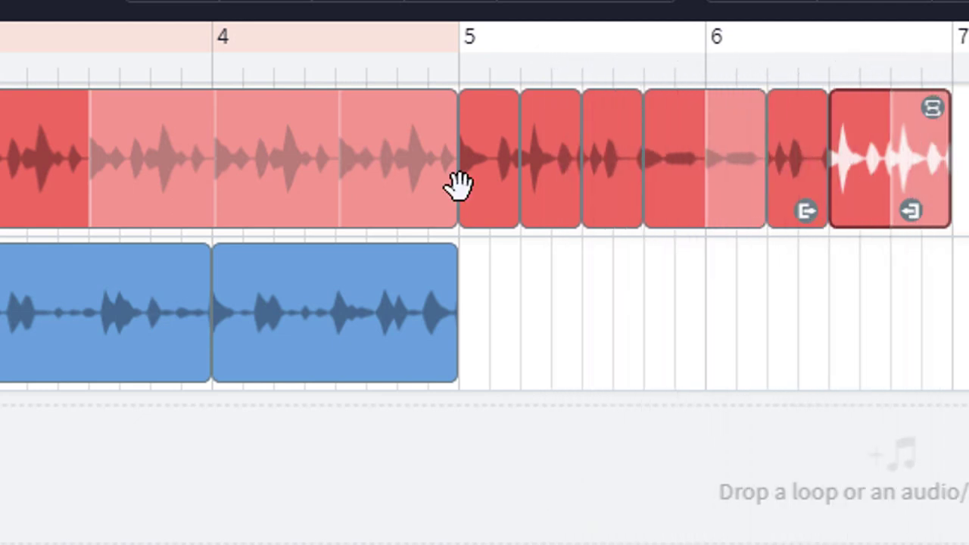
{"action": "left_click", "coordinate": [460, 75]}
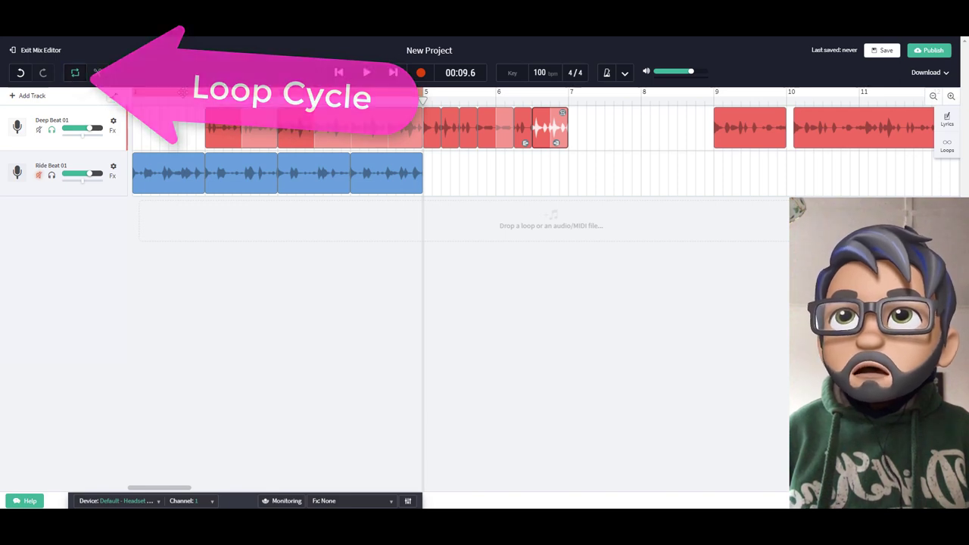
Turn on Loop Cycle and set the cycle region to bars 5–7.
{"action": "left_click", "coordinate": [182, 91]}
{"action": "left_click_drag", "start_coordinate": [469, 106], "coordinate": [477, 104]}
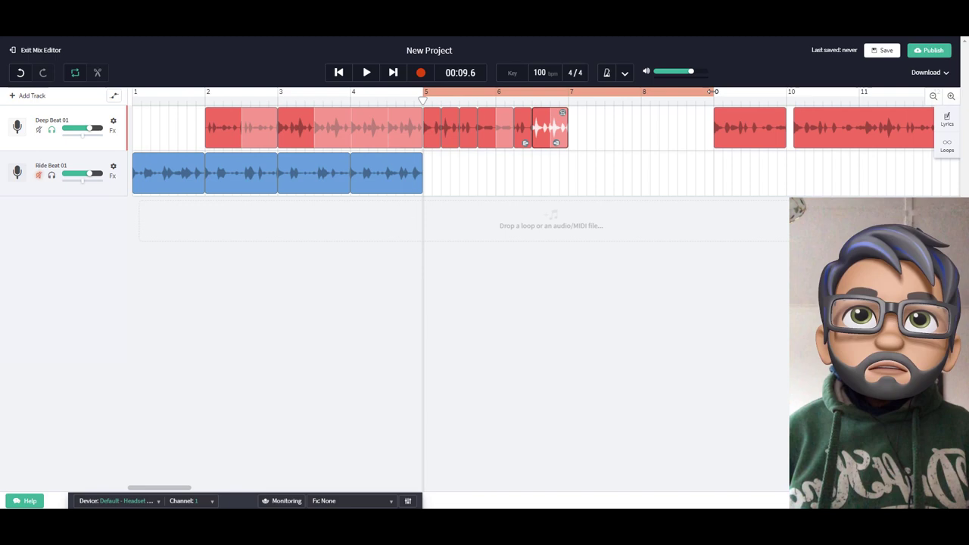
{"action": "left_click_drag", "start_coordinate": [593, 93], "coordinate": [572, 98]}
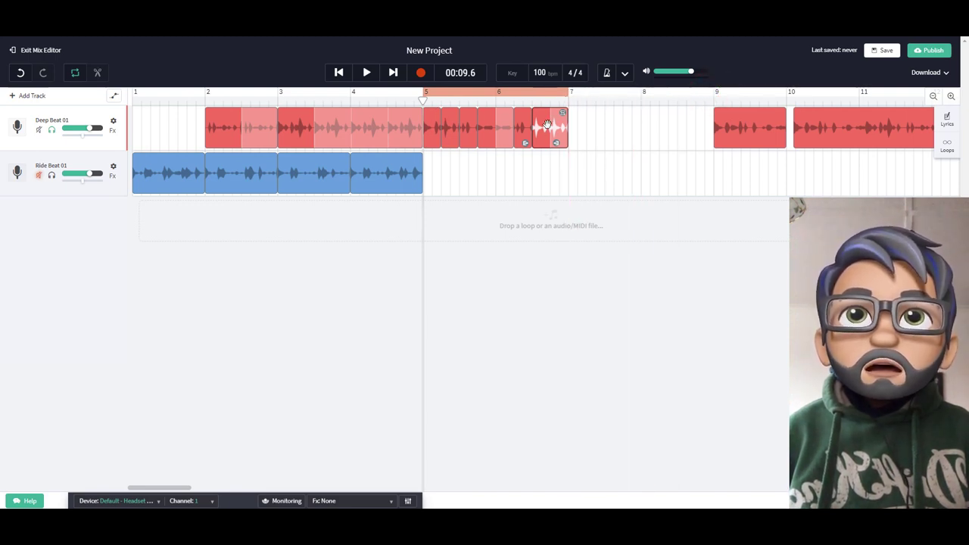
Play the bars 5–7 loop to audition the sliced drums, then stop.
{"action": "left_click", "coordinate": [367, 73]}
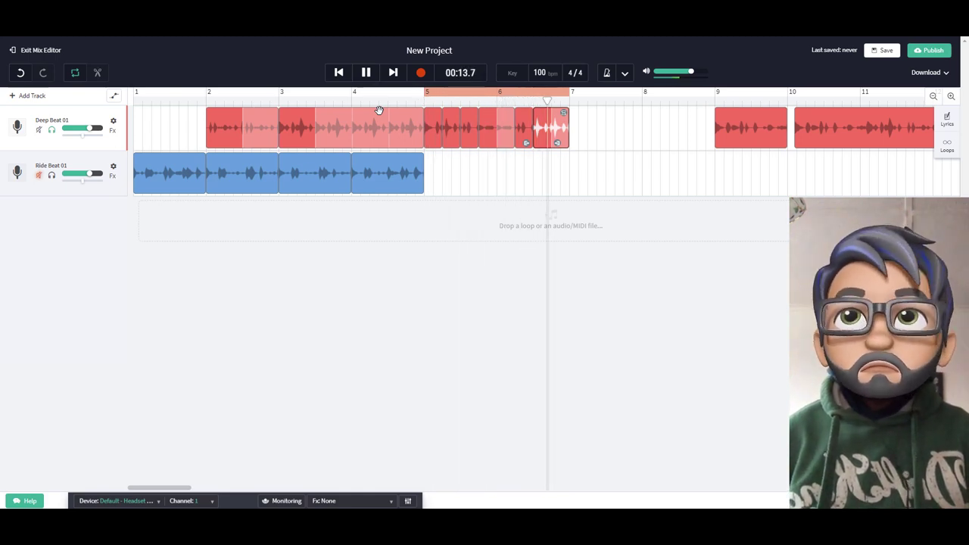
{"action": "left_click", "coordinate": [366, 73]}
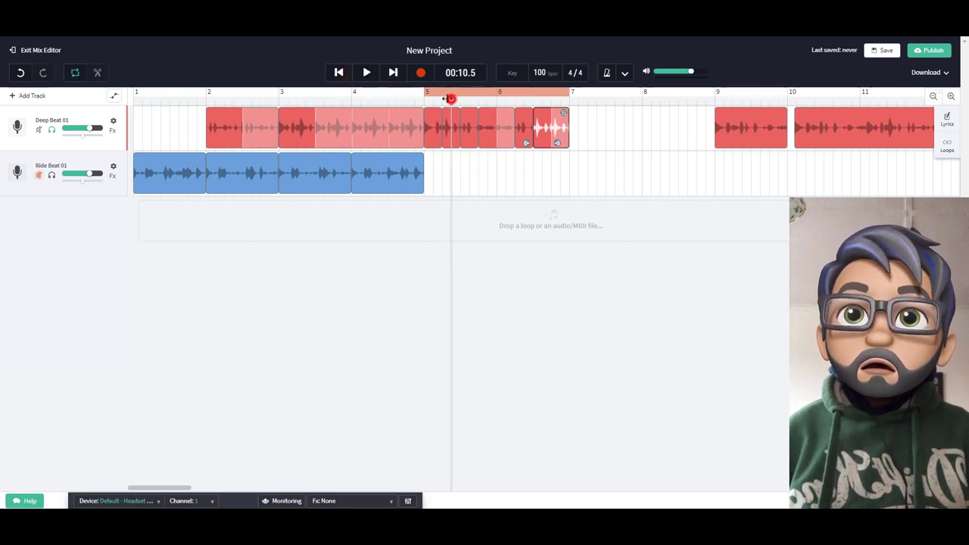
{"action": "left_click_drag", "start_coordinate": [451, 98], "coordinate": [424, 98]}
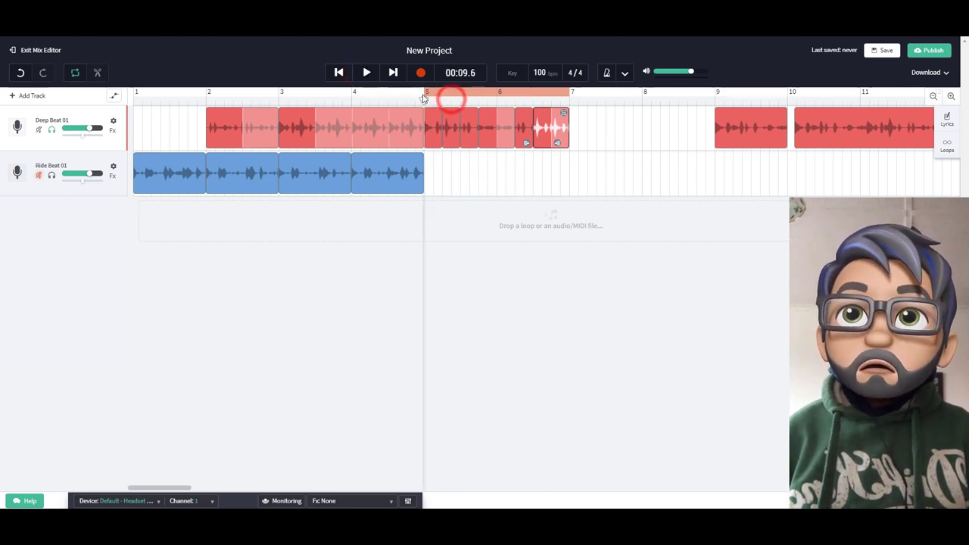
{"action": "left_click", "coordinate": [576, 179]}
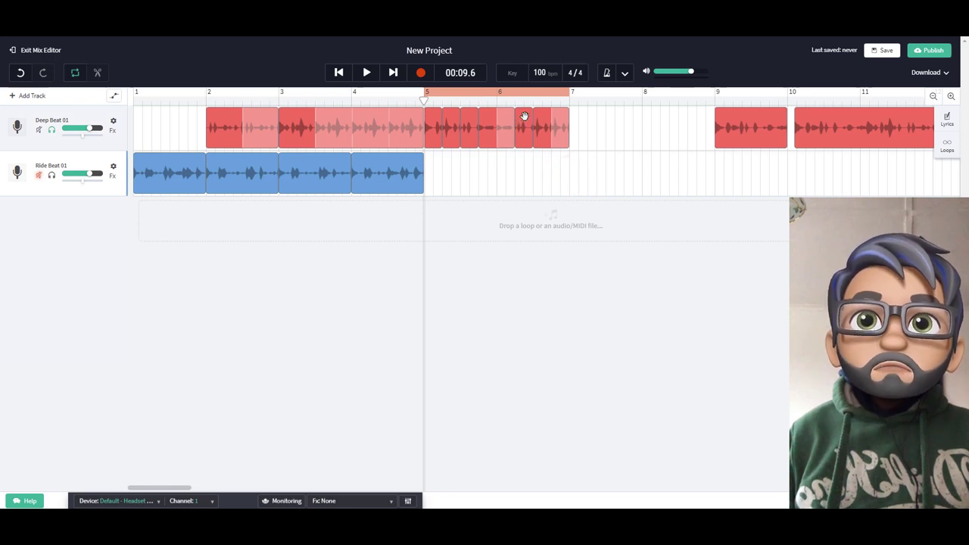
{"action": "key", "text": "space"}
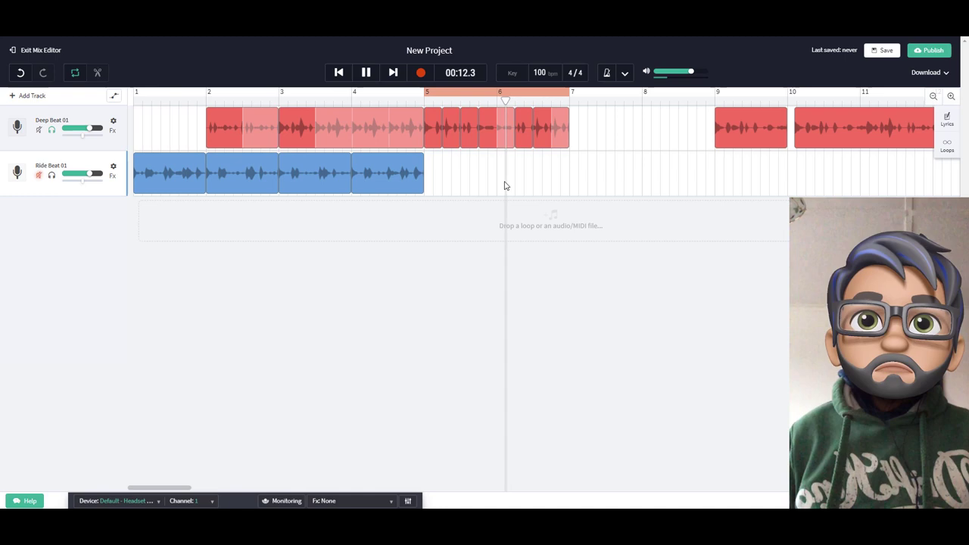
{"action": "key", "text": "space"}
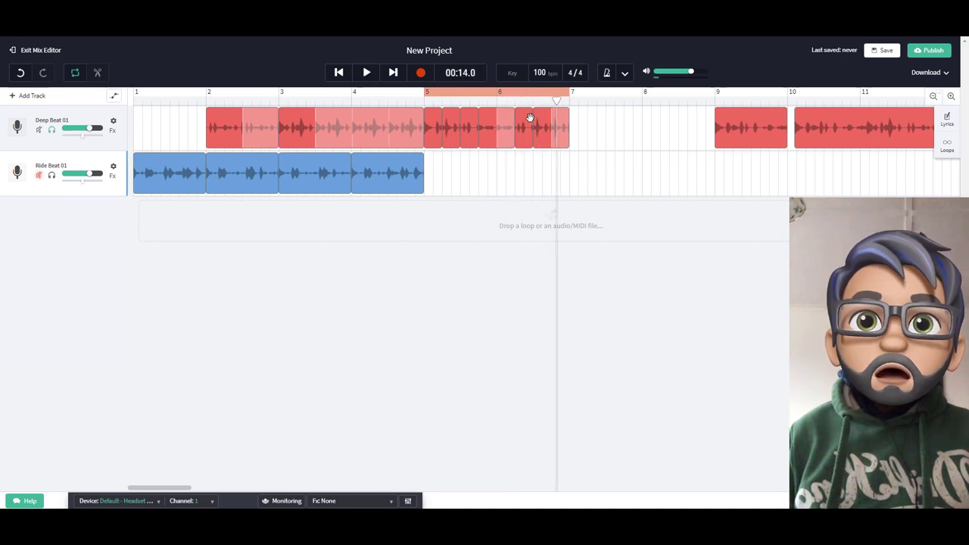
Reverse the drum slice near bar 6 and play the loop from bar 5 to hear it.
{"action": "right_click", "coordinate": [527, 114]}
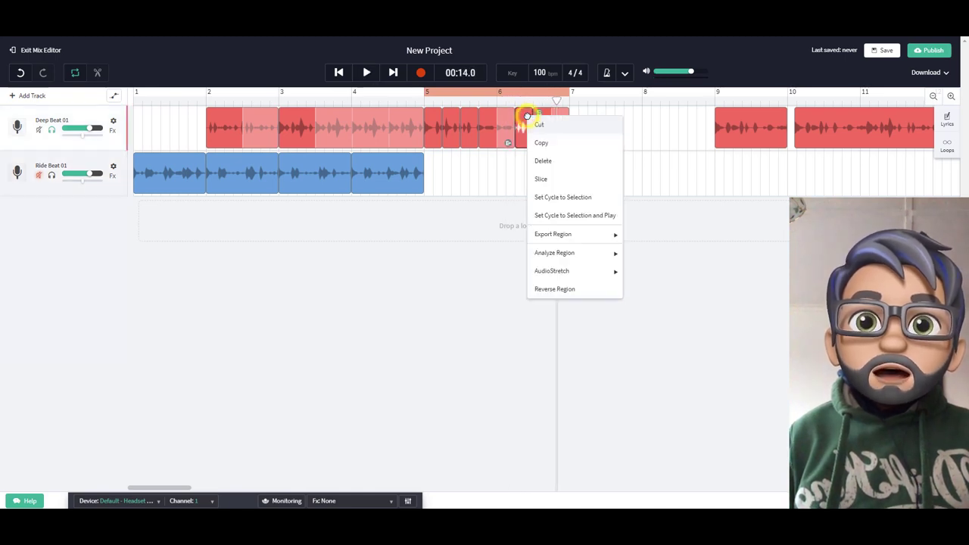
{"action": "left_click", "coordinate": [547, 289]}
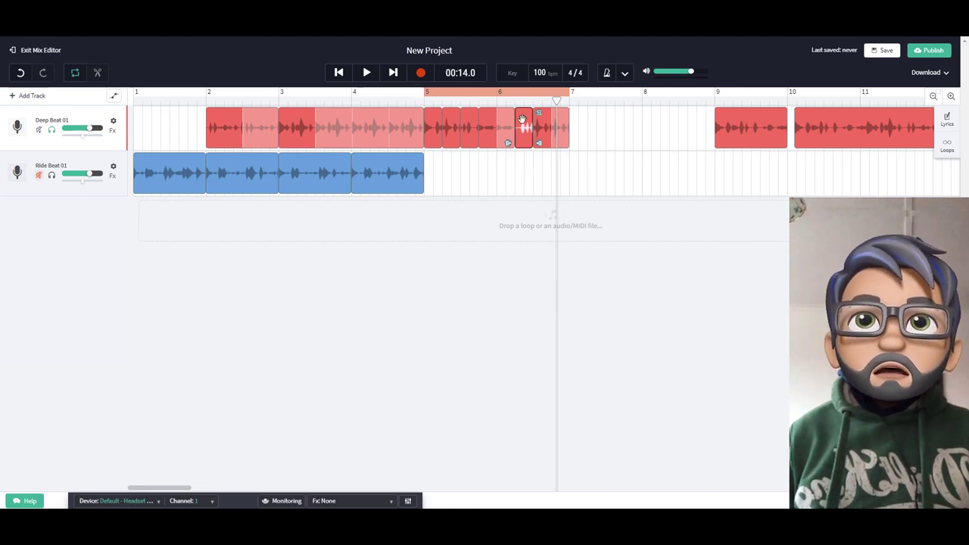
{"action": "left_click", "coordinate": [424, 102]}
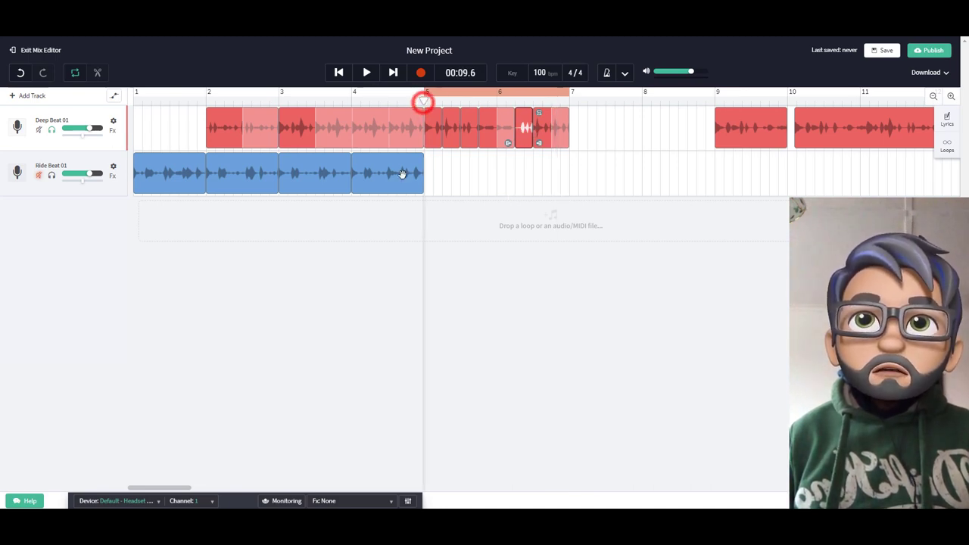
{"action": "key", "text": "space"}
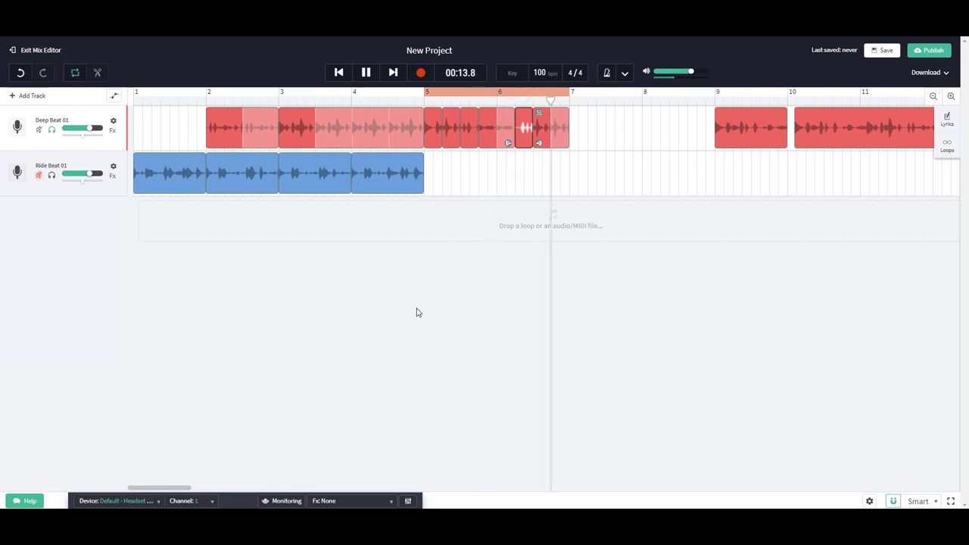
{"action": "key", "text": "space"}
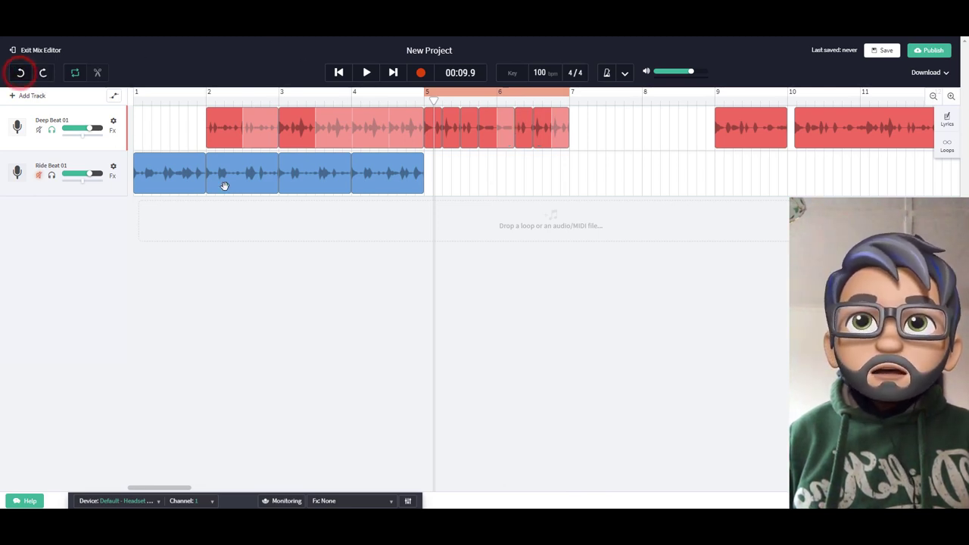
Reverse the slice just after bar 5 and audition the loop again from bar 5.
{"action": "right_click", "coordinate": [450, 136]}
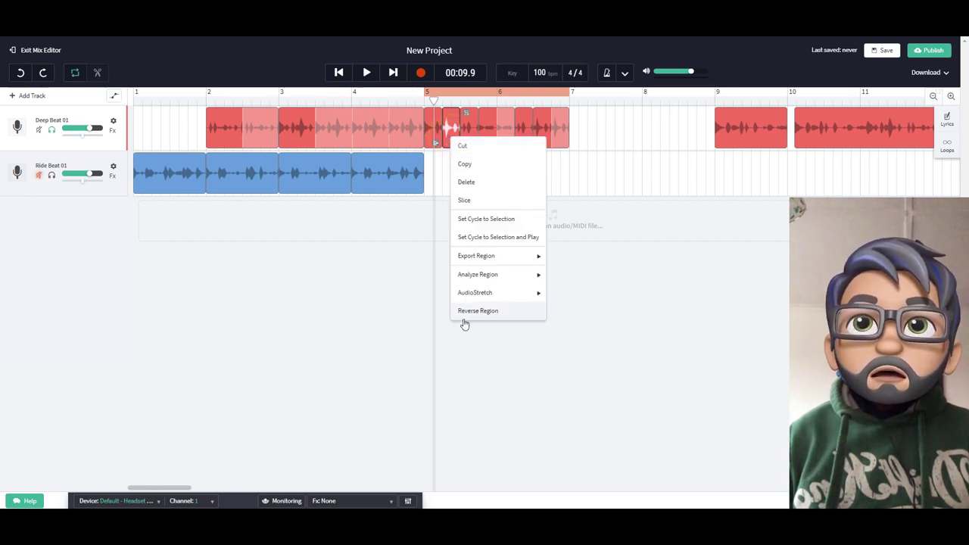
{"action": "left_click", "coordinate": [470, 312]}
{"action": "left_click", "coordinate": [426, 98]}
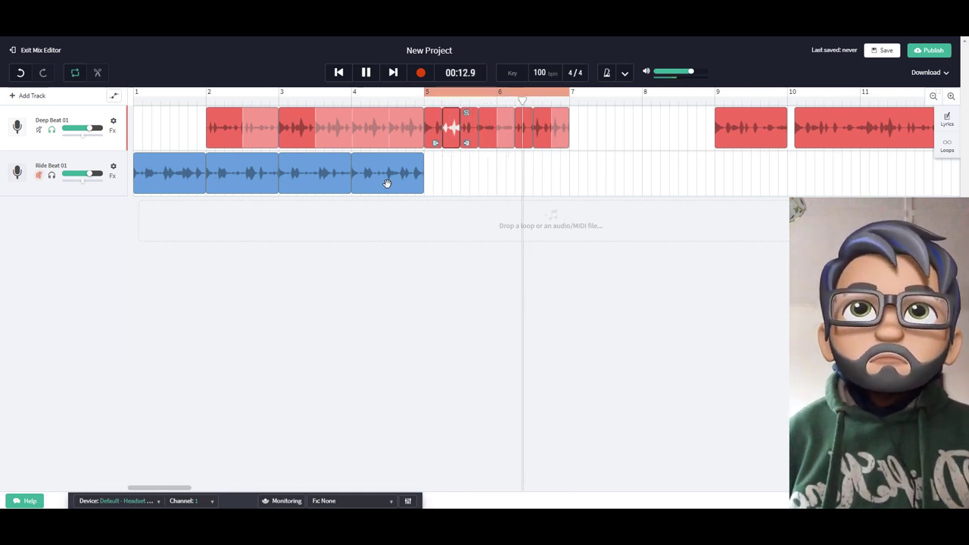
{"action": "key", "text": "space"}
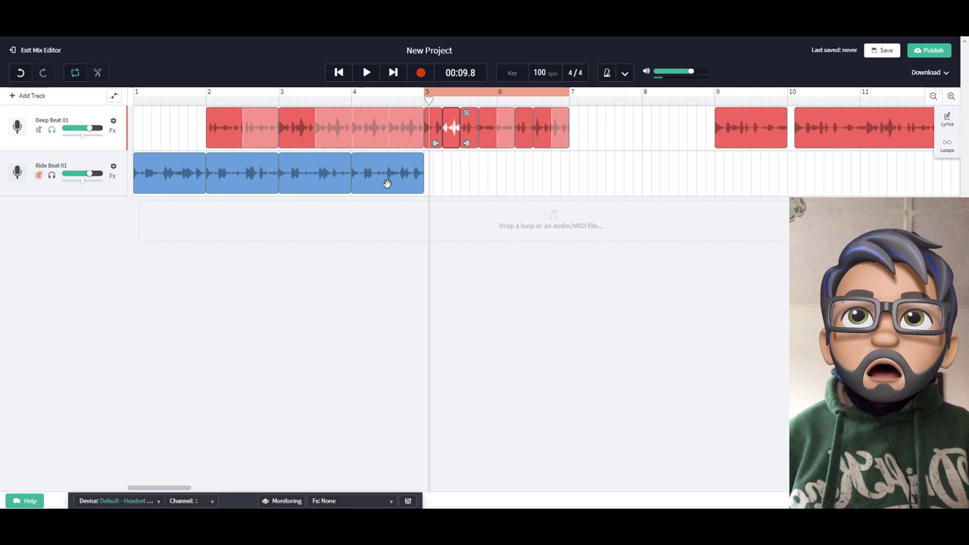
Split the drum slice at bar 6 and select the piece right of bar 6.
{"action": "right_click", "coordinate": [469, 130]}
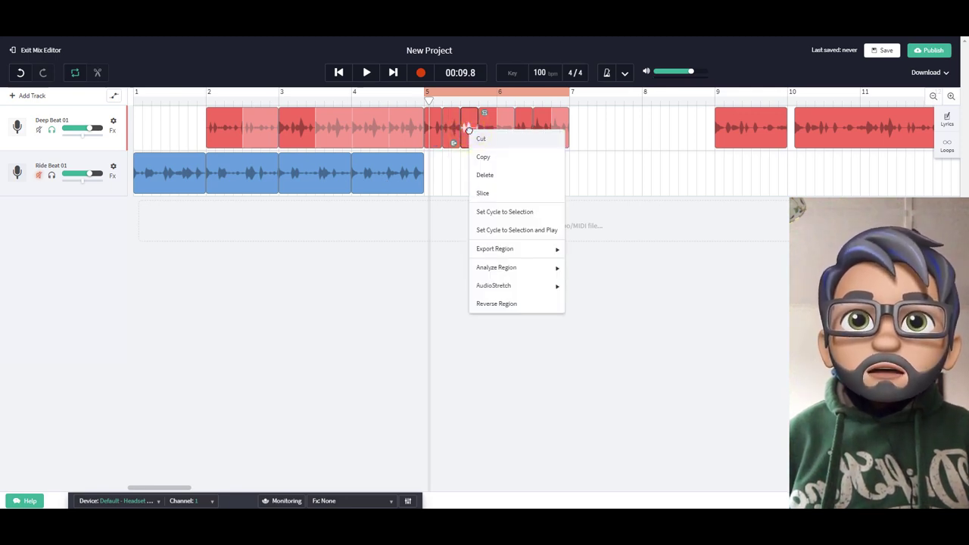
{"action": "left_click", "coordinate": [514, 100]}
{"action": "left_click_drag", "start_coordinate": [501, 99], "coordinate": [496, 98]}
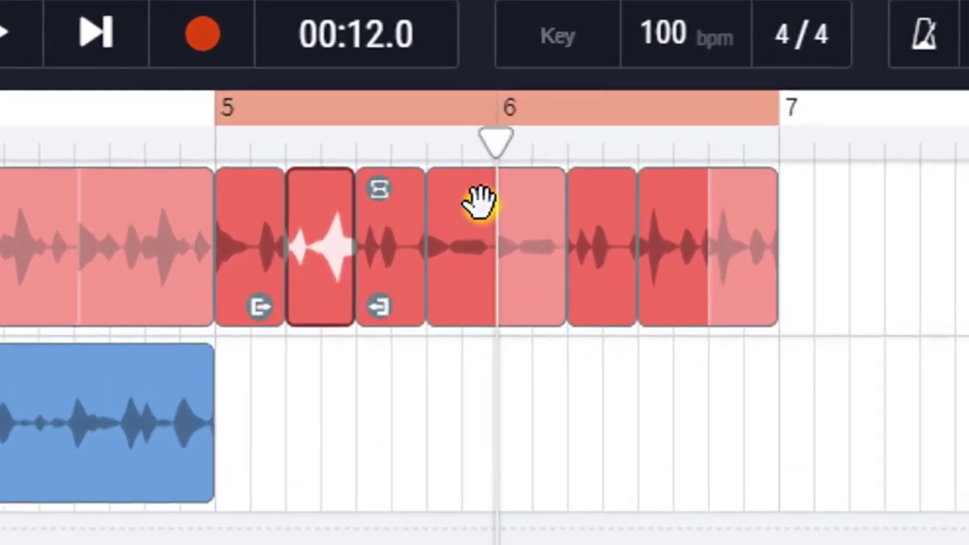
{"action": "right_click", "coordinate": [493, 116]}
{"action": "left_click", "coordinate": [545, 468]}
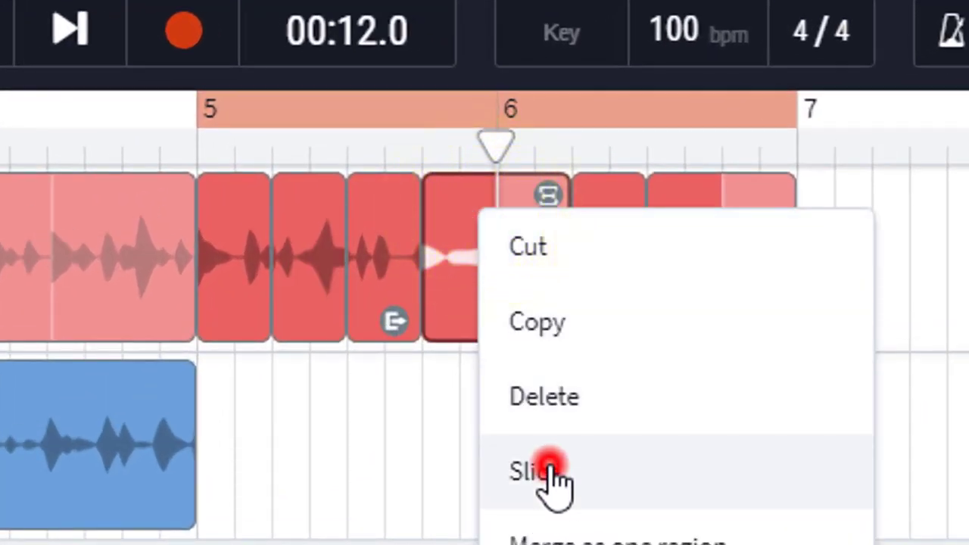
{"action": "left_click", "coordinate": [429, 435]}
{"action": "left_click", "coordinate": [468, 298]}
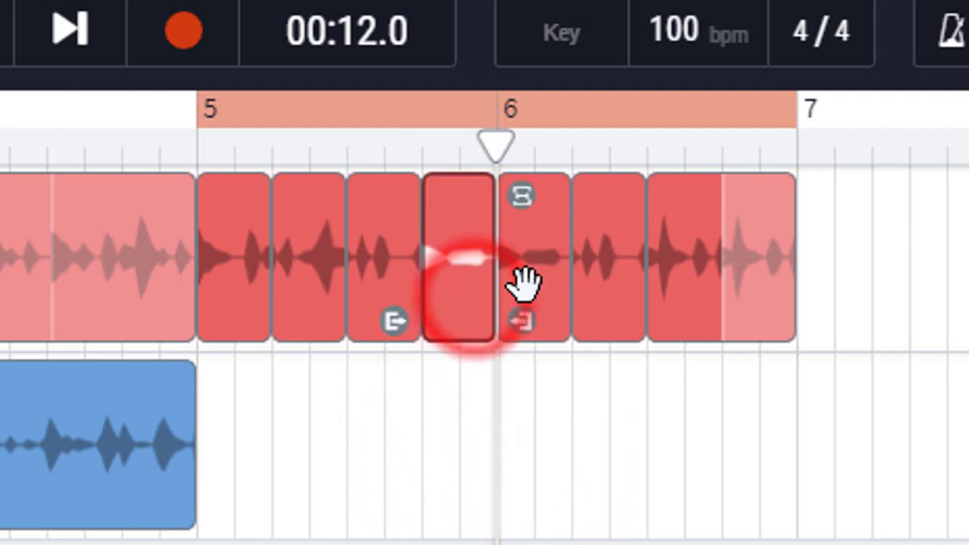
{"action": "left_click", "coordinate": [525, 284]}
{"action": "left_click", "coordinate": [458, 282]}
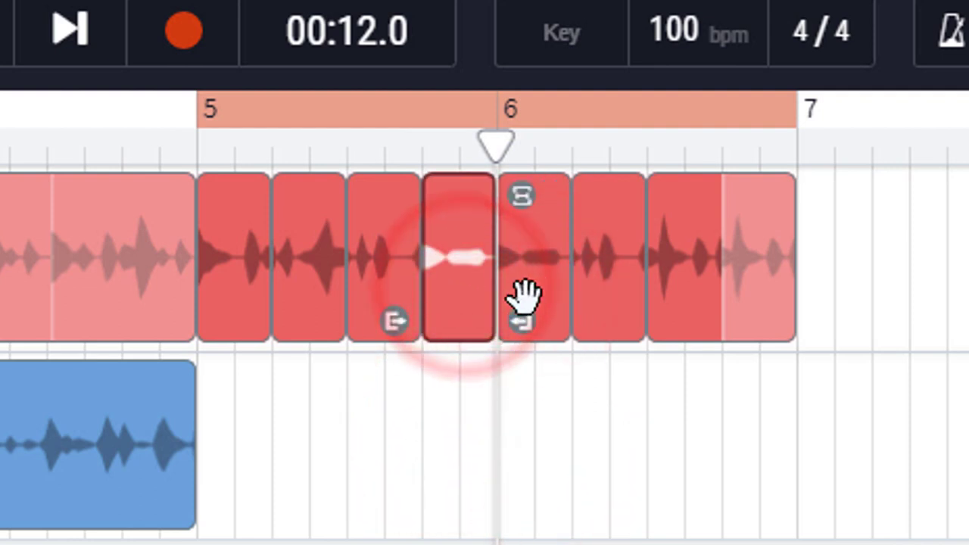
{"action": "left_click", "coordinate": [520, 318]}
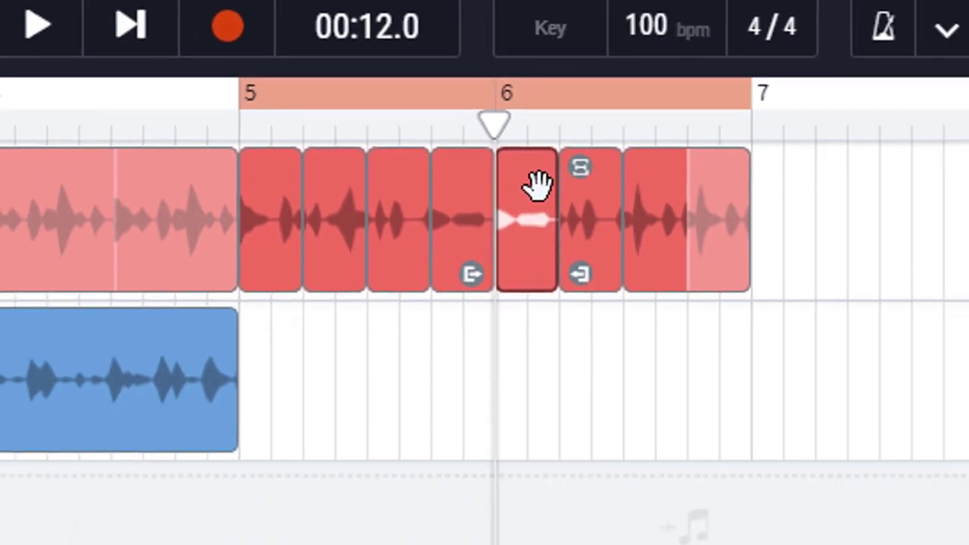
Raise the piece after bar 6 by three semitones using AudioStretch +1 Semitone three times.
{"action": "right_click", "coordinate": [537, 223]}
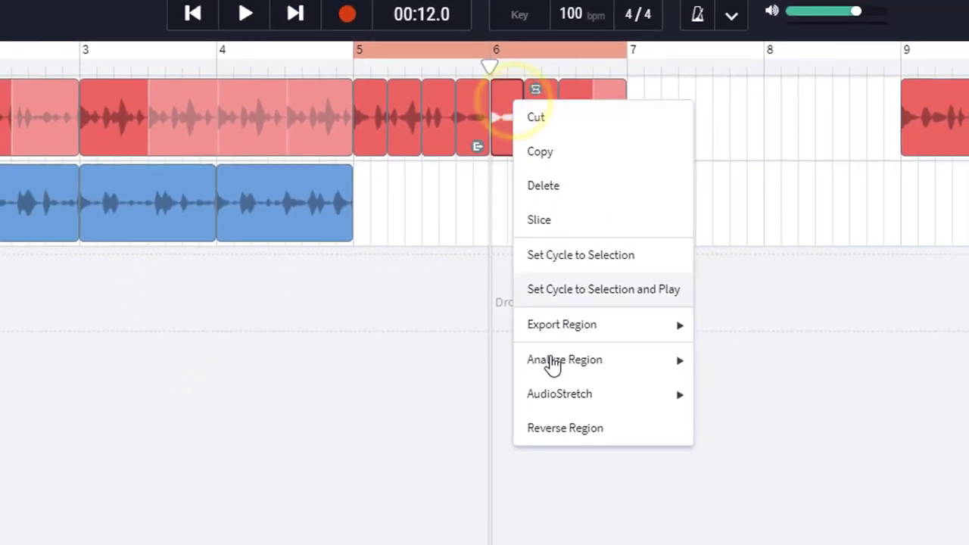
{"action": "left_click", "coordinate": [552, 382]}
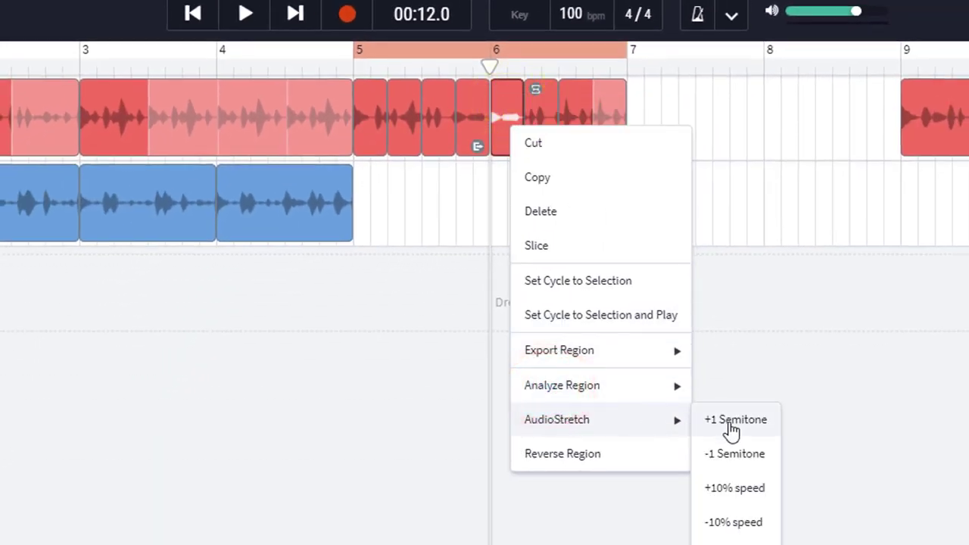
{"action": "left_click", "coordinate": [730, 424]}
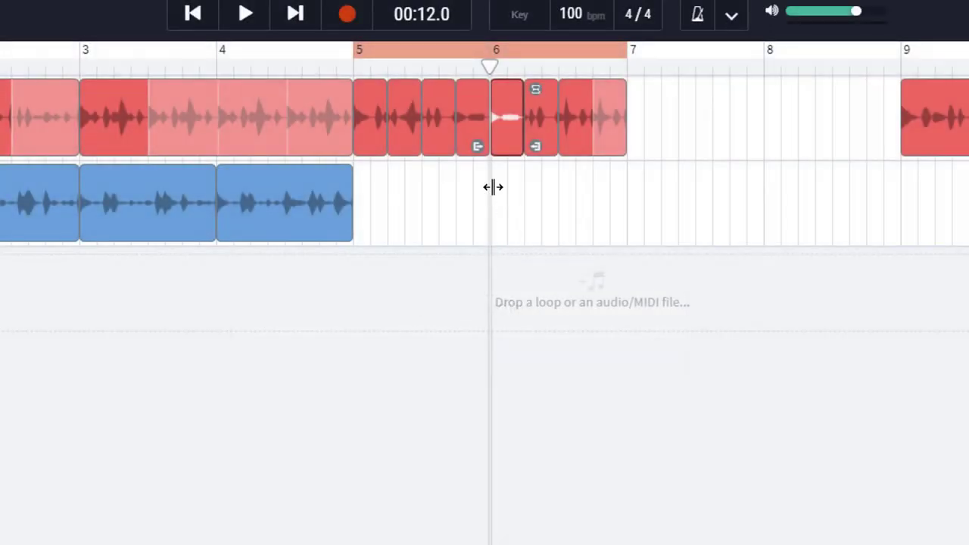
{"action": "right_click", "coordinate": [507, 137]}
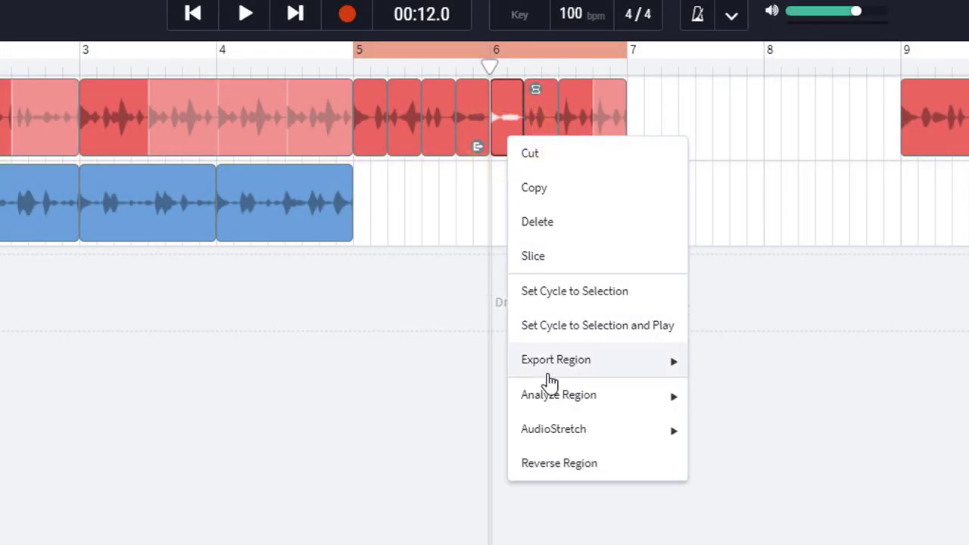
{"action": "mouse_move", "coordinate": [574, 433]}
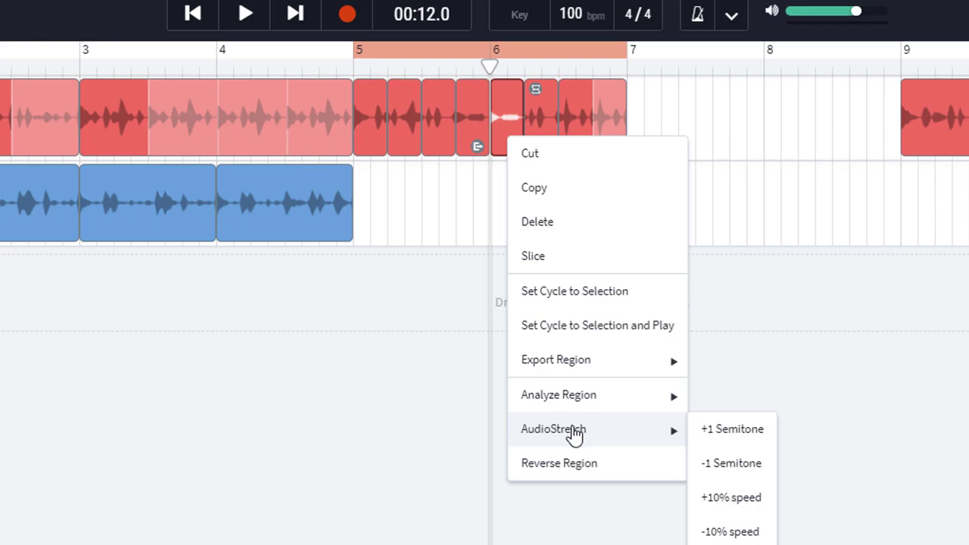
{"action": "left_click", "coordinate": [723, 429]}
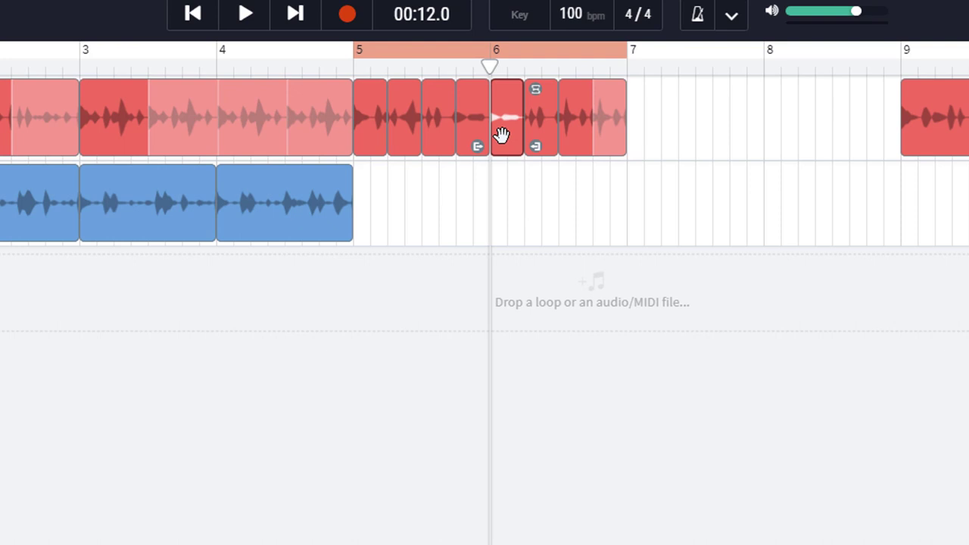
{"action": "right_click", "coordinate": [503, 135]}
{"action": "mouse_move", "coordinate": [557, 400]}
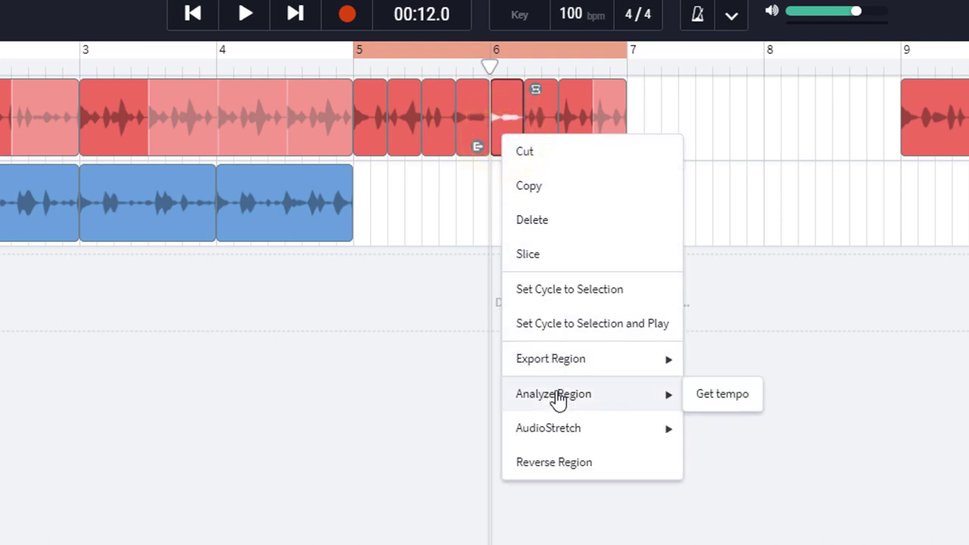
{"action": "mouse_move", "coordinate": [564, 428]}
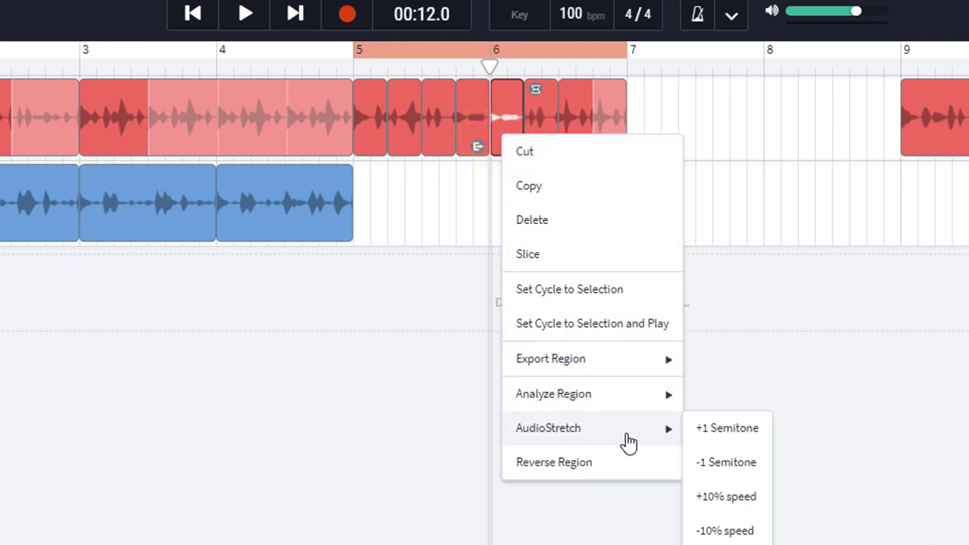
{"action": "left_click", "coordinate": [715, 429]}
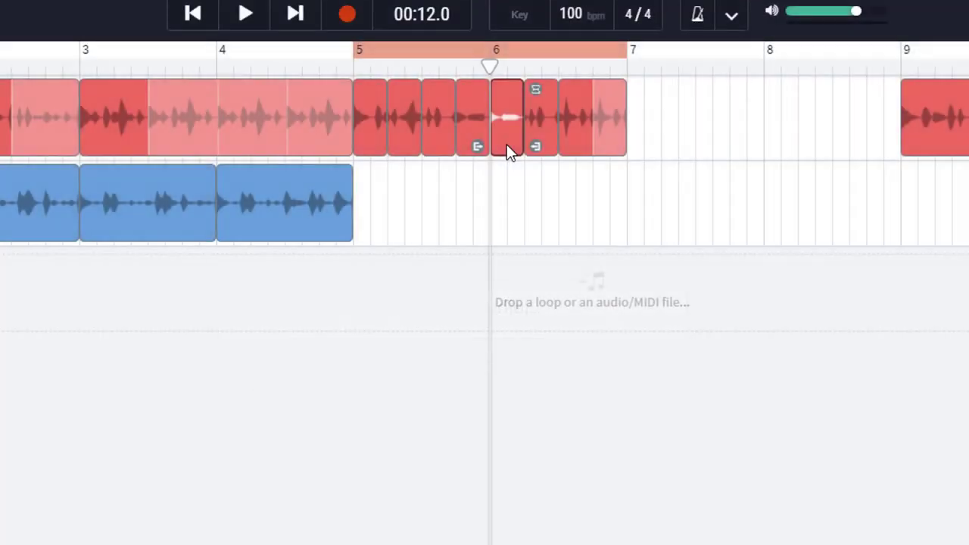
Play the edited drums from bar 5, then stop.
{"action": "left_click", "coordinate": [353, 70]}
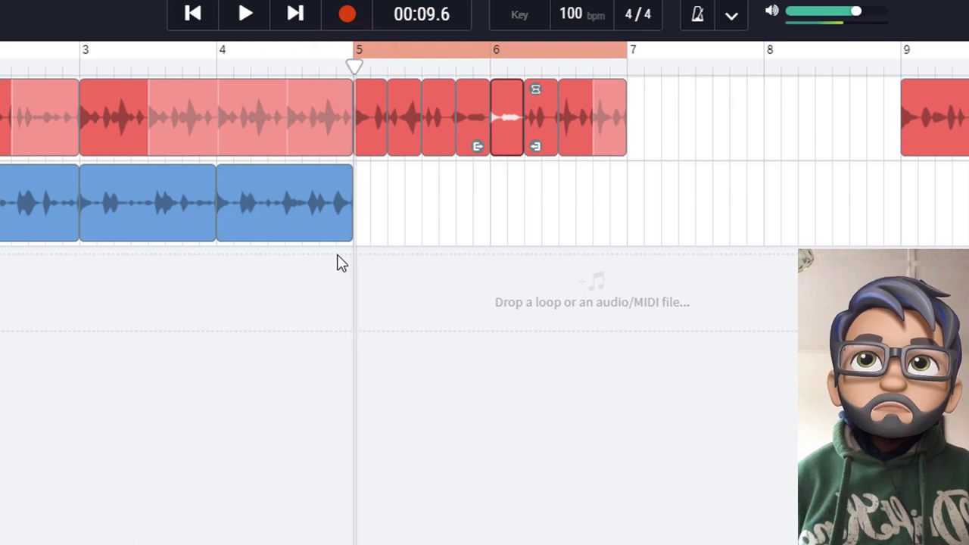
{"action": "key", "text": "space"}
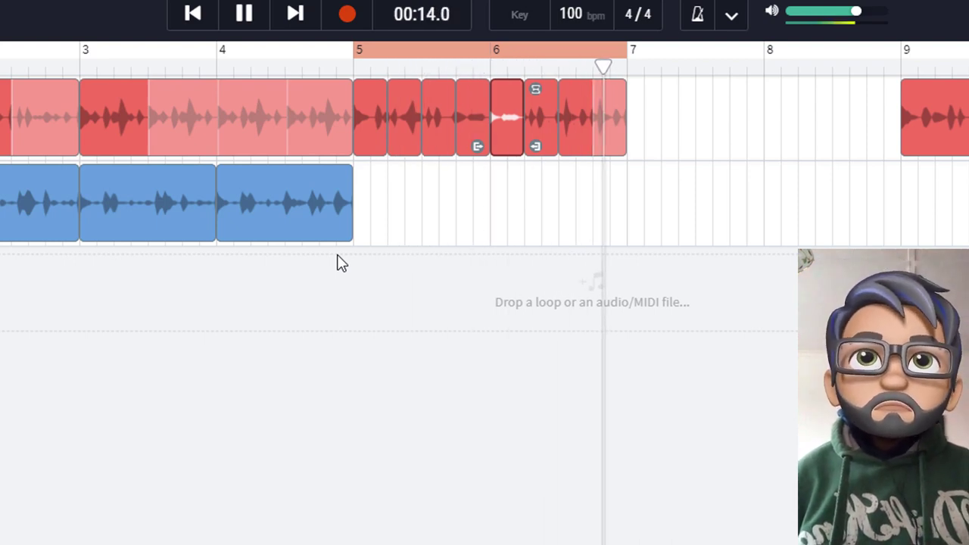
{"action": "key", "text": "space"}
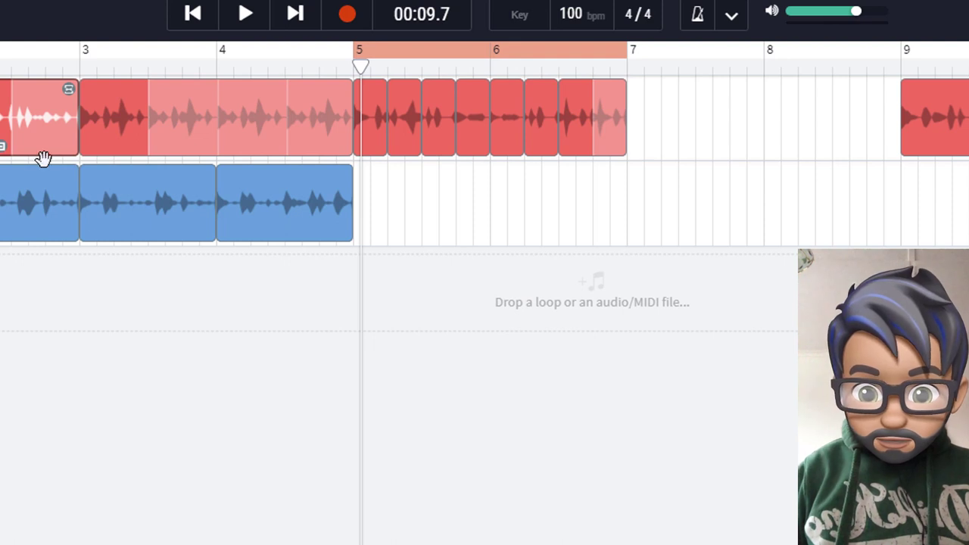
Delete the red drum clips in bars 1–5 and move the sliced drums to bars 3–5.
{"action": "key", "text": "Delete"}
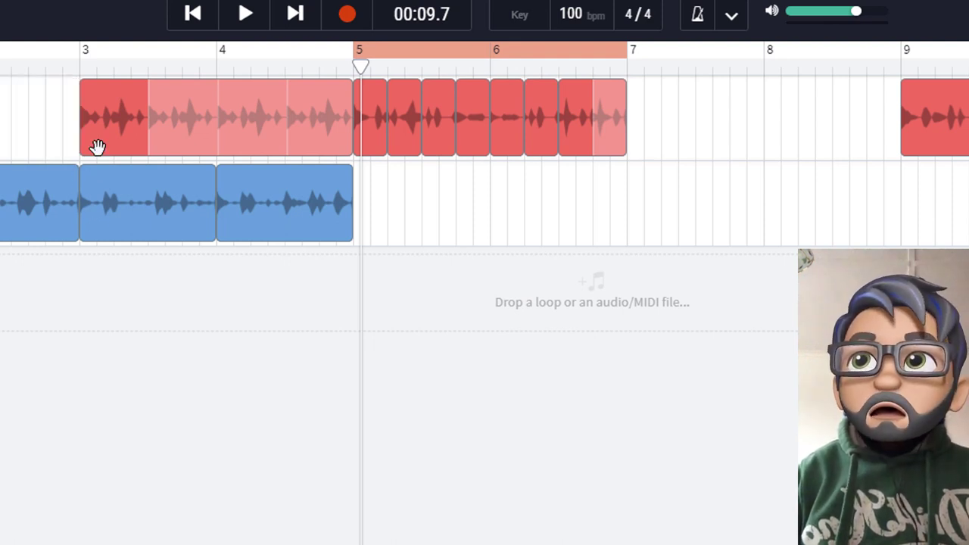
{"action": "left_click", "coordinate": [99, 147]}
{"action": "key", "text": "Delete"}
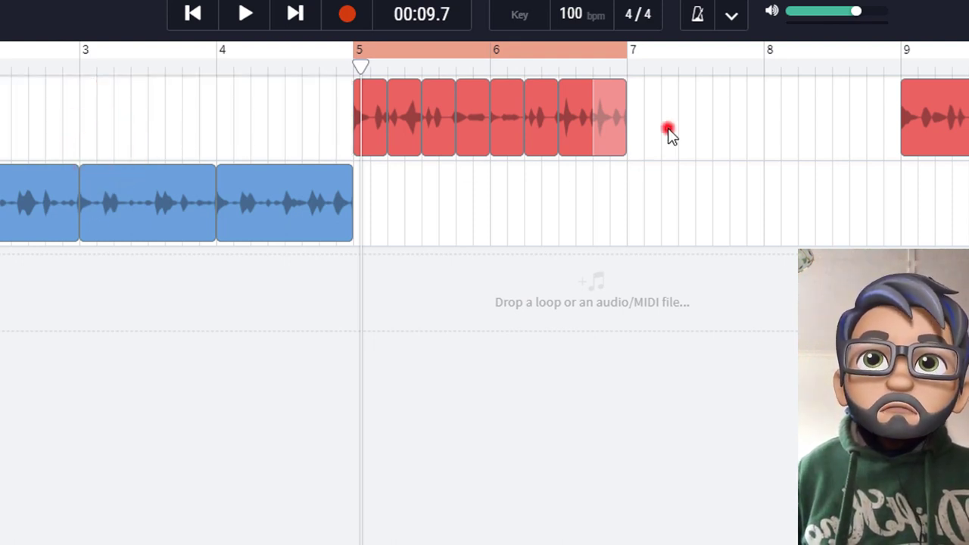
{"action": "left_click_drag", "start_coordinate": [670, 134], "coordinate": [367, 127]}
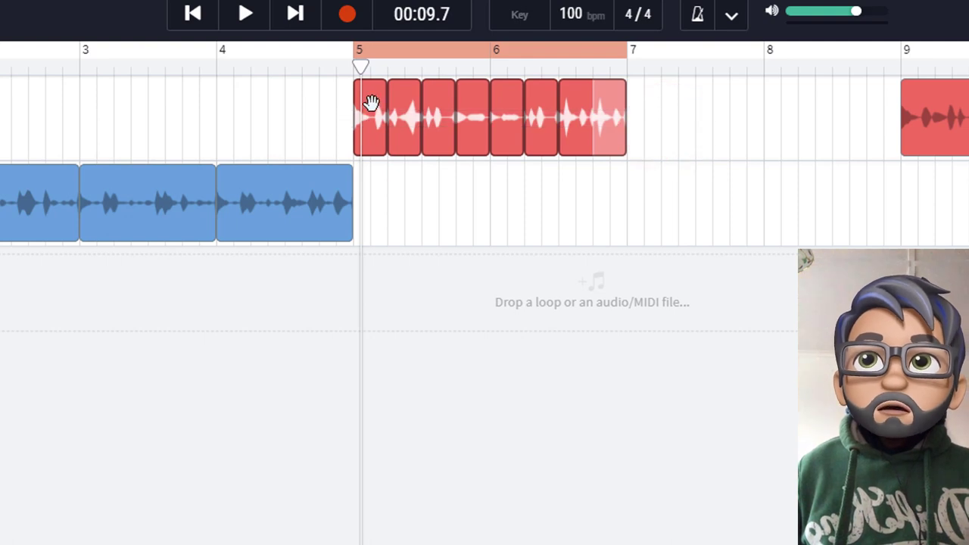
{"action": "left_click_drag", "start_coordinate": [161, 112], "coordinate": [96, 101]}
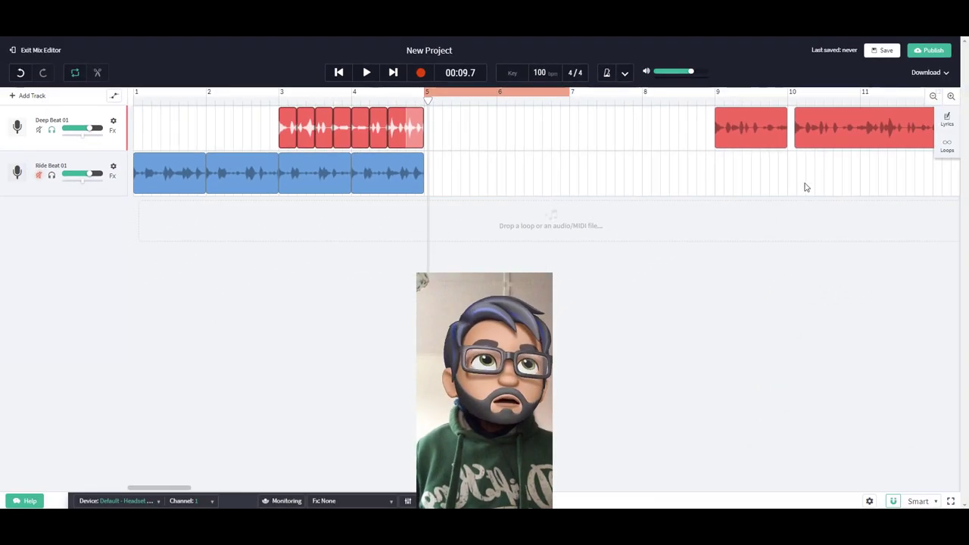
Drag the Deep Beat 01 loop from the loop library to bar 1.
{"action": "left_click", "coordinate": [947, 151]}
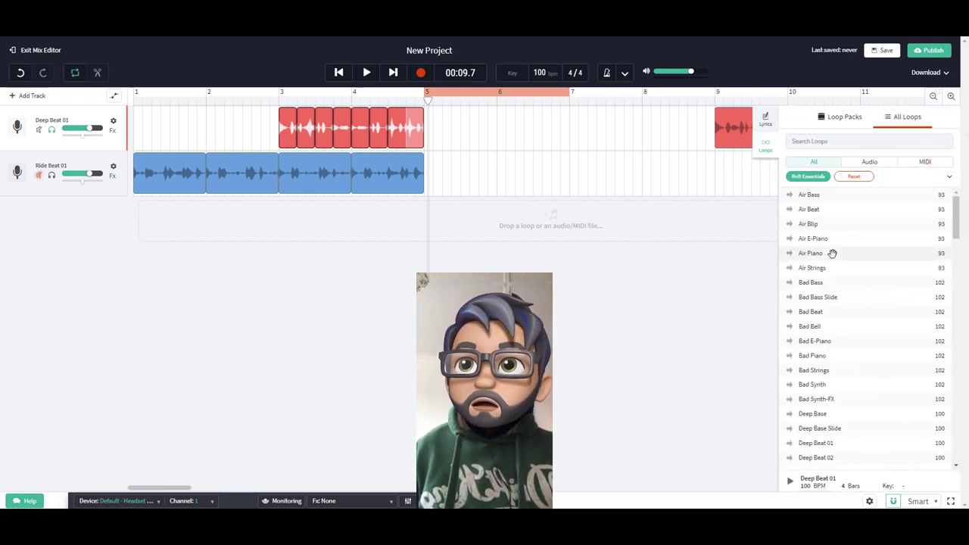
{"action": "scroll", "coordinate": [837, 386], "scroll_direction": "down", "scroll_amount": 3}
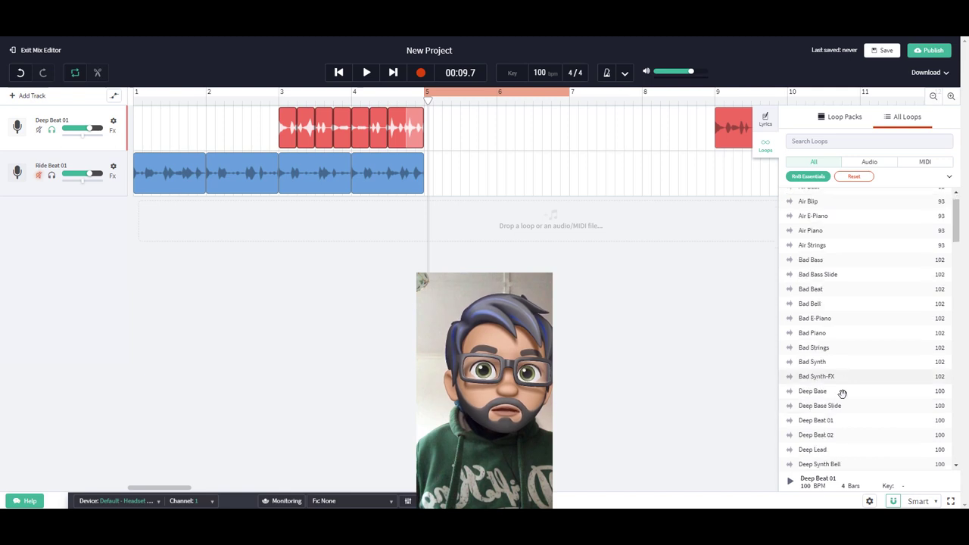
{"action": "left_click_drag", "start_coordinate": [830, 406], "coordinate": [181, 119]}
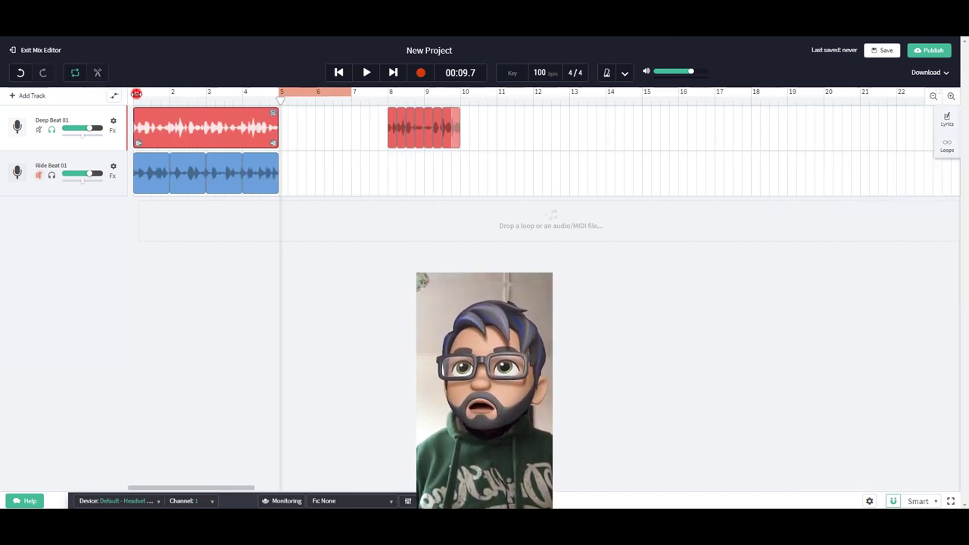
{"action": "left_click", "coordinate": [134, 97]}
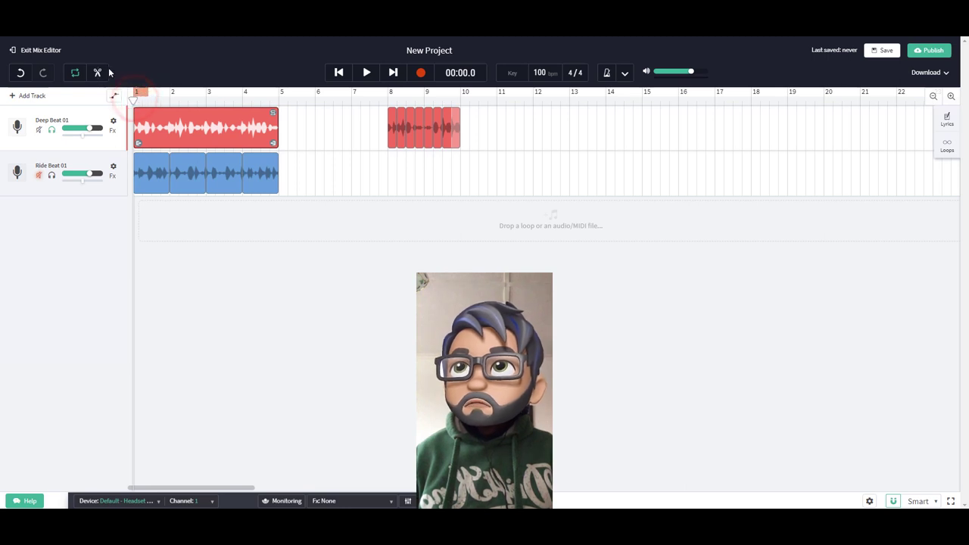
Play the beat, move the sliced drums to start at bar 7, and return to the song start.
{"action": "key", "text": "space"}
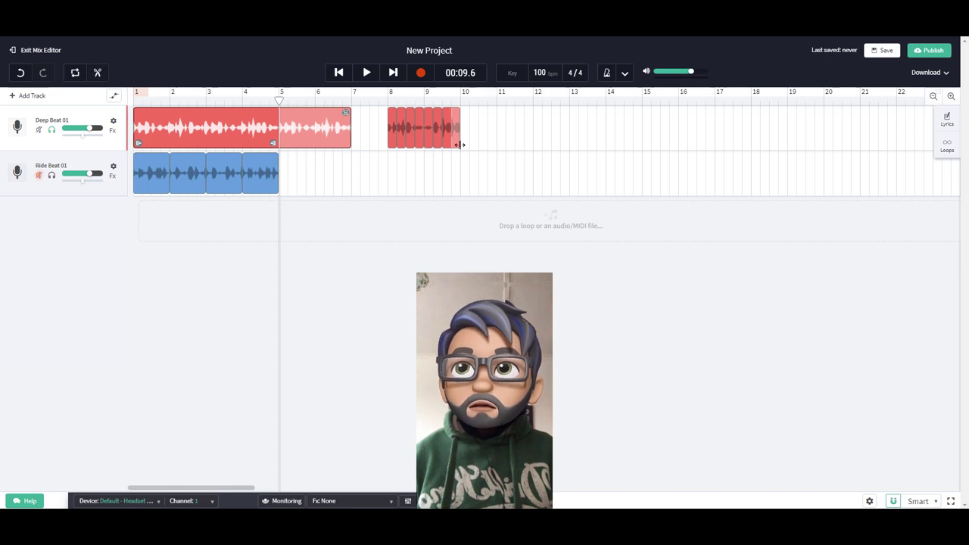
{"action": "left_click_drag", "start_coordinate": [483, 129], "coordinate": [375, 140]}
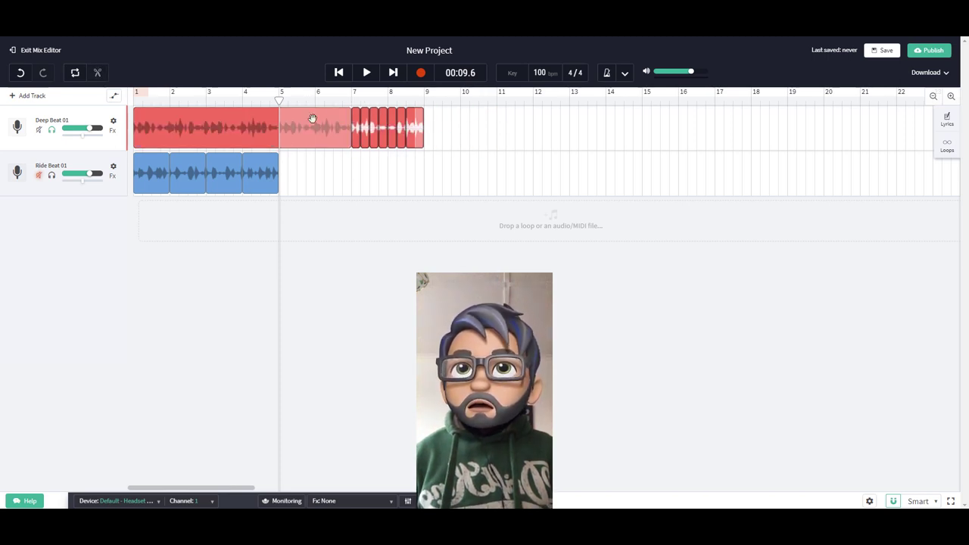
{"action": "left_click", "coordinate": [337, 74]}
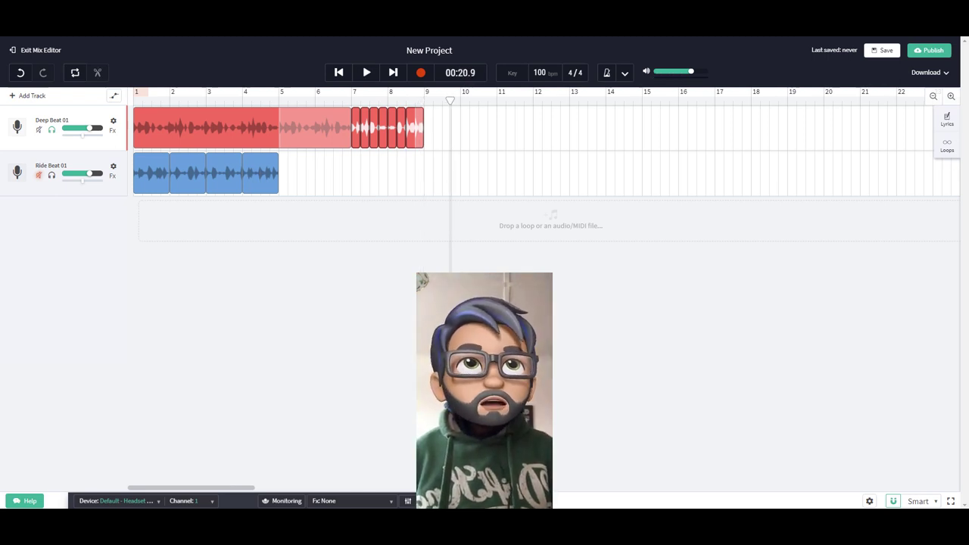
Add Bad Piano from the loop library as a new track at bar 1 and play it with the drums.
{"action": "left_click", "coordinate": [947, 145]}
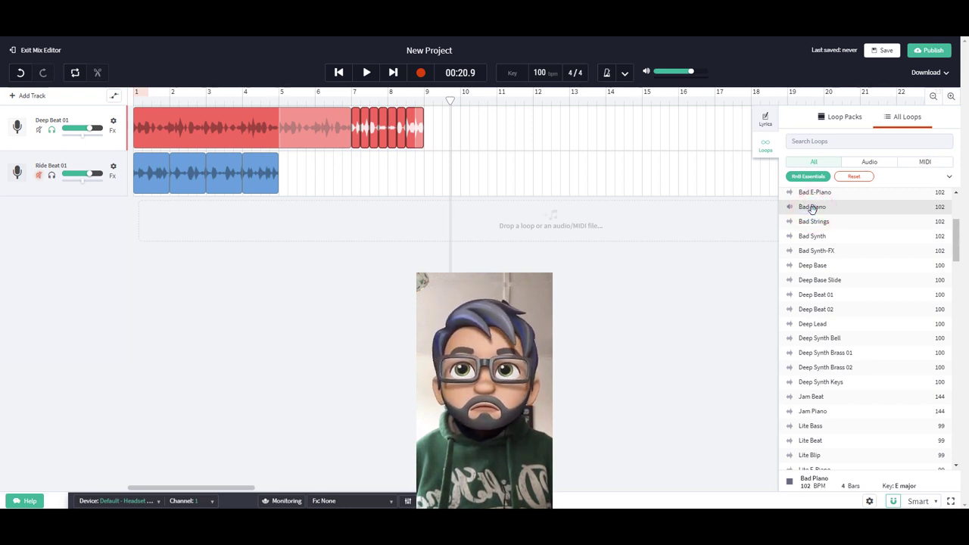
{"action": "left_click_drag", "start_coordinate": [812, 207], "coordinate": [49, 225]}
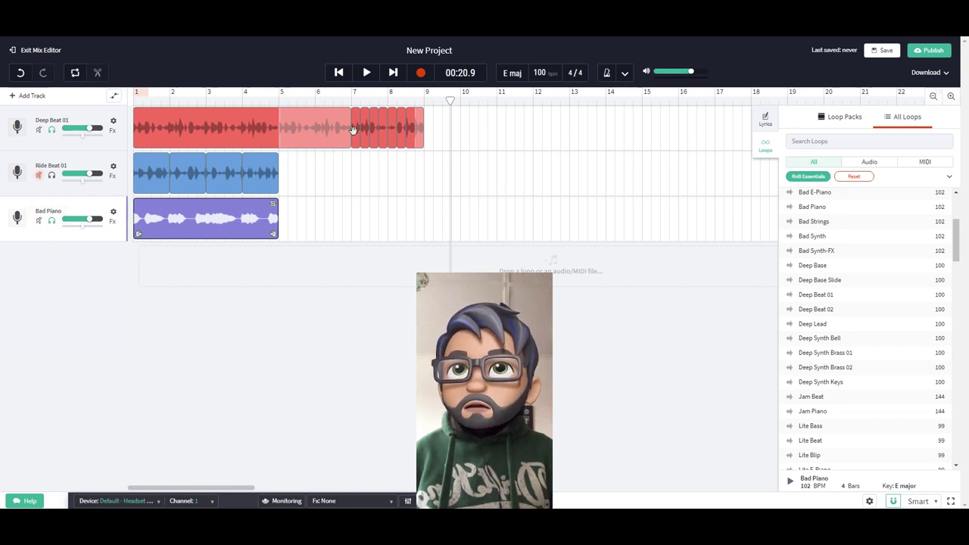
{"action": "left_click", "coordinate": [338, 74]}
{"action": "left_click", "coordinate": [366, 73]}
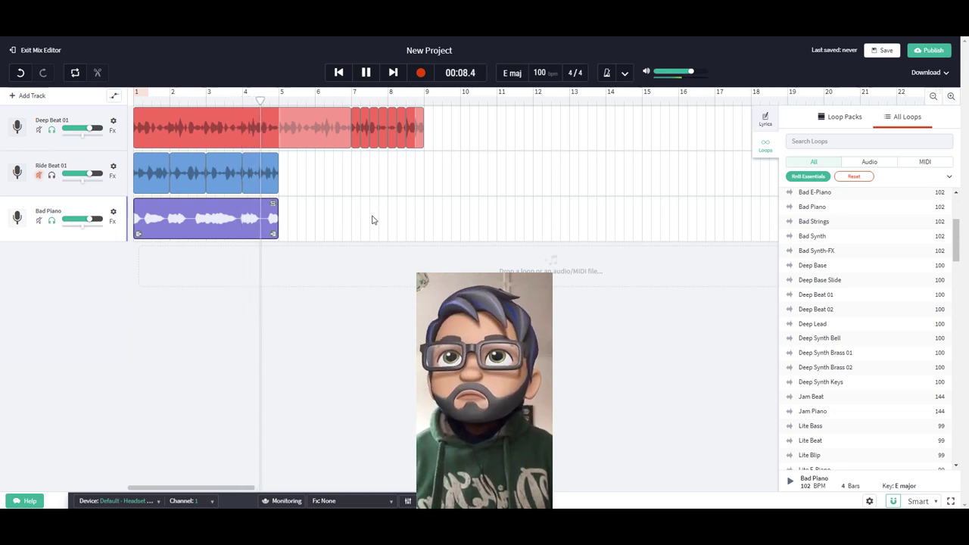
{"action": "left_click", "coordinate": [367, 73]}
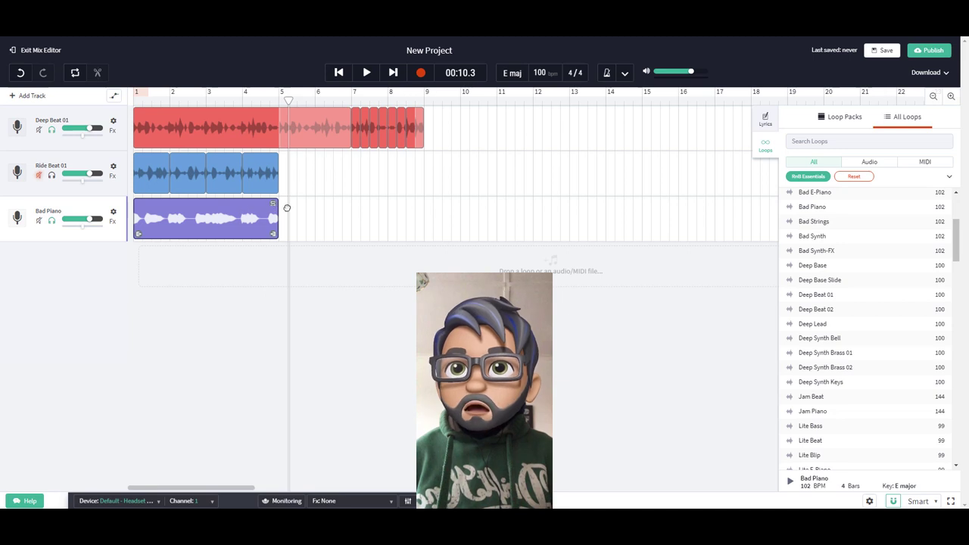
Loop the Bad Piano clip out to bar 9 and slice it at bars 5 and 6.
{"action": "left_click_drag", "start_coordinate": [287, 208], "coordinate": [410, 205]}
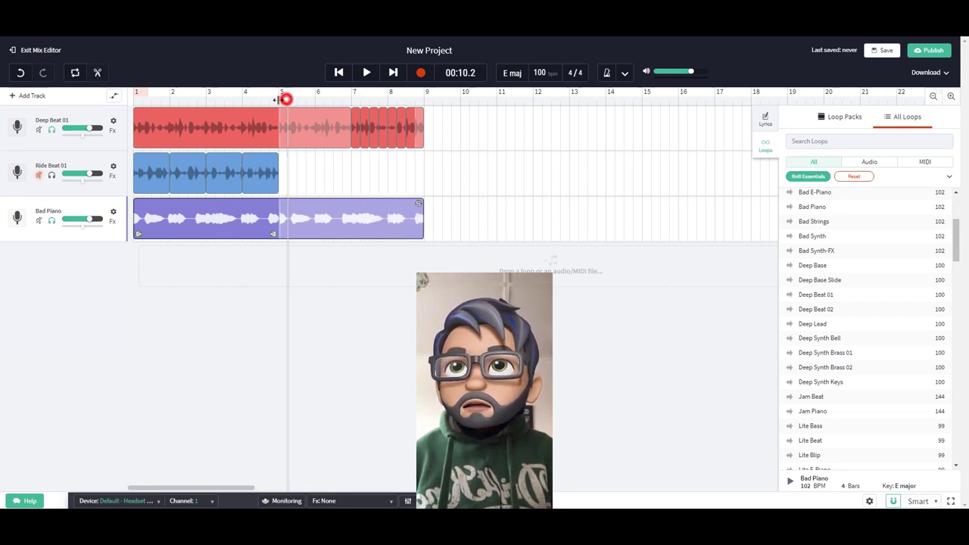
{"action": "left_click_drag", "start_coordinate": [277, 99], "coordinate": [278, 99]}
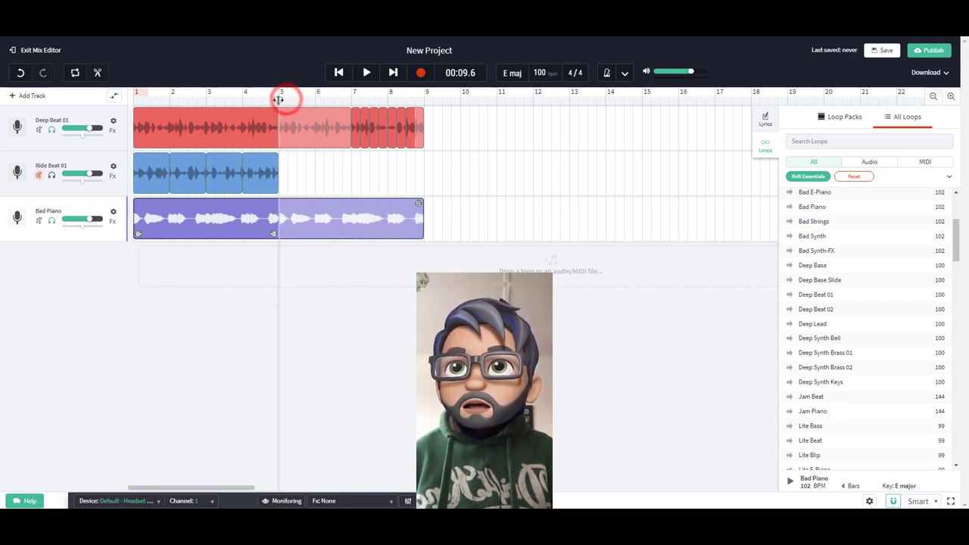
{"action": "right_click", "coordinate": [294, 208]}
{"action": "left_click", "coordinate": [314, 275]}
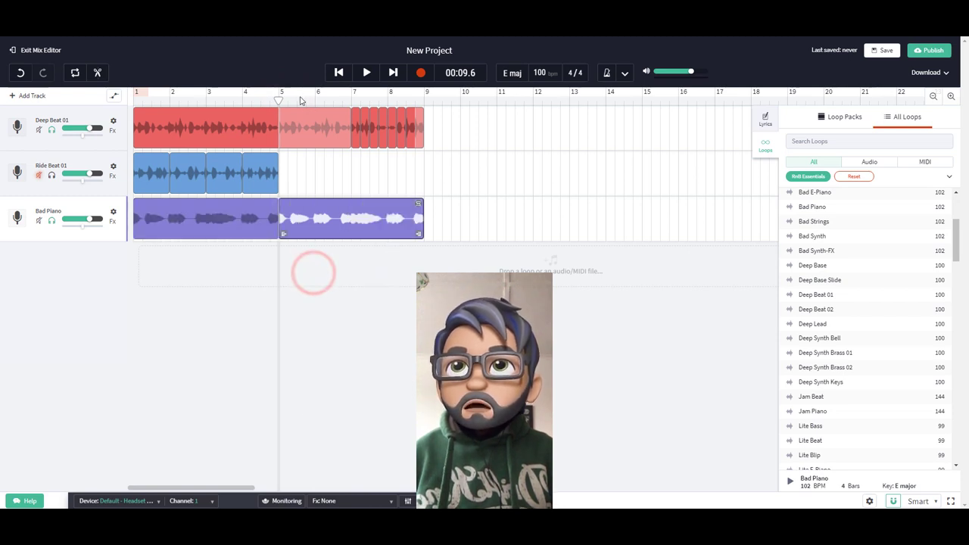
{"action": "left_click_drag", "start_coordinate": [279, 99], "coordinate": [314, 101]}
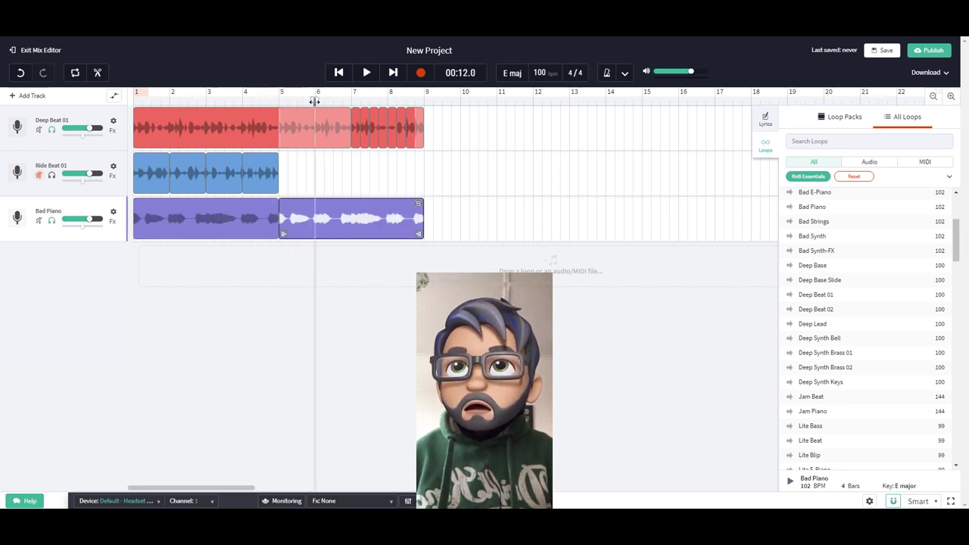
{"action": "right_click", "coordinate": [309, 219]}
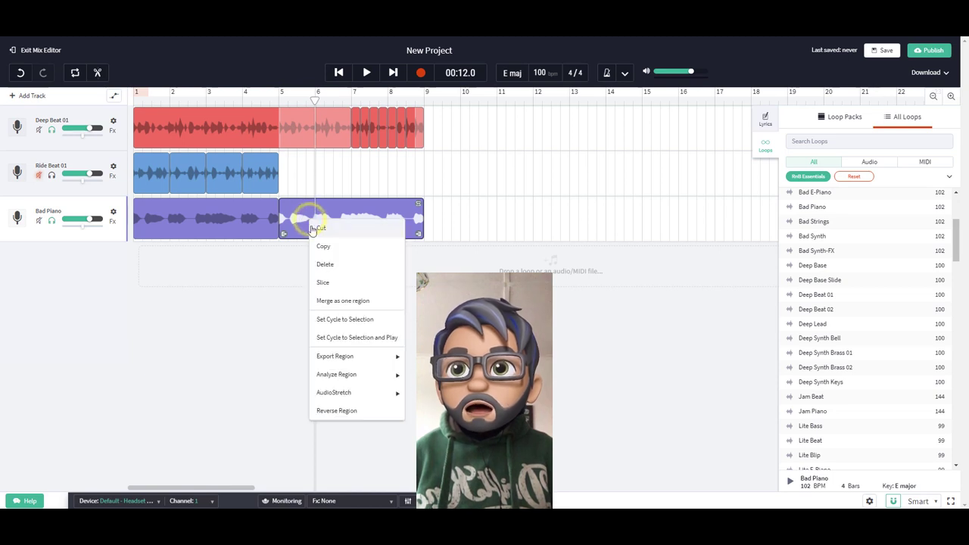
{"action": "left_click", "coordinate": [326, 282]}
Slice the piano clip at bars 7 and 8, then move the final slice to bar 10.
{"action": "left_click_drag", "start_coordinate": [317, 102], "coordinate": [352, 96]}
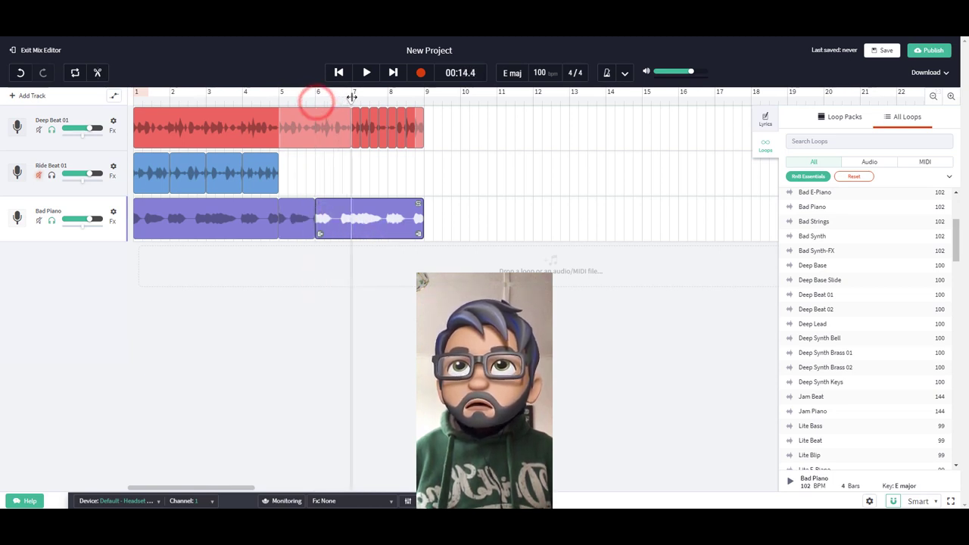
{"action": "right_click", "coordinate": [358, 214]}
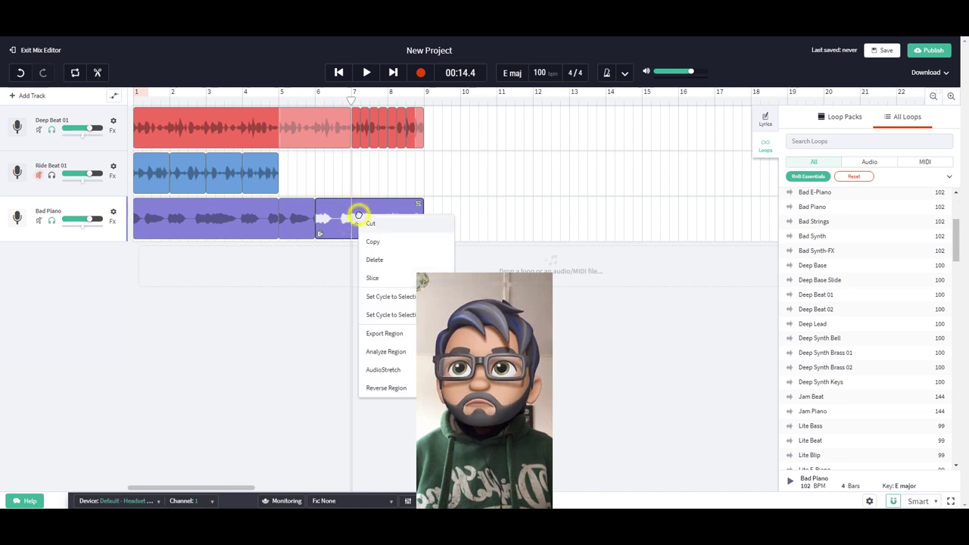
{"action": "left_click", "coordinate": [377, 275]}
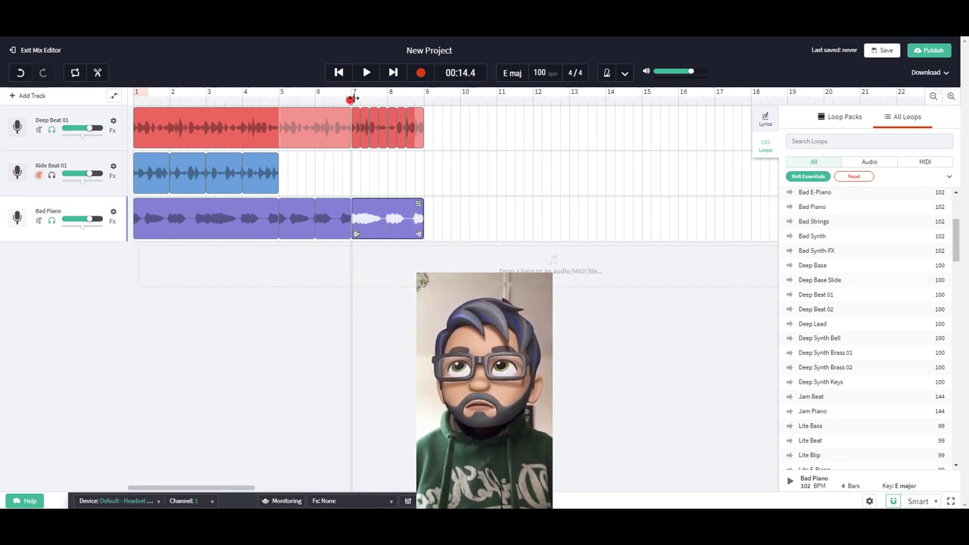
{"action": "left_click_drag", "start_coordinate": [352, 98], "coordinate": [387, 118]}
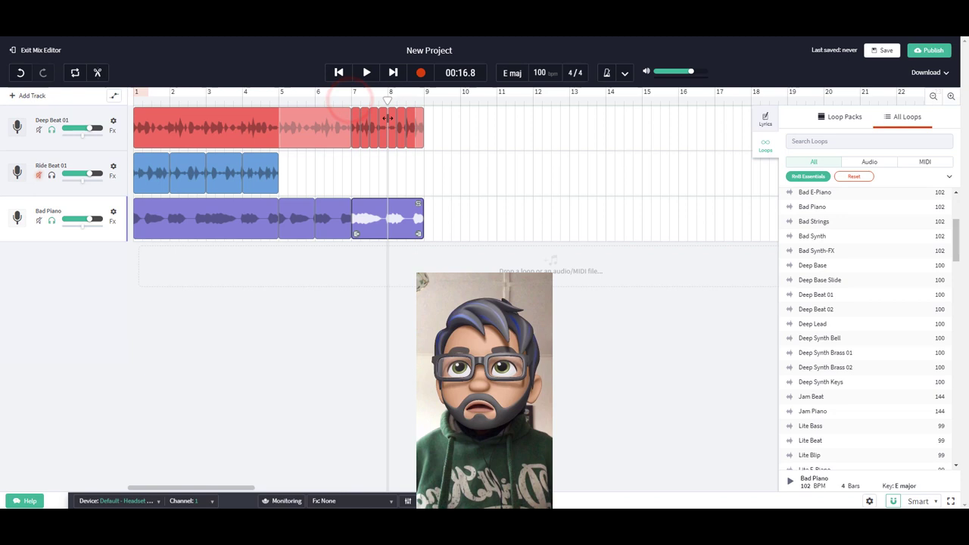
{"action": "right_click", "coordinate": [405, 212]}
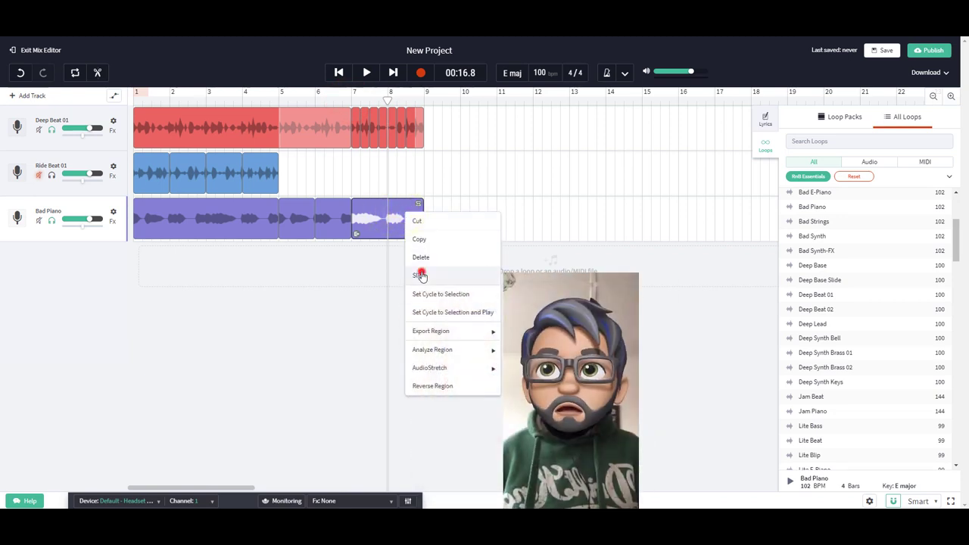
{"action": "left_click", "coordinate": [415, 268]}
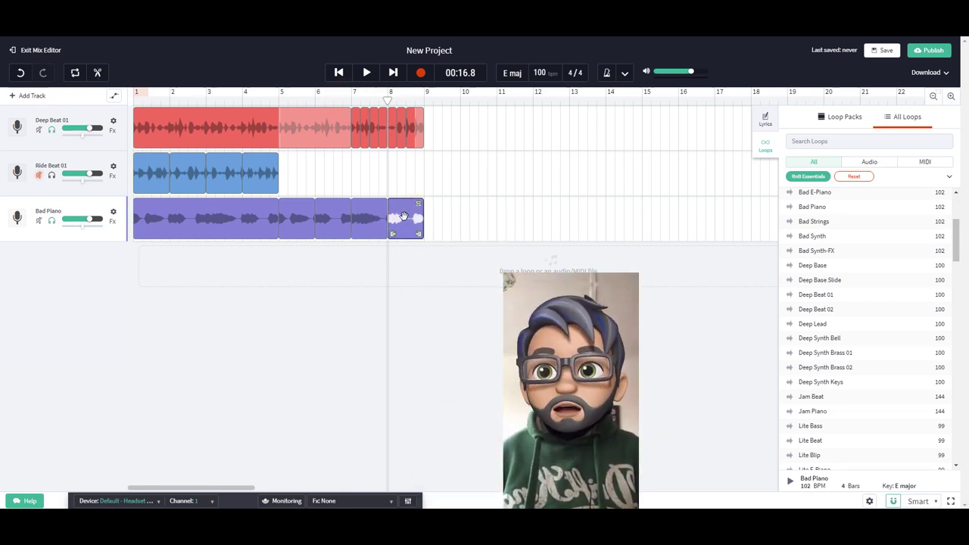
{"action": "left_click_drag", "start_coordinate": [438, 216], "coordinate": [477, 211]}
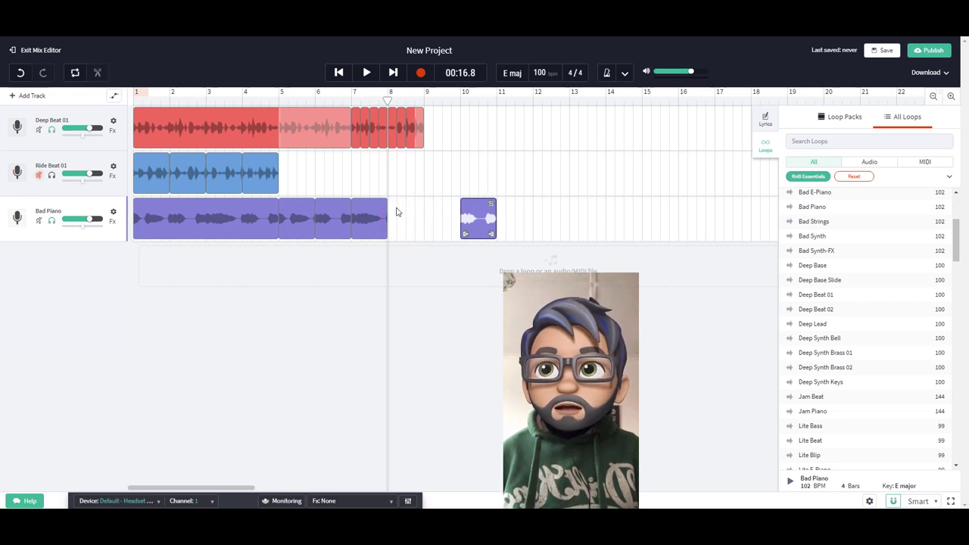
Reorder the one-bar Bad Piano slices in bars 5–9, undoing one move, and play from bar 5.
{"action": "left_click_drag", "start_coordinate": [339, 216], "coordinate": [411, 217]}
{"action": "left_click_drag", "start_coordinate": [295, 215], "coordinate": [331, 216]}
{"action": "left_click_drag", "start_coordinate": [411, 217], "coordinate": [303, 216]}
{"action": "left_click_drag", "start_coordinate": [477, 211], "coordinate": [368, 218]}
{"action": "key", "text": "ctrl+z"}
{"action": "left_click", "coordinate": [279, 94]}
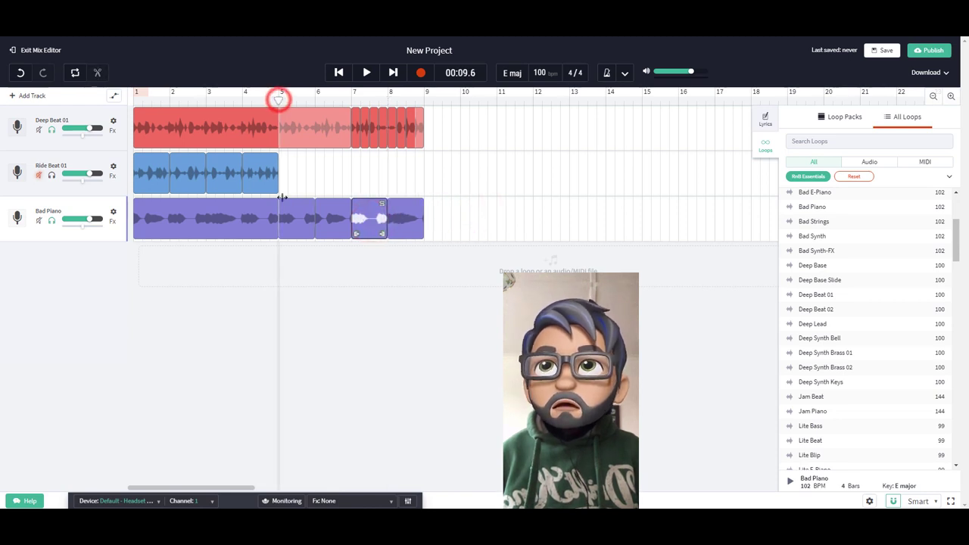
{"action": "key", "text": "space"}
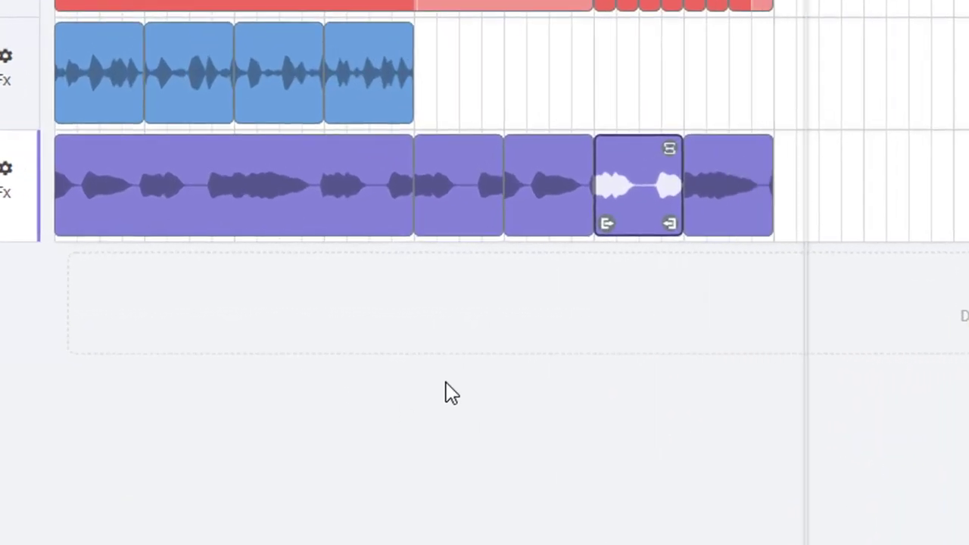
Slice two Bad Piano pieces in half at the playhead, including the last piece.
{"action": "left_click", "coordinate": [611, 148]}
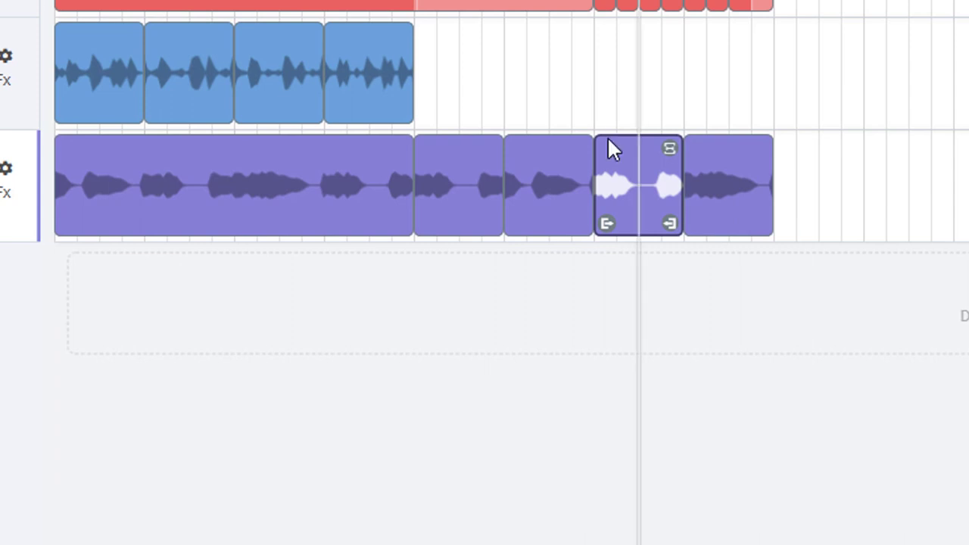
{"action": "right_click", "coordinate": [630, 210]}
{"action": "left_click", "coordinate": [671, 378]}
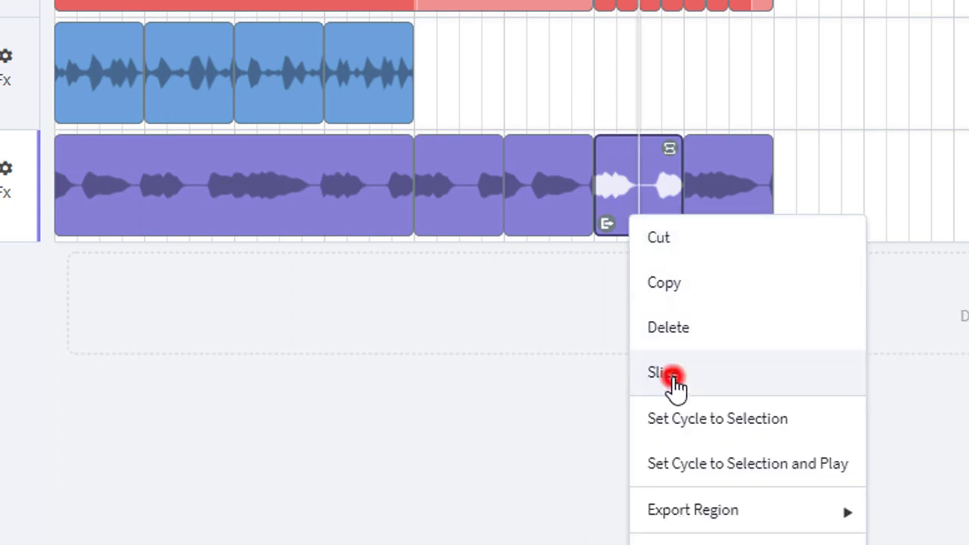
{"action": "right_click", "coordinate": [713, 189]}
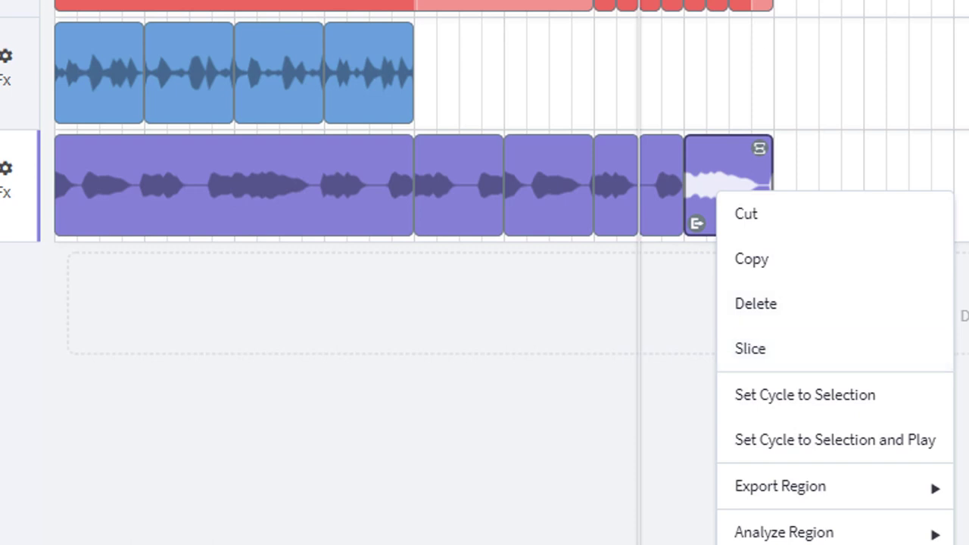
{"action": "left_click", "coordinate": [746, 259]}
{"action": "right_click", "coordinate": [713, 189]}
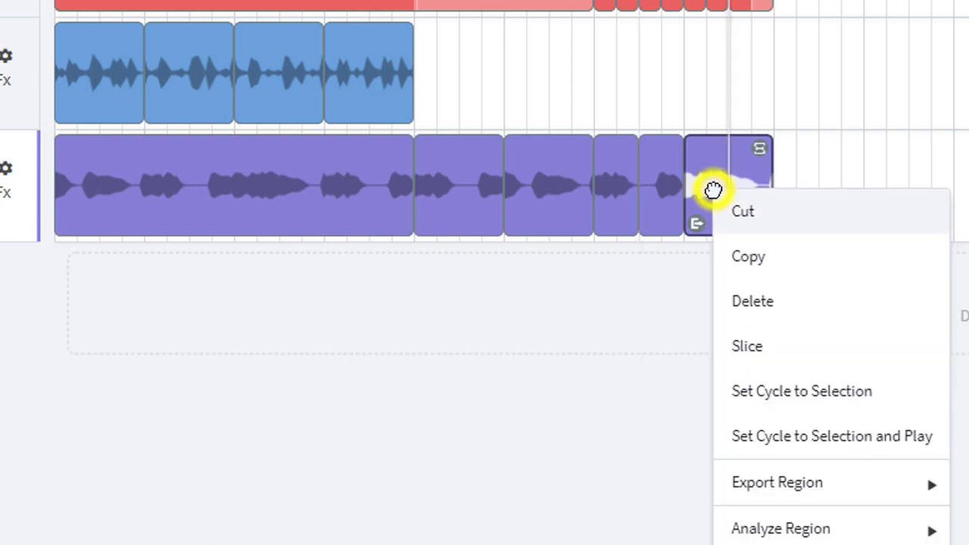
{"action": "left_click", "coordinate": [763, 346]}
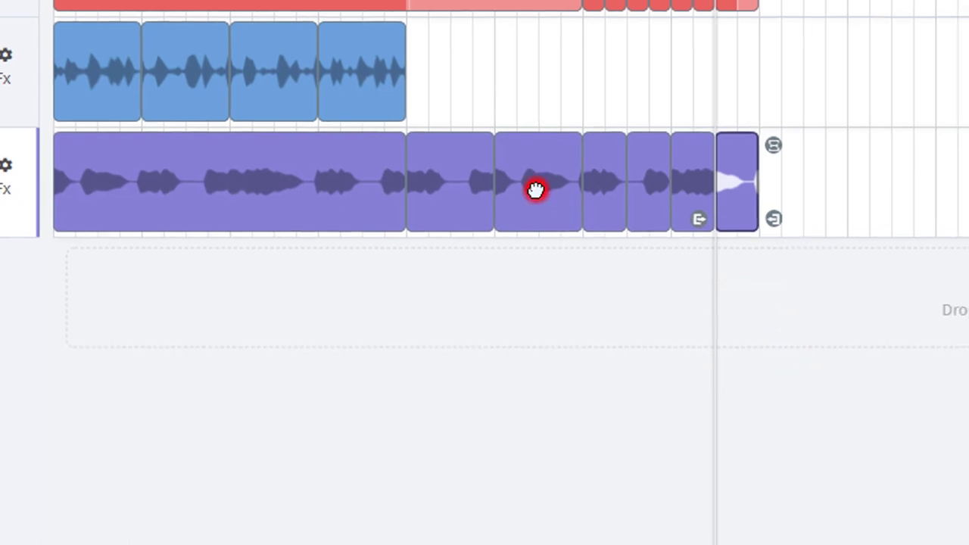
Reverse one piano slice, then slice the preceding piano piece at its midpoint.
{"action": "right_click", "coordinate": [544, 190]}
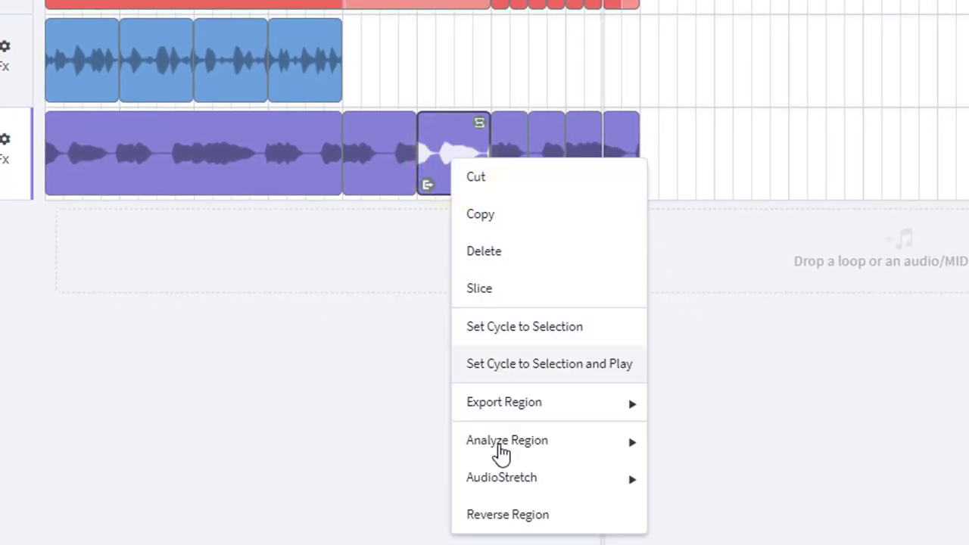
{"action": "left_click", "coordinate": [485, 514]}
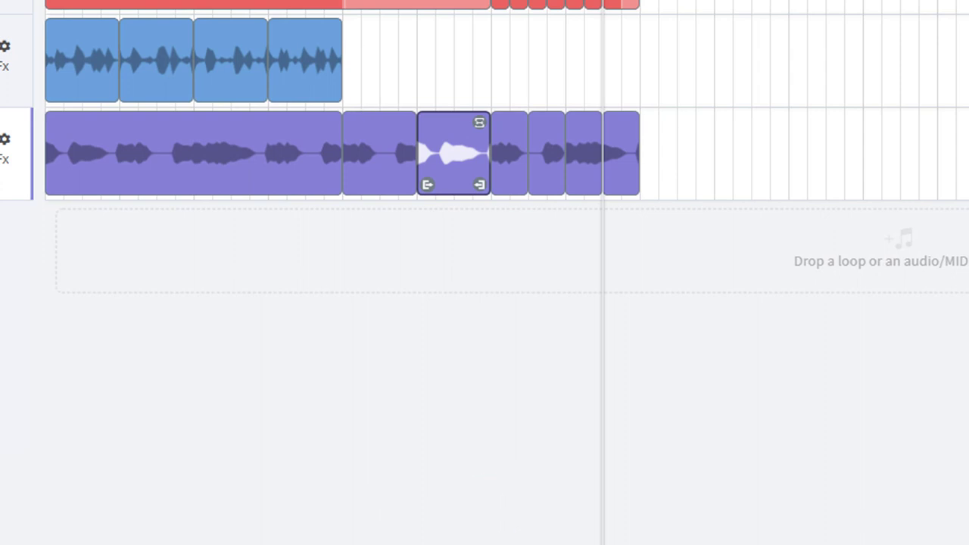
{"action": "left_click", "coordinate": [365, 144]}
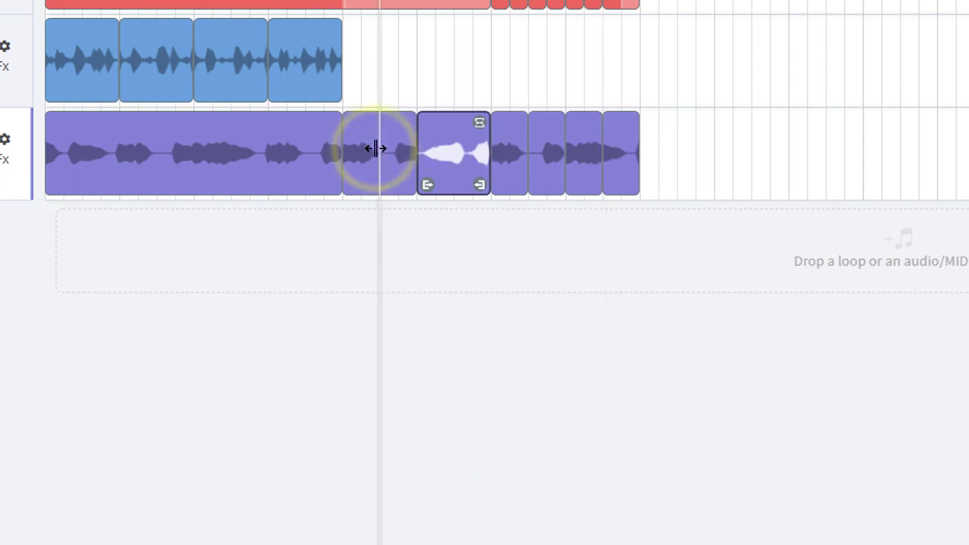
{"action": "right_click", "coordinate": [397, 158]}
{"action": "left_click", "coordinate": [431, 289]}
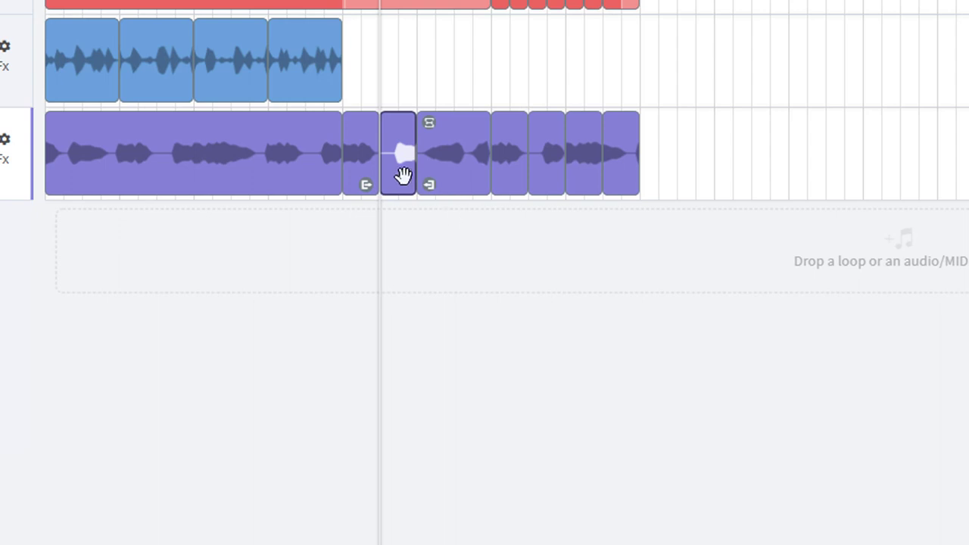
Move the small piano slice past the section's end and drop the last slice into the emptied gap.
{"action": "left_click_drag", "start_coordinate": [364, 167], "coordinate": [698, 156]}
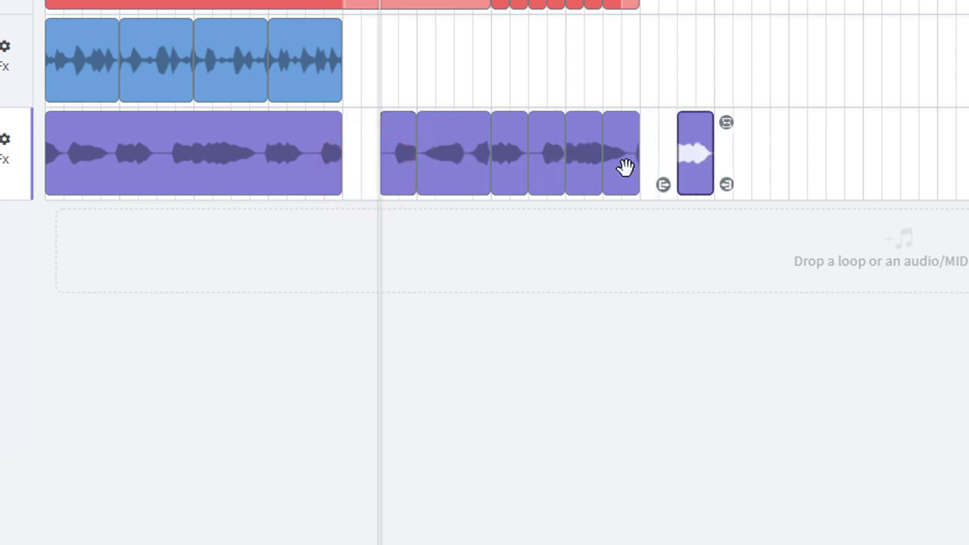
{"action": "left_click_drag", "start_coordinate": [626, 166], "coordinate": [366, 170]}
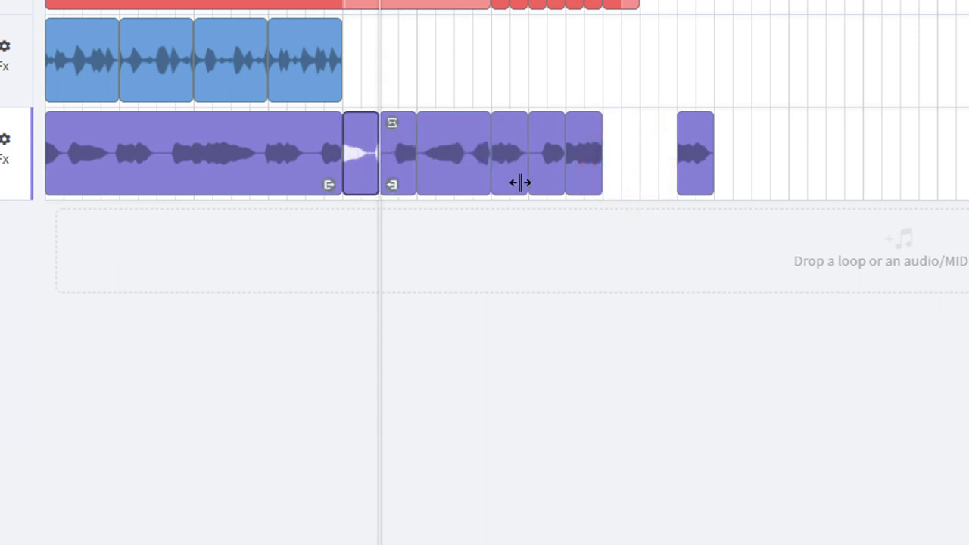
{"action": "mouse_move", "coordinate": [587, 156]}
{"action": "left_mouse_down"}
{"action": "mouse_move", "coordinate": [611, 160]}
{"action": "mouse_move", "coordinate": [585, 159]}
{"action": "left_mouse_up"}
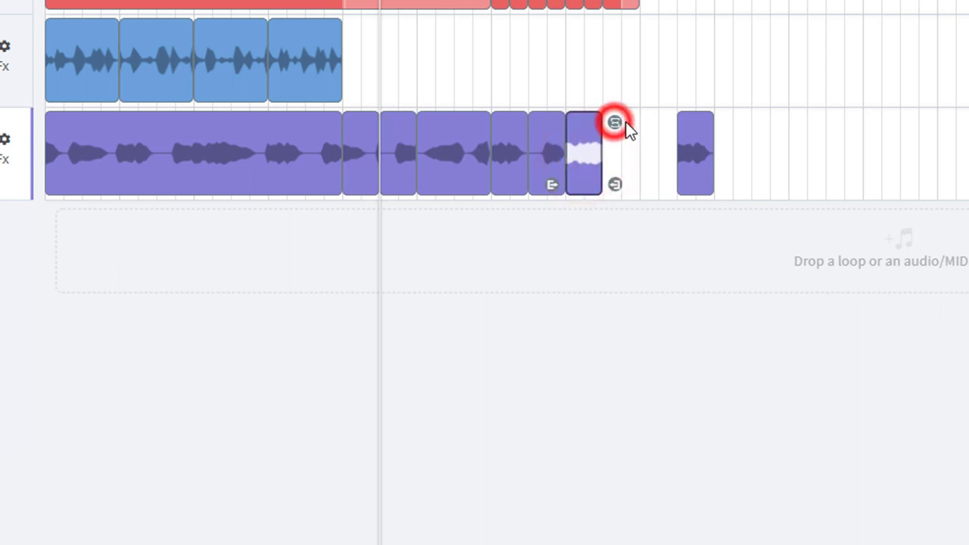
Loop-extend the short piano slices, including the reversed one, so each fills its slot.
{"action": "left_click_drag", "start_coordinate": [626, 125], "coordinate": [650, 128]}
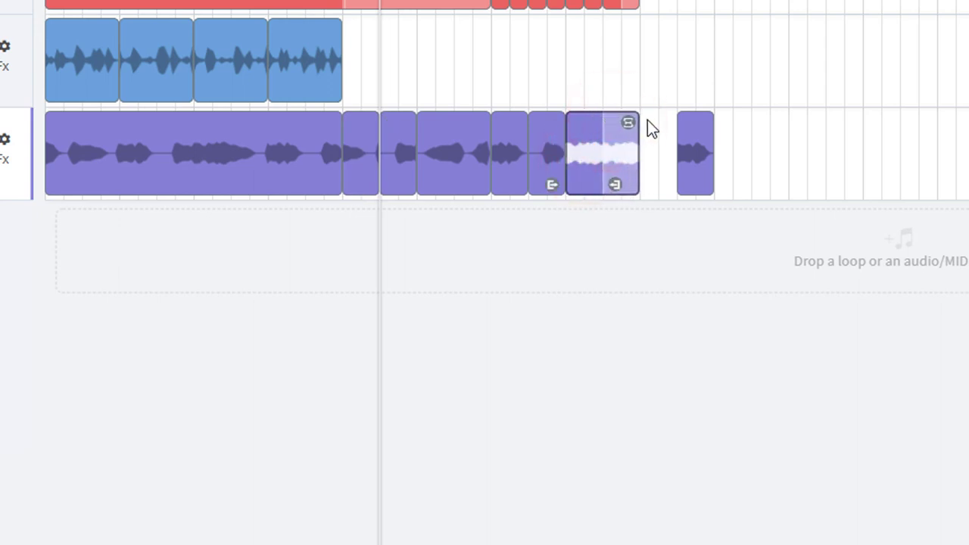
{"action": "left_click", "coordinate": [473, 129]}
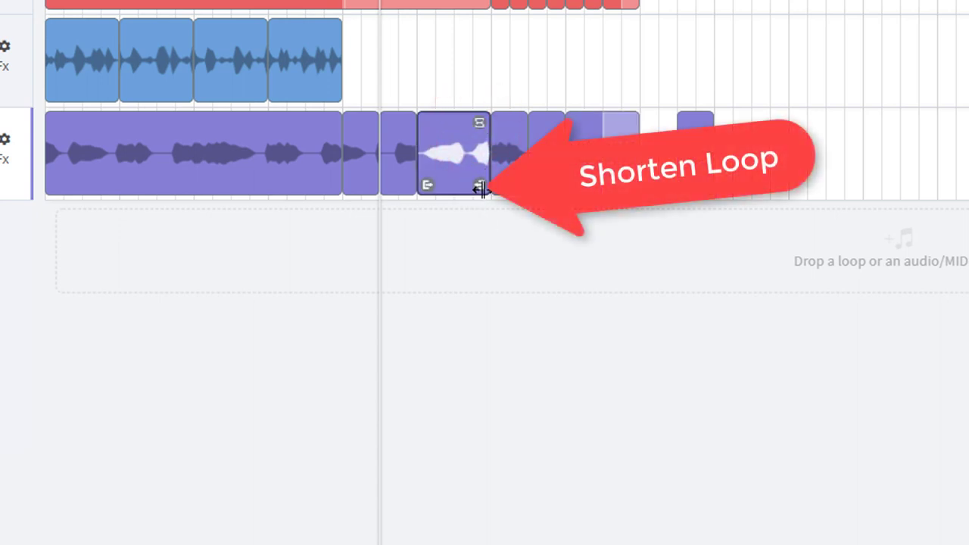
{"action": "left_click_drag", "start_coordinate": [477, 188], "coordinate": [454, 187]}
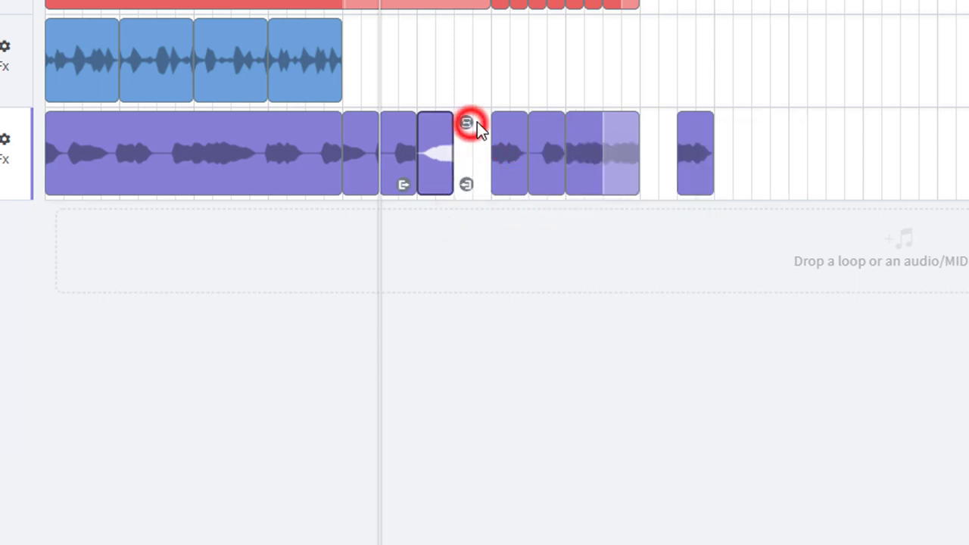
{"action": "left_click_drag", "start_coordinate": [475, 123], "coordinate": [502, 119]}
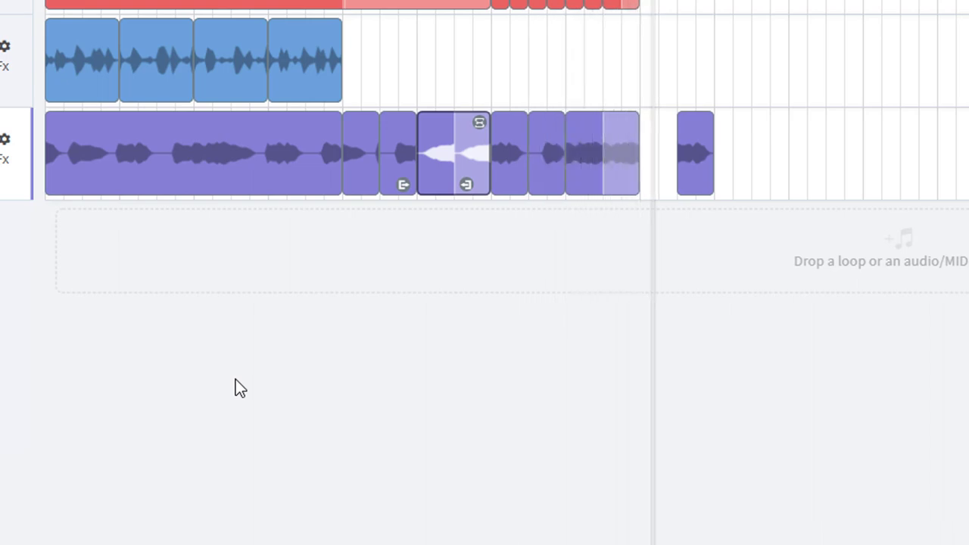
Turn on cycle playback over the bar 5 section, play it looped, then stop.
{"action": "key", "text": "space"}
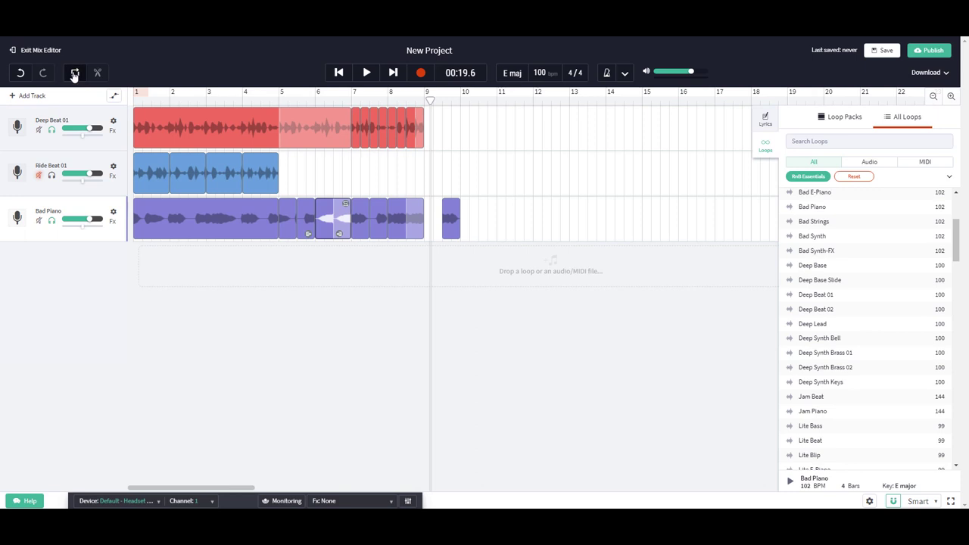
{"action": "left_click", "coordinate": [73, 73]}
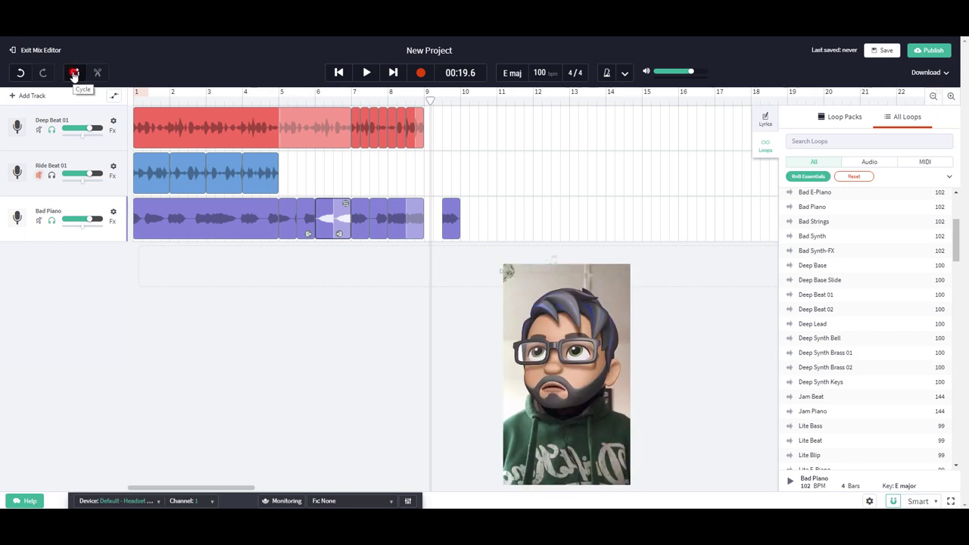
{"action": "left_click", "coordinate": [279, 98]}
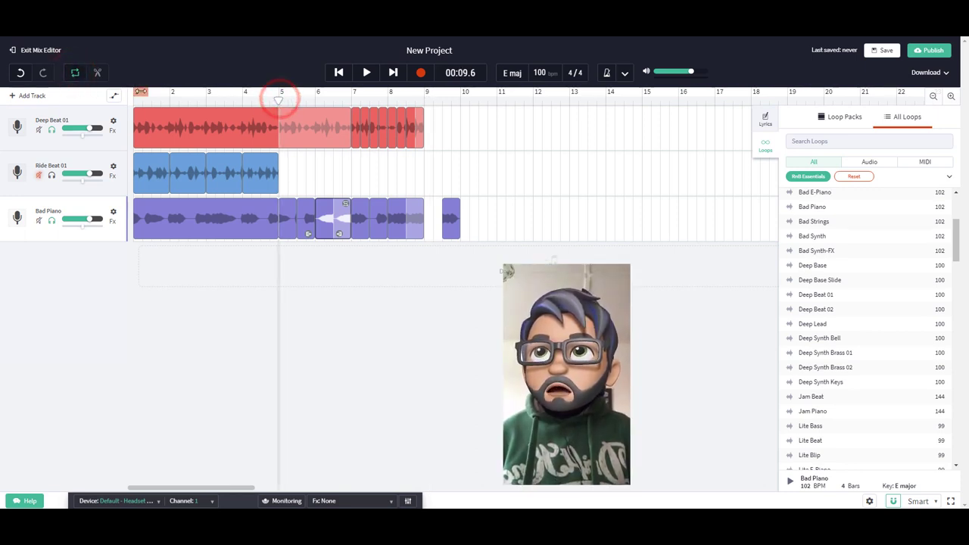
{"action": "left_click_drag", "start_coordinate": [141, 91], "coordinate": [405, 103]}
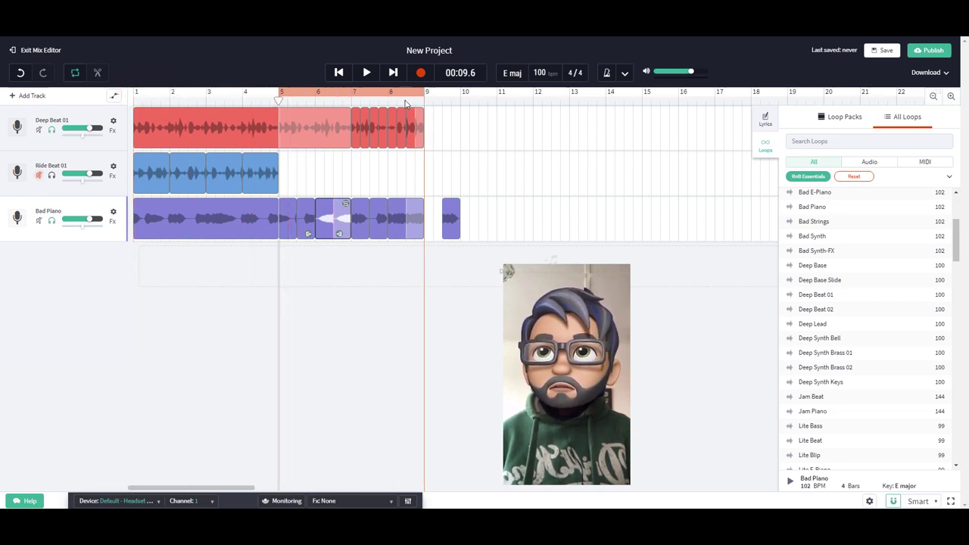
{"action": "left_click", "coordinate": [365, 75]}
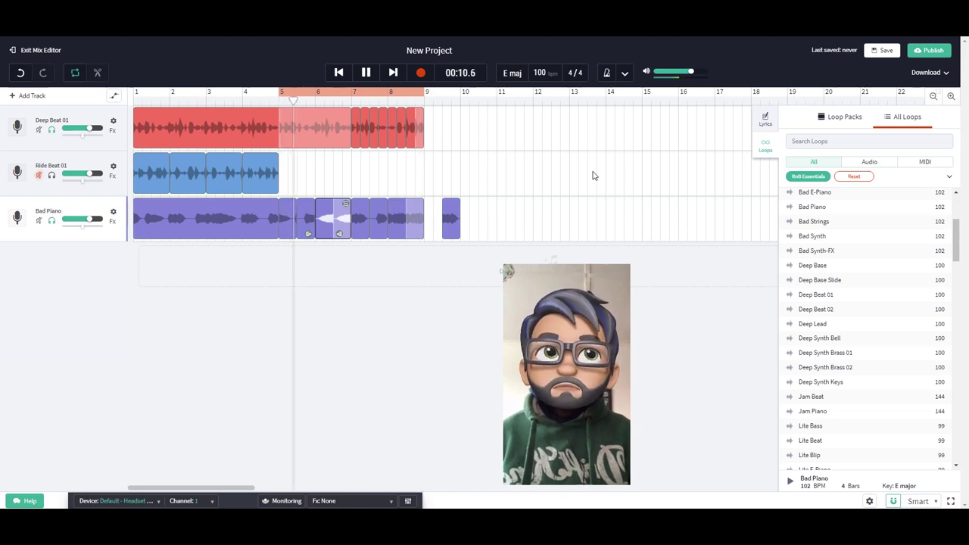
{"action": "key", "text": "space"}
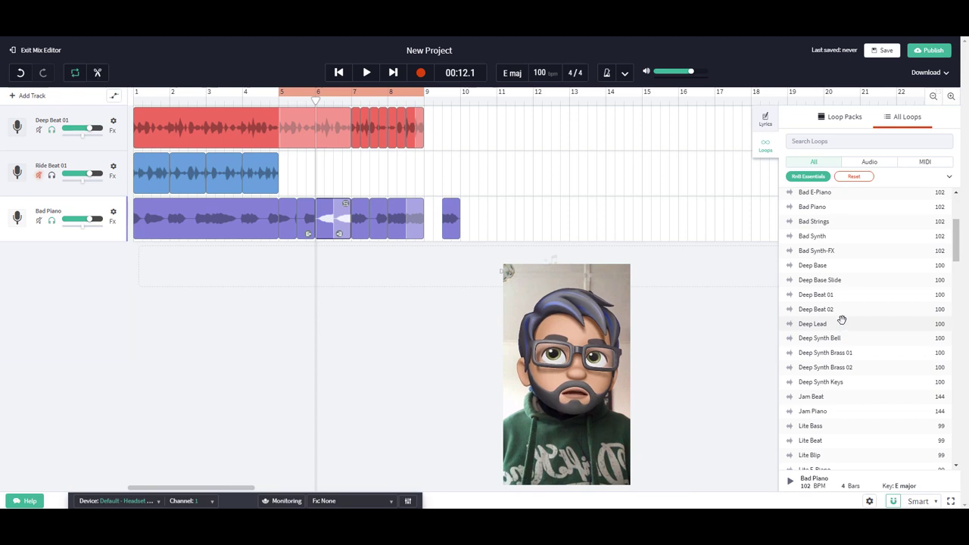
Add Ride Glockenspiel as a new track at bar 5, set its volume to -0.5 dB, and play from bar 5.
{"action": "scroll", "coordinate": [825, 303], "scroll_direction": "down", "scroll_amount": 5}
{"action": "left_click", "coordinate": [838, 359]}
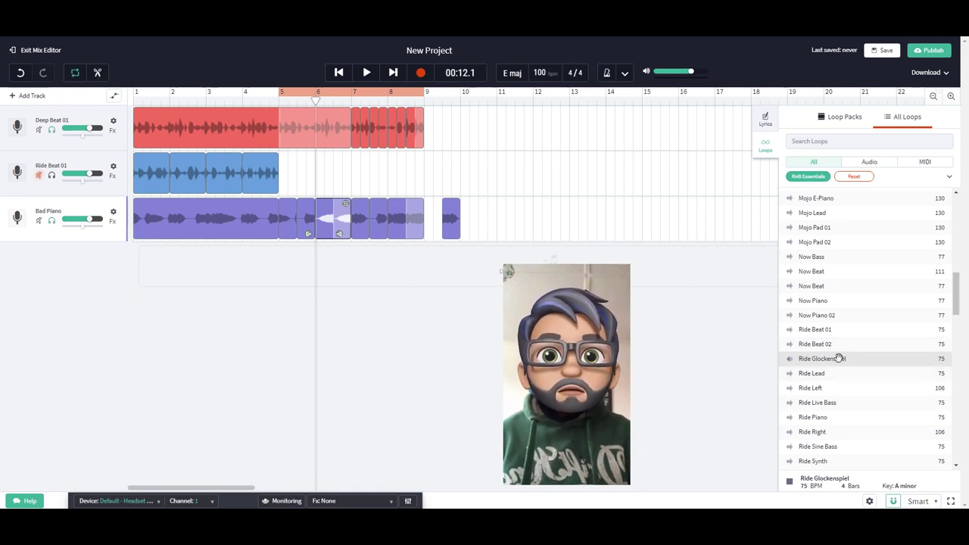
{"action": "left_click_drag", "start_coordinate": [831, 361], "coordinate": [289, 269]}
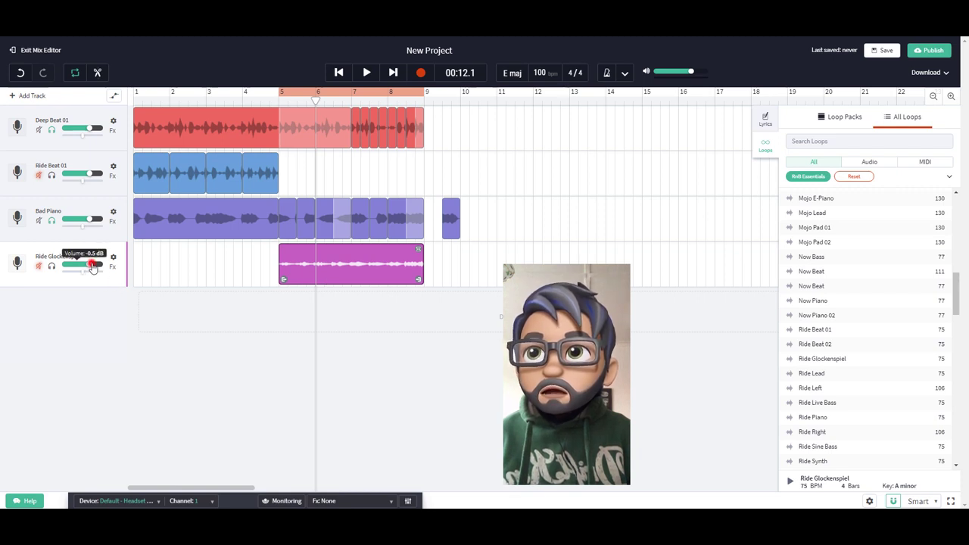
{"action": "left_click_drag", "start_coordinate": [92, 264], "coordinate": [98, 265]}
{"action": "left_click", "coordinate": [277, 97]}
{"action": "key", "text": "space"}
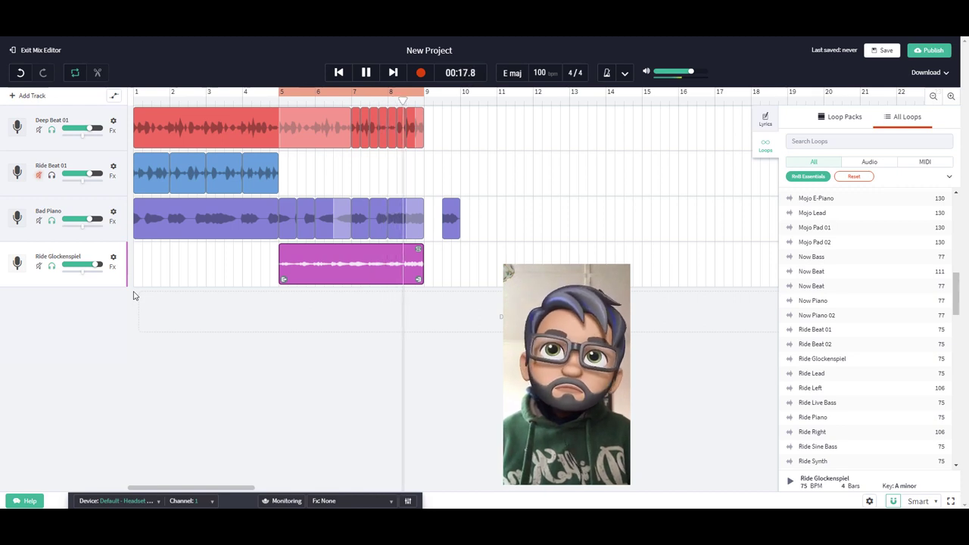
Trim the Glockenspiel clip to start near bar 7 and slice it just past bar 7.
{"action": "key", "text": "space"}
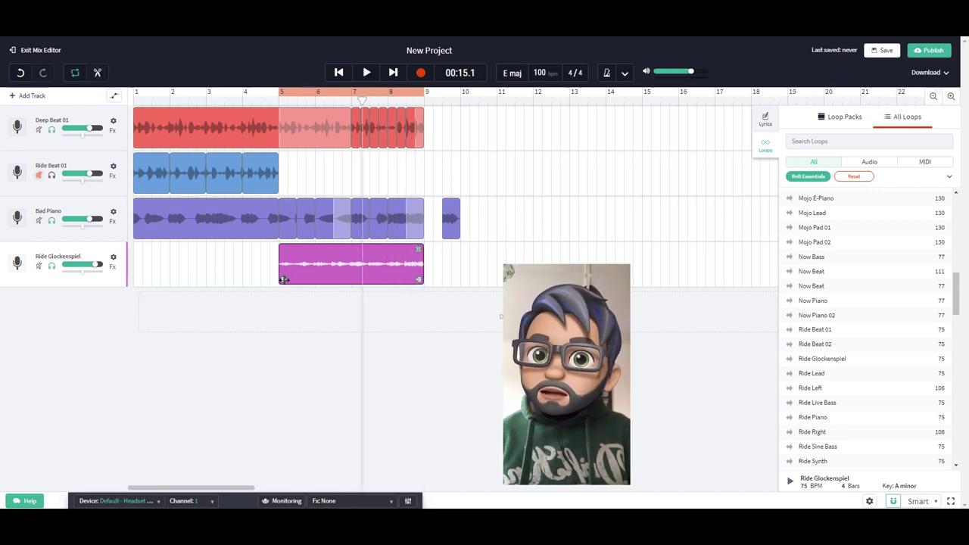
{"action": "left_click_drag", "start_coordinate": [283, 279], "coordinate": [354, 270]}
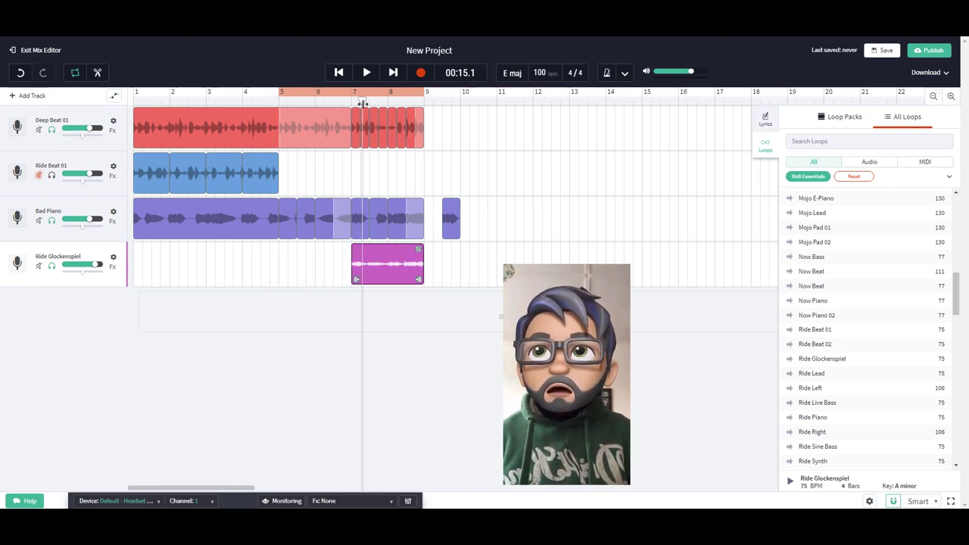
{"action": "left_click", "coordinate": [369, 99]}
{"action": "left_click", "coordinate": [373, 265]}
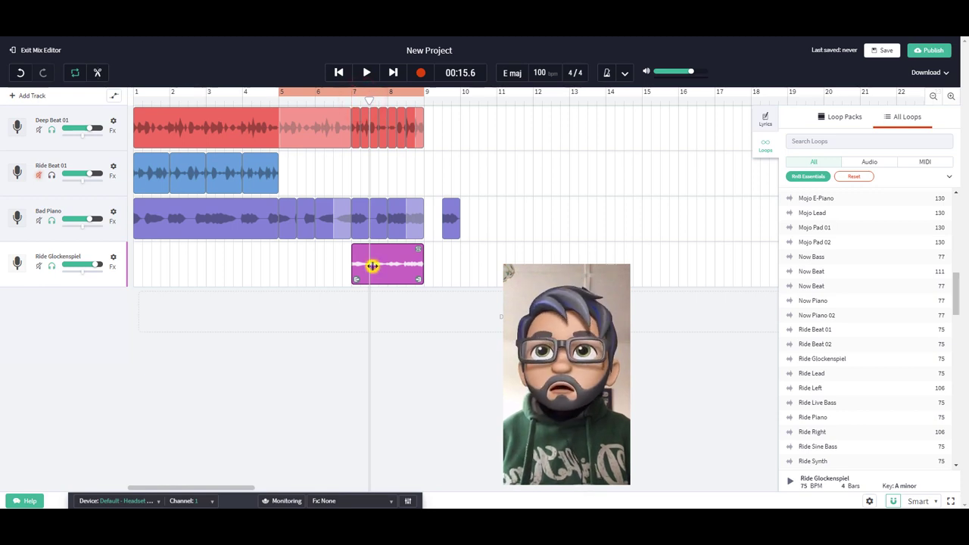
{"action": "right_click", "coordinate": [383, 258]}
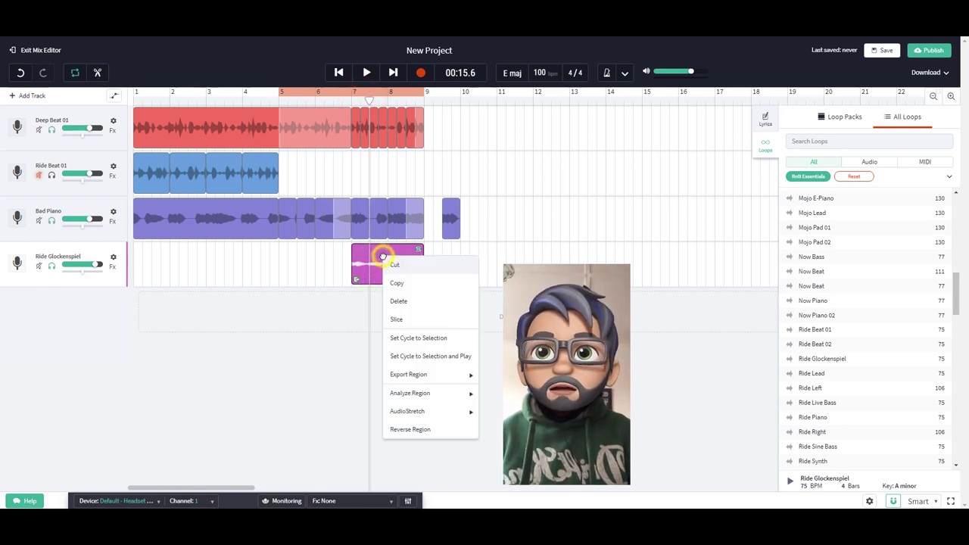
{"action": "left_click", "coordinate": [404, 319]}
Make two more Glockenspiel slices, the last just past bar 8.
{"action": "left_click_drag", "start_coordinate": [371, 100], "coordinate": [388, 101]}
{"action": "right_click", "coordinate": [394, 262]}
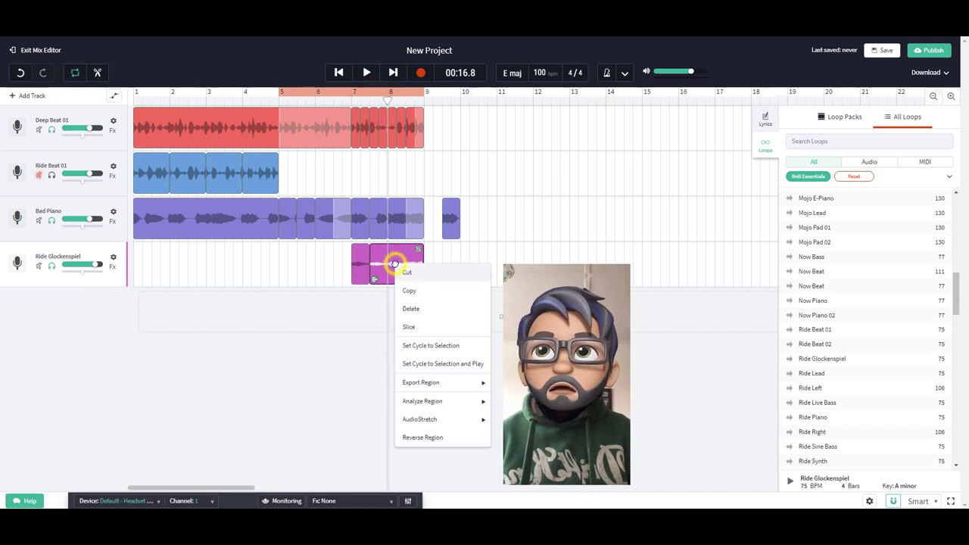
{"action": "left_click", "coordinate": [408, 325]}
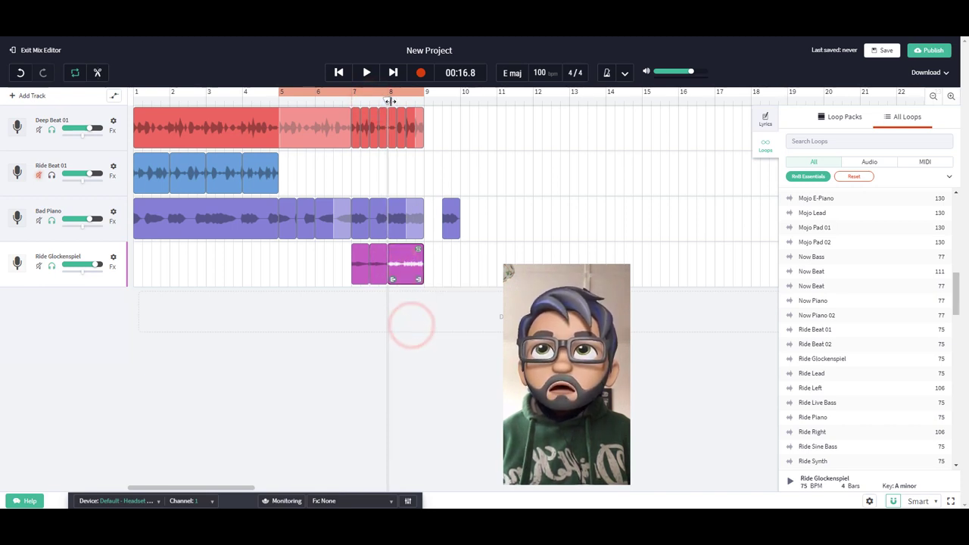
{"action": "left_click_drag", "start_coordinate": [389, 99], "coordinate": [405, 99]}
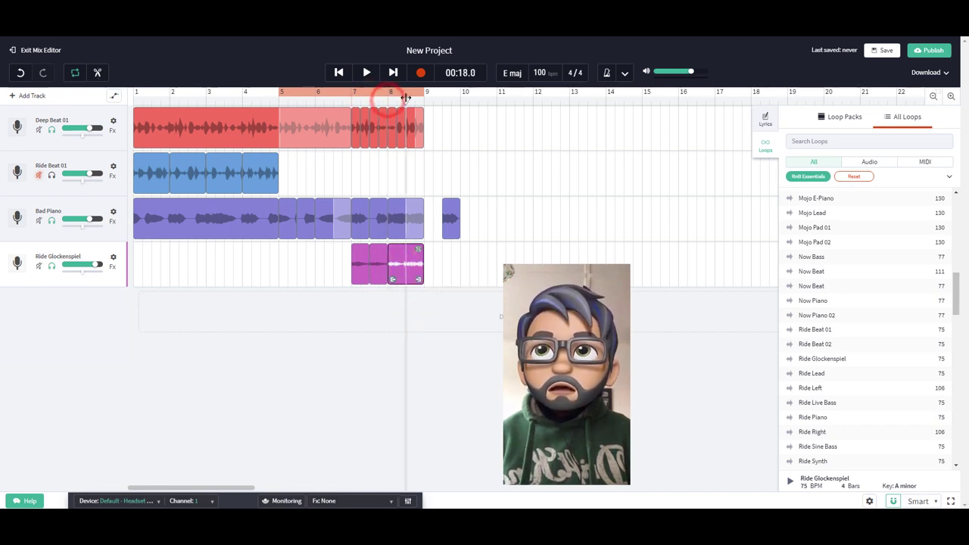
{"action": "right_click", "coordinate": [412, 261]}
{"action": "left_click", "coordinate": [427, 322]}
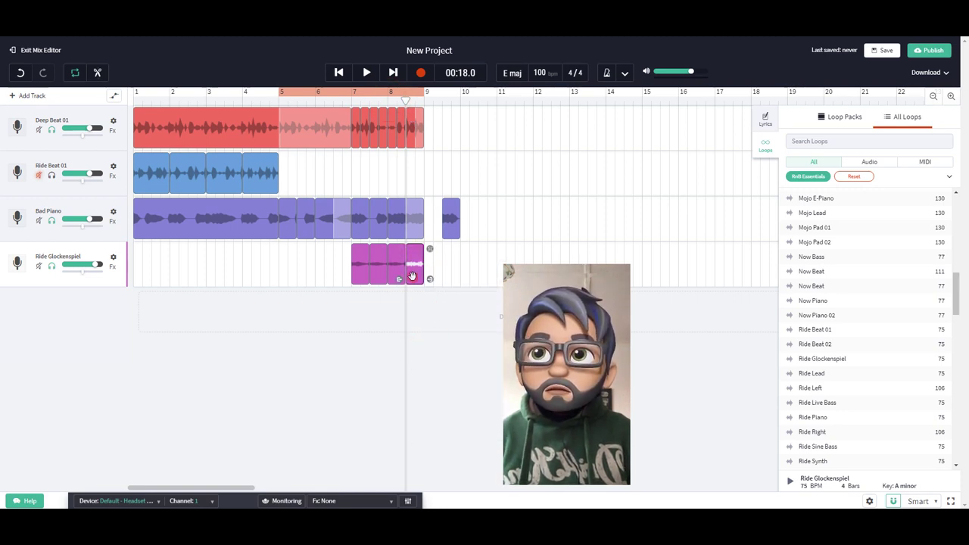
Move the Glockenspiel slices back-to-back from bar 5 and loop the last one slightly longer.
{"action": "left_click_drag", "start_coordinate": [412, 277], "coordinate": [289, 248]}
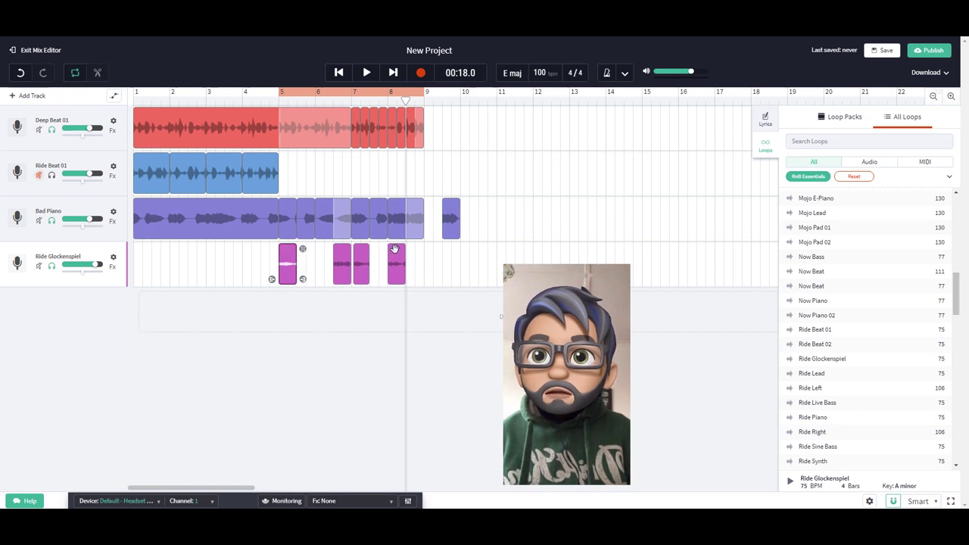
{"action": "left_click_drag", "start_coordinate": [395, 249], "coordinate": [341, 251]}
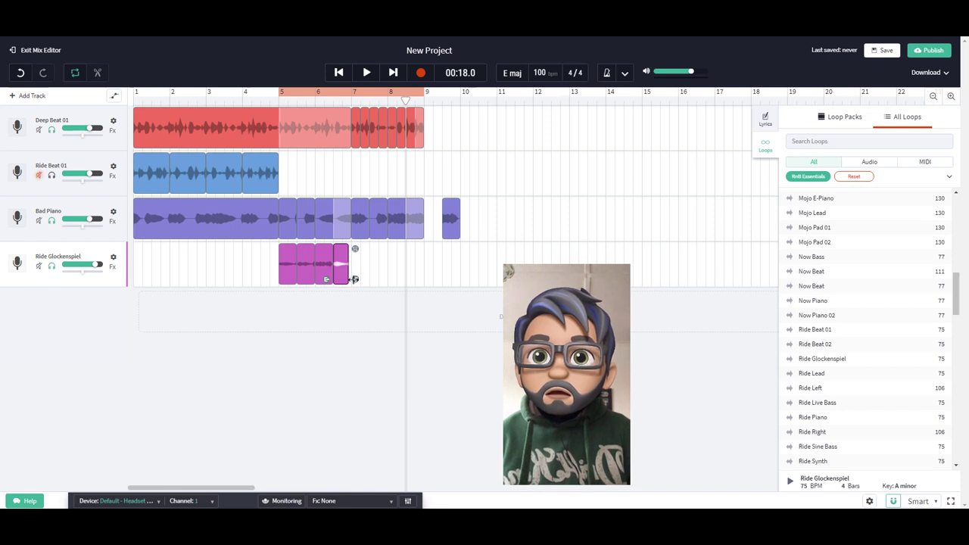
{"action": "left_click_drag", "start_coordinate": [353, 278], "coordinate": [353, 278]}
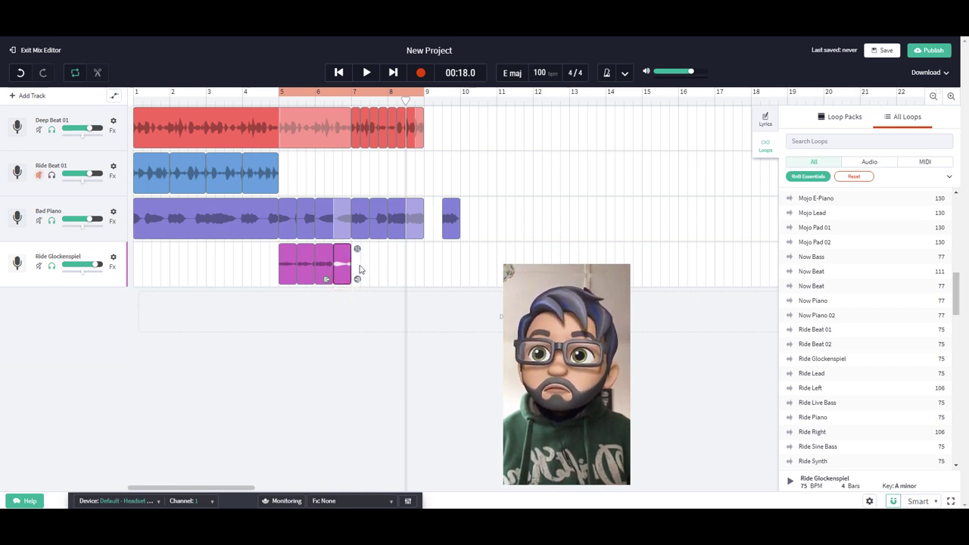
{"action": "left_click_drag", "start_coordinate": [355, 254], "coordinate": [373, 257]}
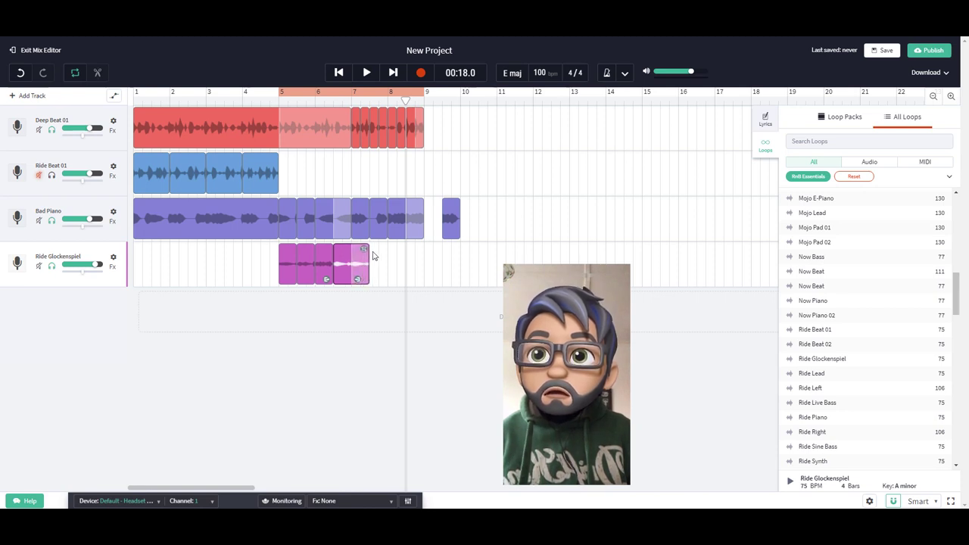
Copy one of the Glockenspiel slices.
{"action": "left_click", "coordinate": [324, 251]}
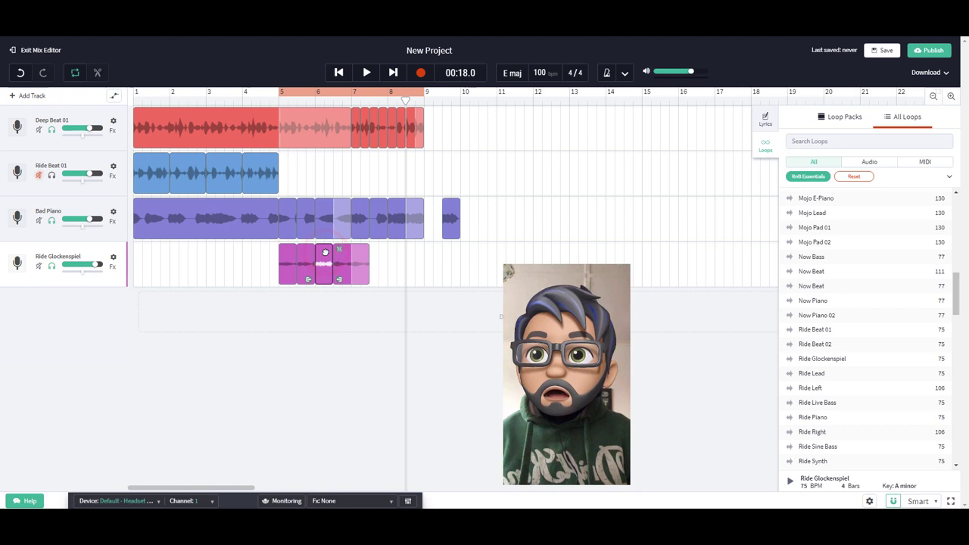
{"action": "right_click", "coordinate": [324, 252]}
{"action": "left_click", "coordinate": [341, 278]}
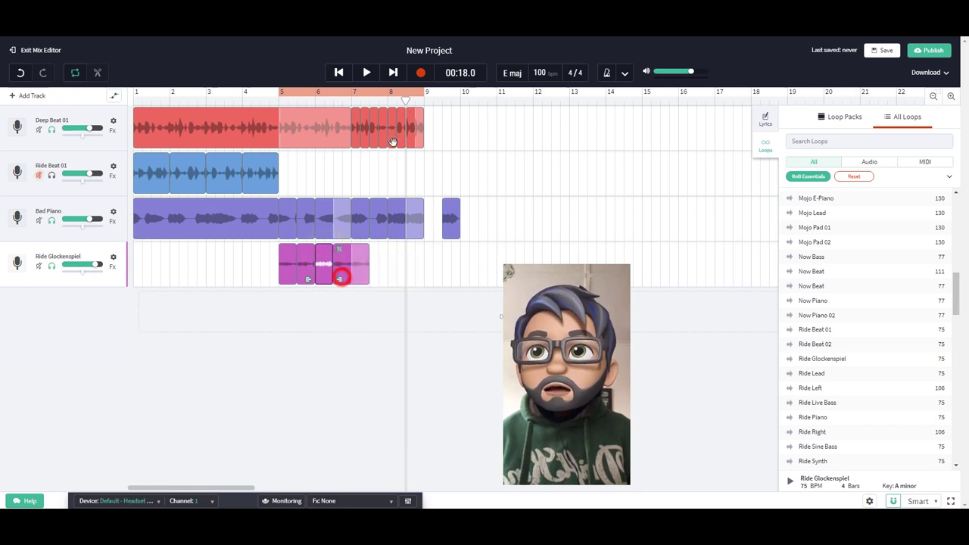
Paste the copied Glockenspiel slice at bar 8 and play the arrangement.
{"action": "left_click", "coordinate": [387, 99]}
{"action": "key", "text": "ctrl+v"}
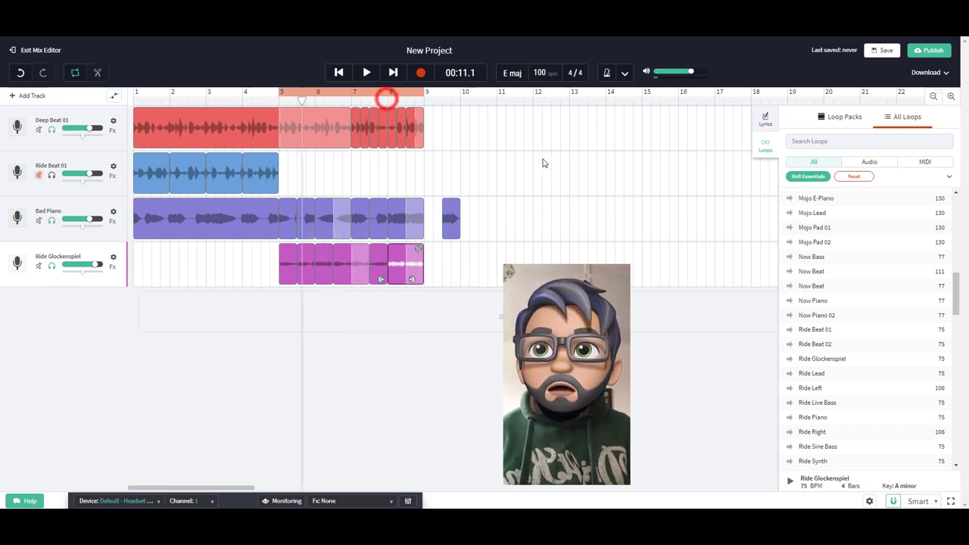
{"action": "left_click", "coordinate": [394, 208]}
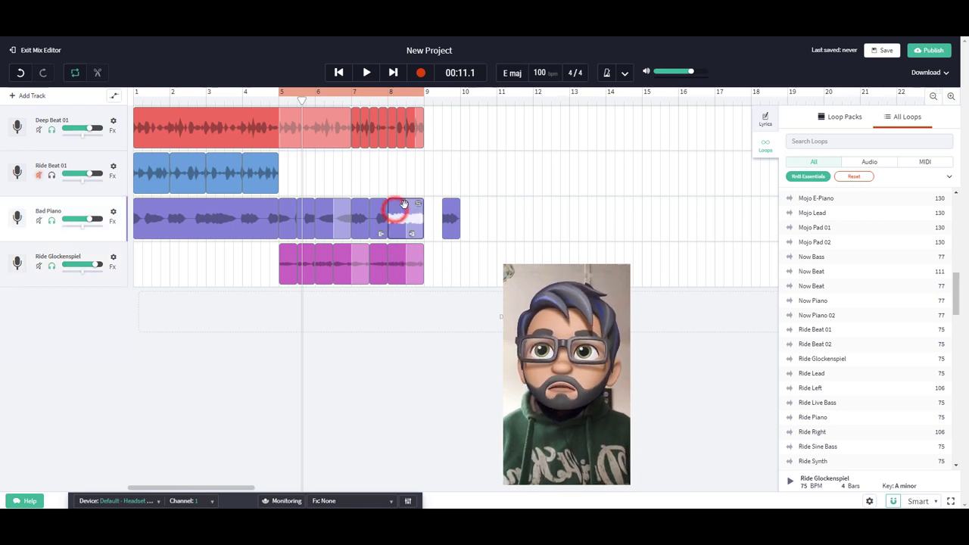
{"action": "left_click", "coordinate": [396, 252]}
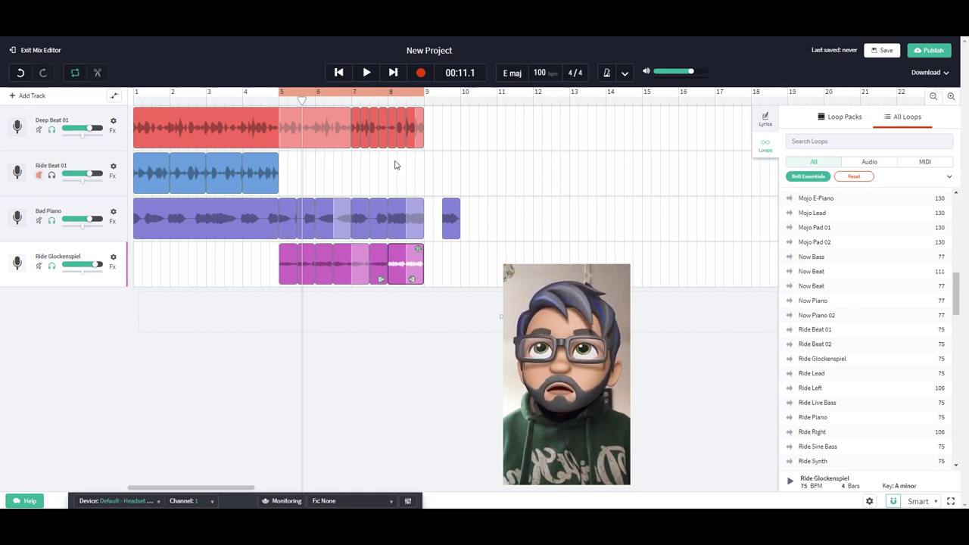
{"action": "left_click", "coordinate": [388, 99]}
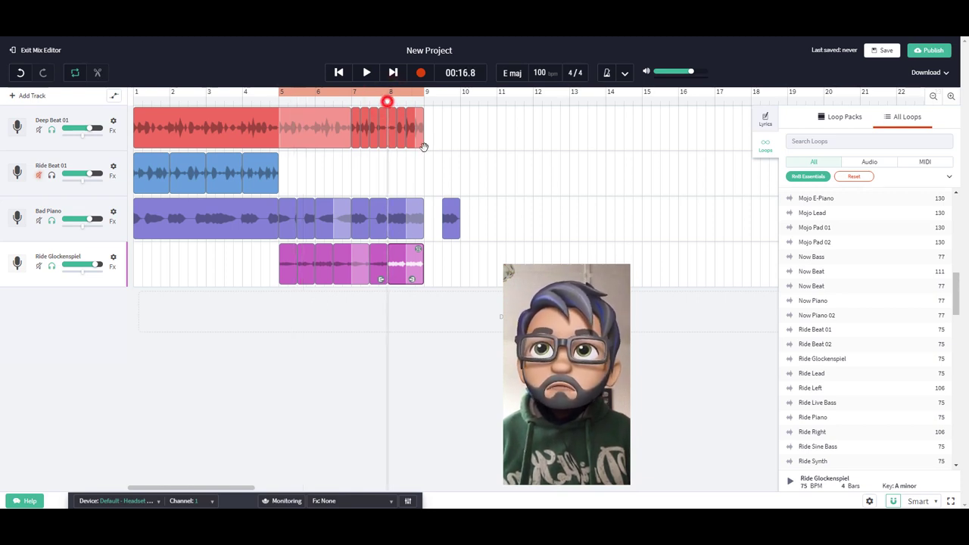
{"action": "key", "text": "space"}
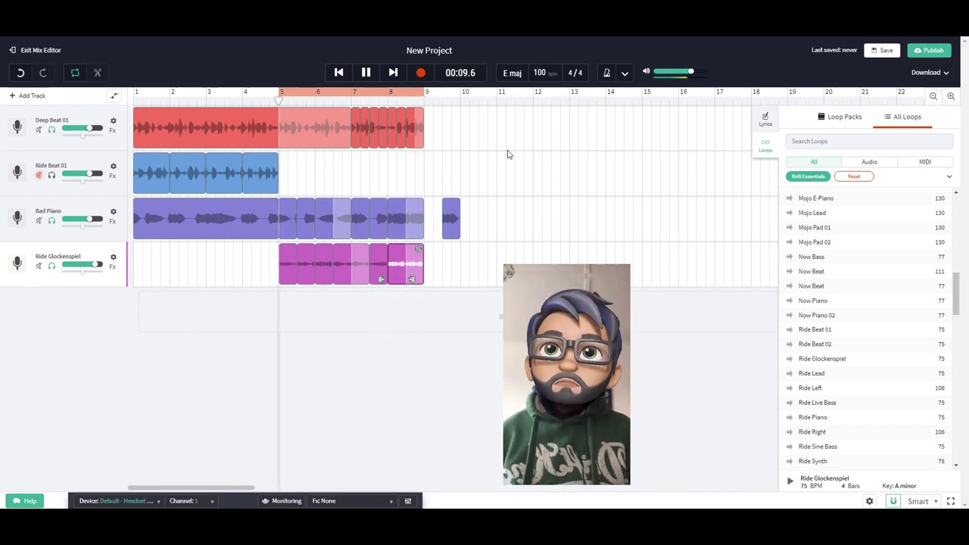
Stop the looped playback.
{"action": "left_click", "coordinate": [455, 207]}
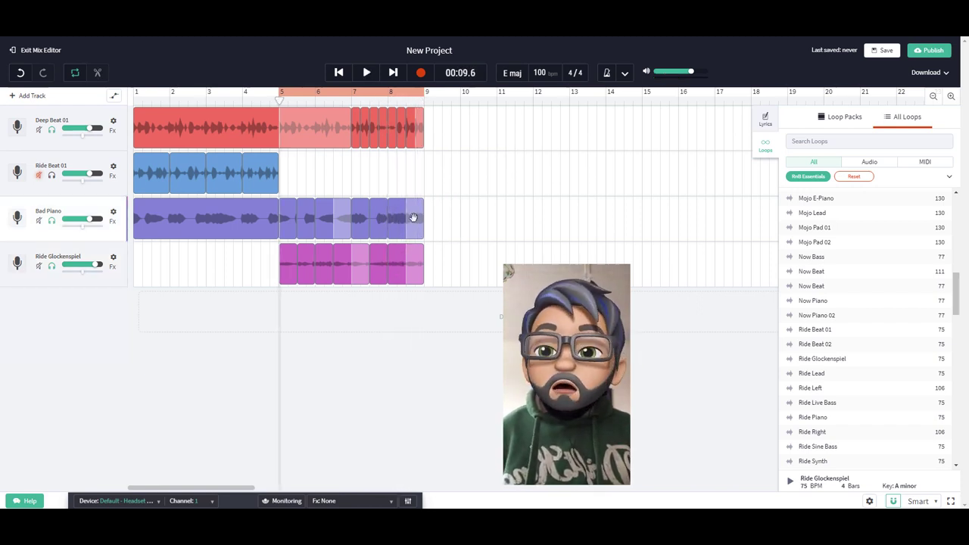